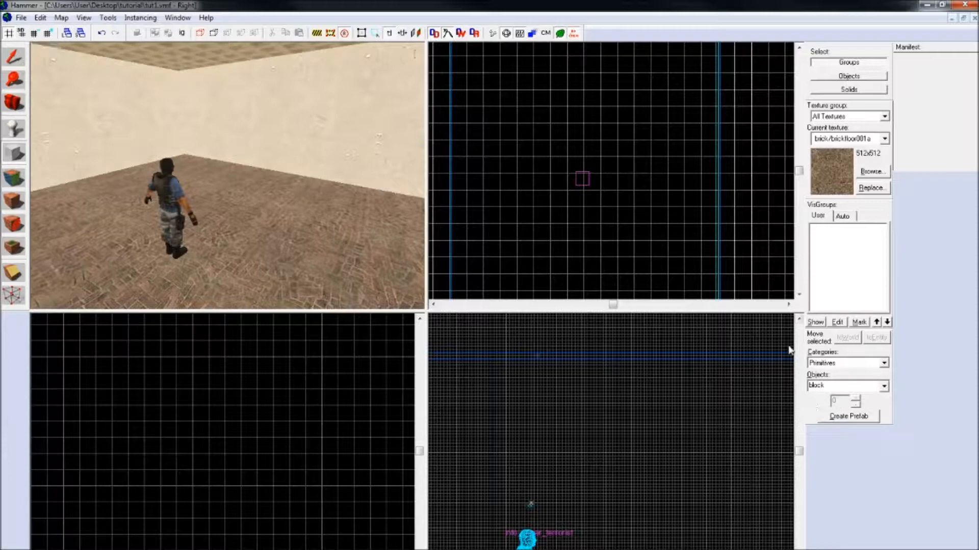
Step: Outline an arch primitive 256 by 128 units in the top view, make it 188 units high and open its arch properties
{"action": "left_click", "coordinate": [884, 386]}
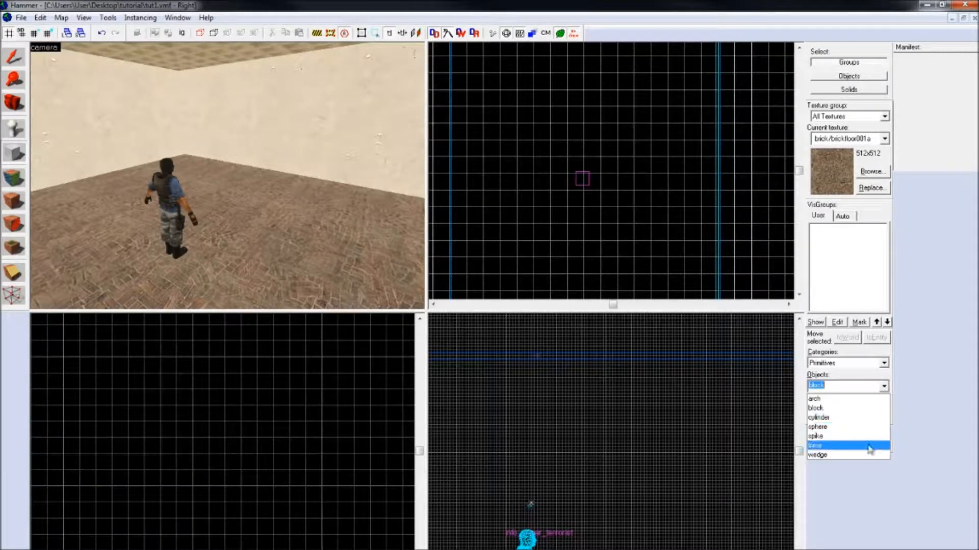
{"action": "left_click", "coordinate": [852, 402]}
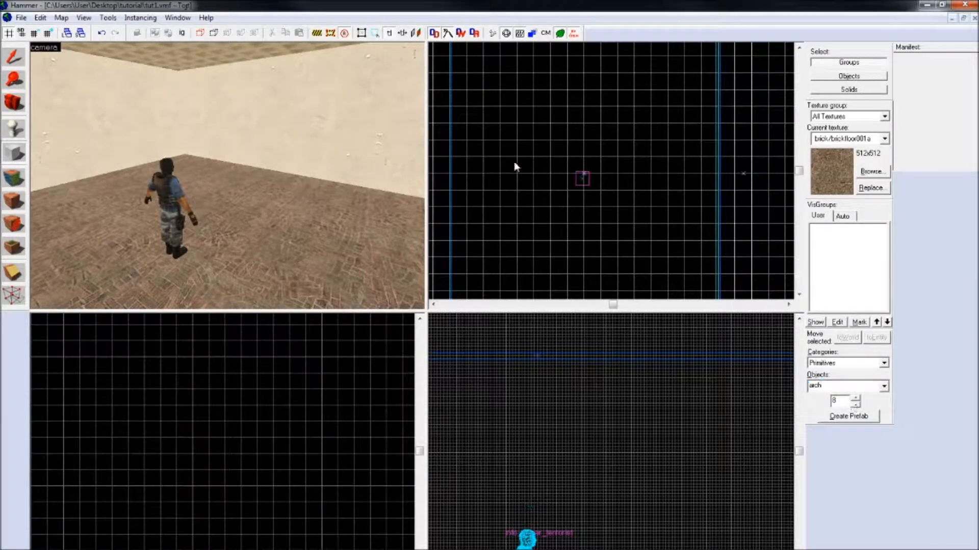
{"action": "left_click_drag", "start_coordinate": [514, 92], "coordinate": [655, 165]}
{"action": "scroll", "coordinate": [326, 476], "scroll_direction": "down", "scroll_amount": 3}
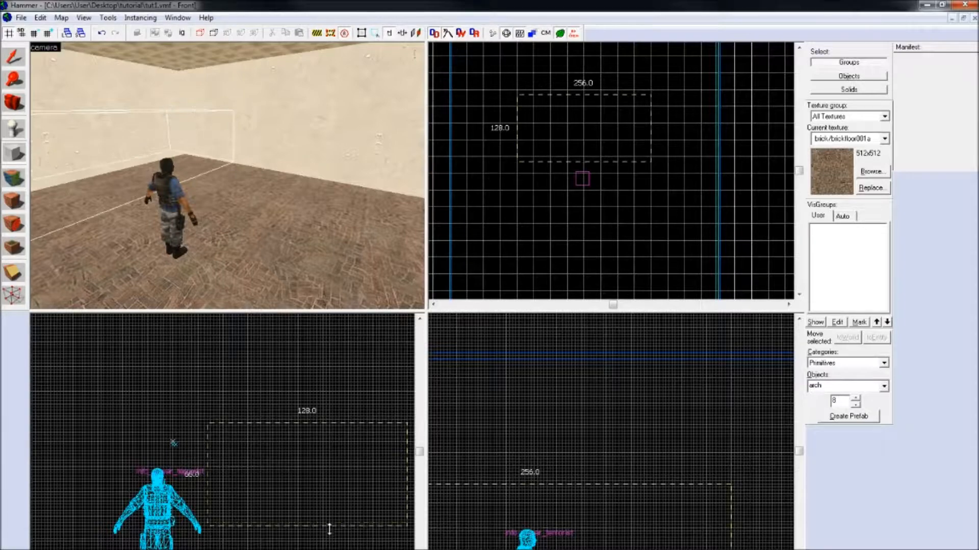
{"action": "scroll", "coordinate": [307, 470], "scroll_direction": "down", "scroll_amount": 1}
{"action": "scroll", "coordinate": [308, 470], "scroll_direction": "up", "scroll_amount": 4}
{"action": "scroll", "coordinate": [310, 399], "scroll_direction": "down", "scroll_amount": 5}
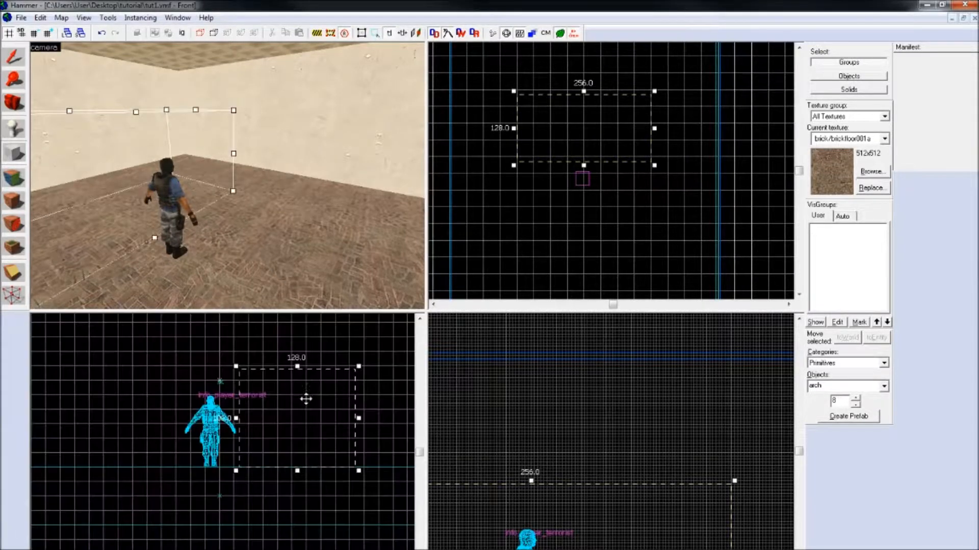
{"action": "left_click_drag", "start_coordinate": [298, 366], "coordinate": [291, 315]}
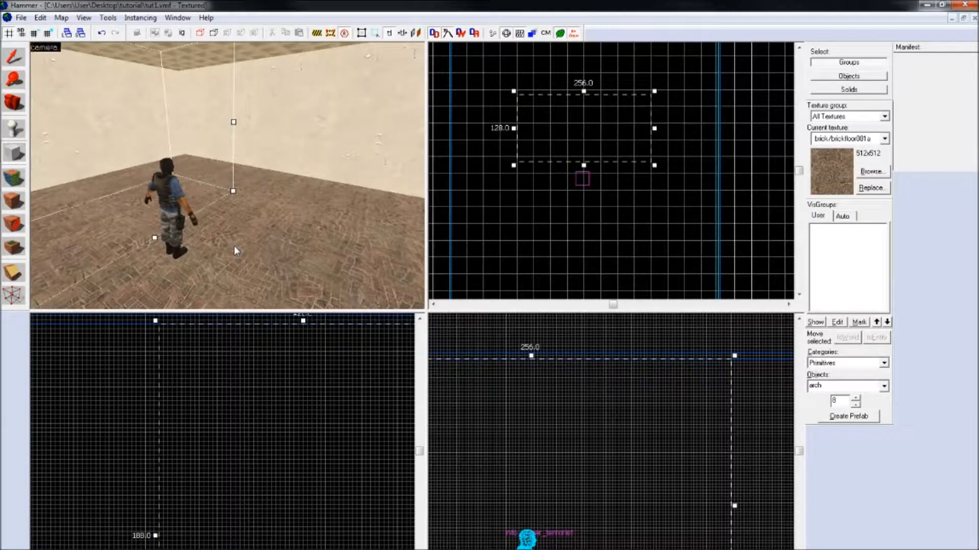
{"action": "key", "text": "Return"}
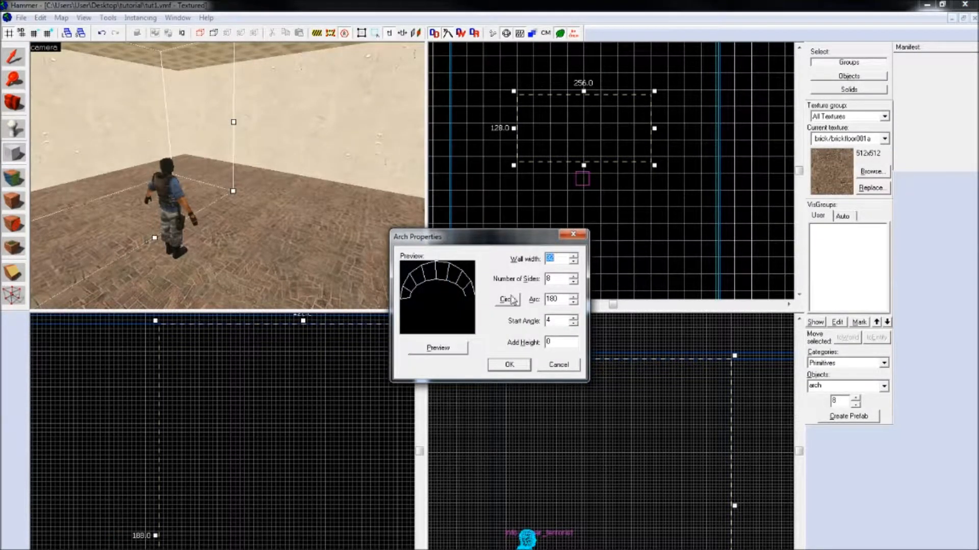
Step: Preview the arch with a shortened arc, as a full circle and with an arc of 180
{"action": "left_click", "coordinate": [573, 301]}
{"action": "left_click", "coordinate": [574, 302]}
{"action": "left_click", "coordinate": [462, 347]}
{"action": "left_click", "coordinate": [574, 297]}
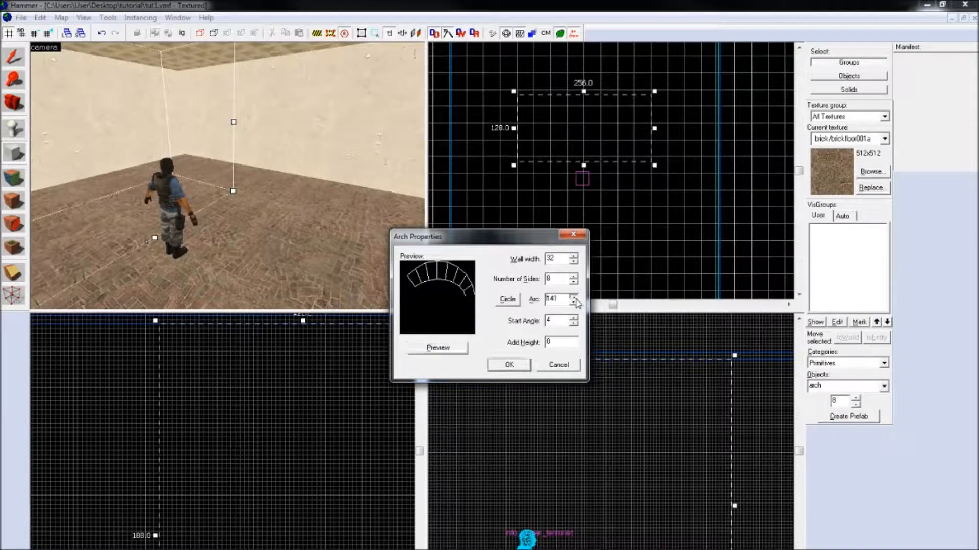
{"action": "left_click", "coordinate": [437, 347]}
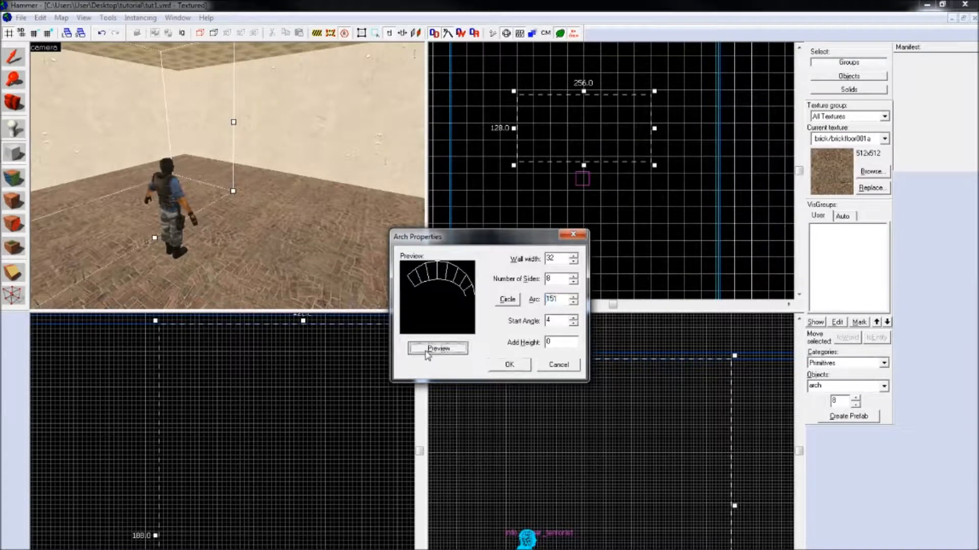
{"action": "left_click", "coordinate": [512, 300]}
{"action": "left_click", "coordinate": [447, 348]}
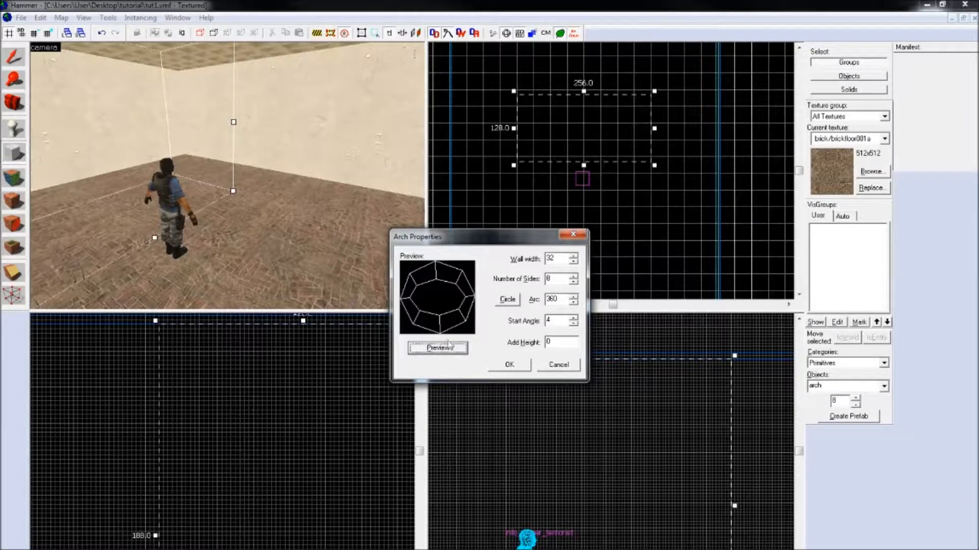
{"action": "double_click", "coordinate": [568, 300]}
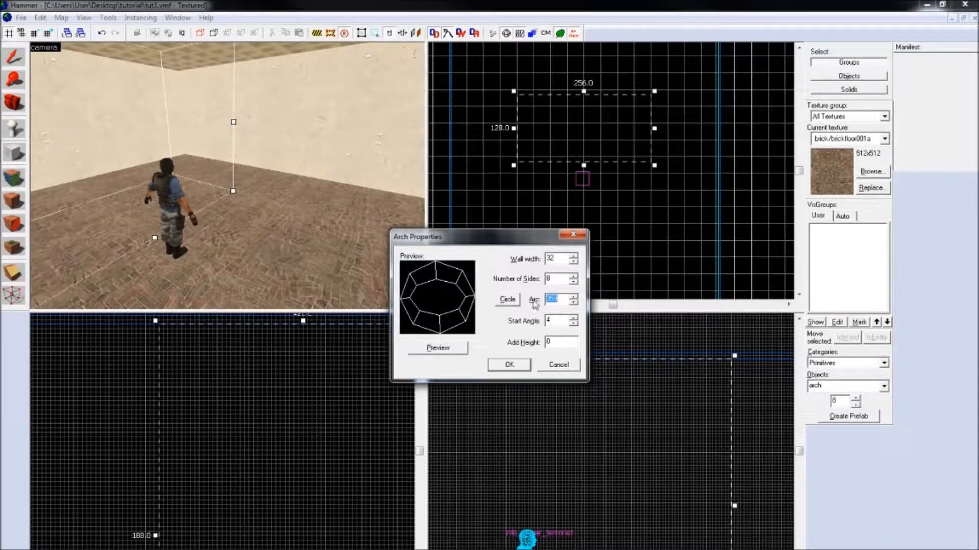
{"action": "type", "text": "180"}
{"action": "left_click", "coordinate": [448, 350]}
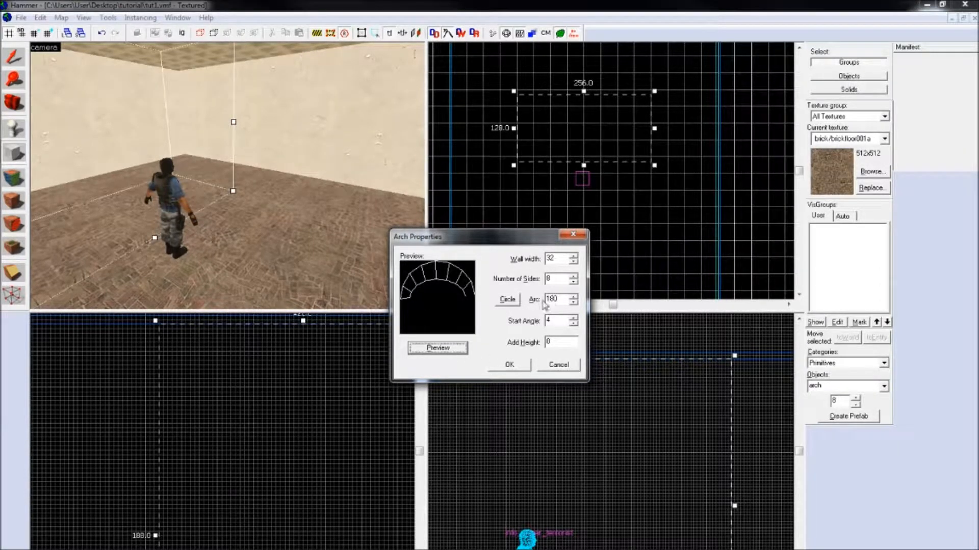
Step: Create the arch with an arc much narrower than a half circle and move it inside the room
{"action": "left_click", "coordinate": [558, 300]}
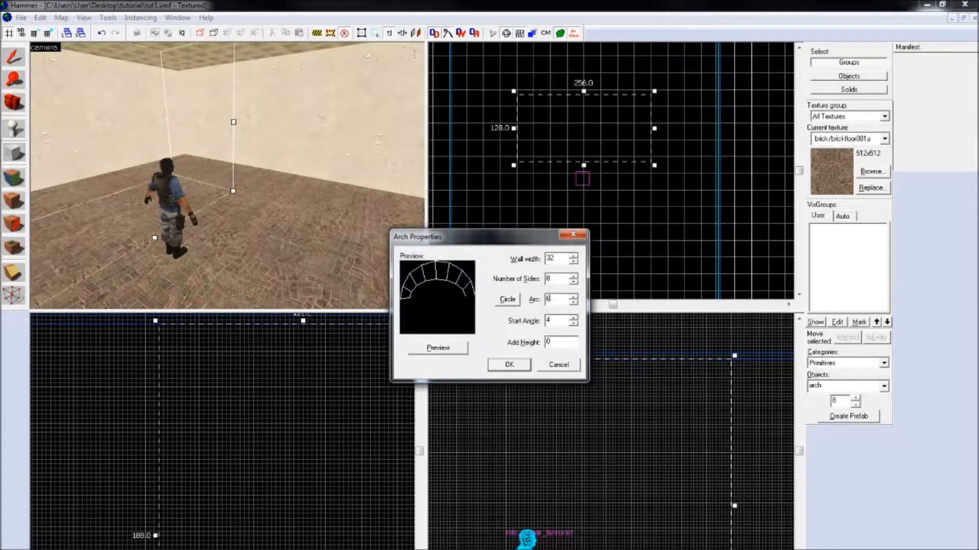
{"action": "key", "text": "Return"}
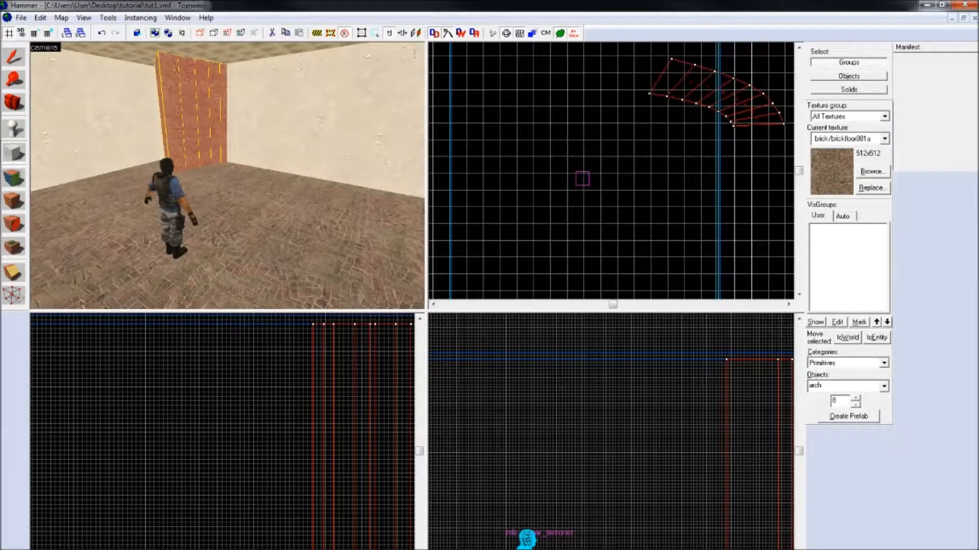
{"action": "left_click", "coordinate": [13, 56]}
{"action": "left_click_drag", "start_coordinate": [711, 96], "coordinate": [610, 143]}
Step: Rotate the arch slightly, enlarge it to about 358 by 187 units in the top view and deselect it
{"action": "left_click_drag", "start_coordinate": [684, 102], "coordinate": [670, 100]}
{"action": "left_click", "coordinate": [668, 167]}
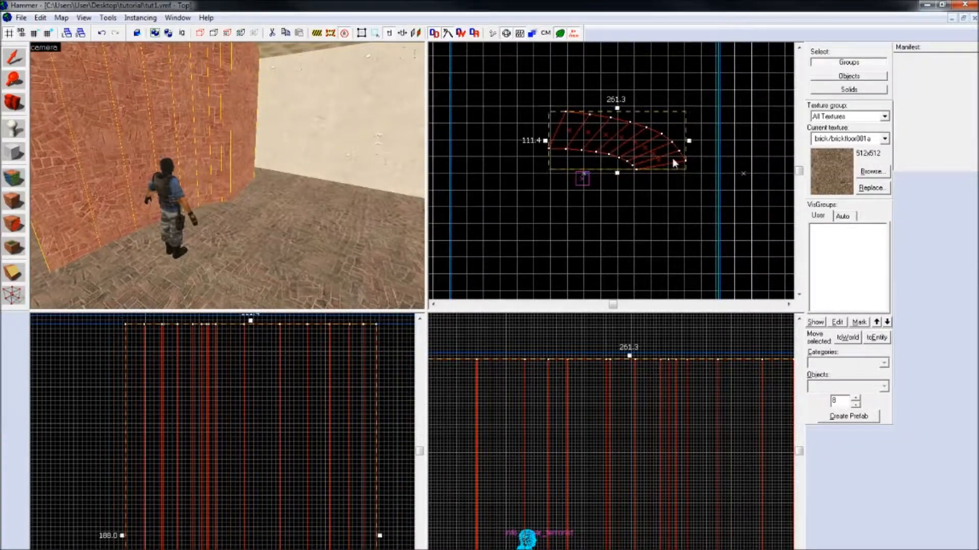
{"action": "left_click_drag", "start_coordinate": [689, 173], "coordinate": [646, 132]}
{"action": "key", "text": "z"}
{"action": "key", "text": "d"}
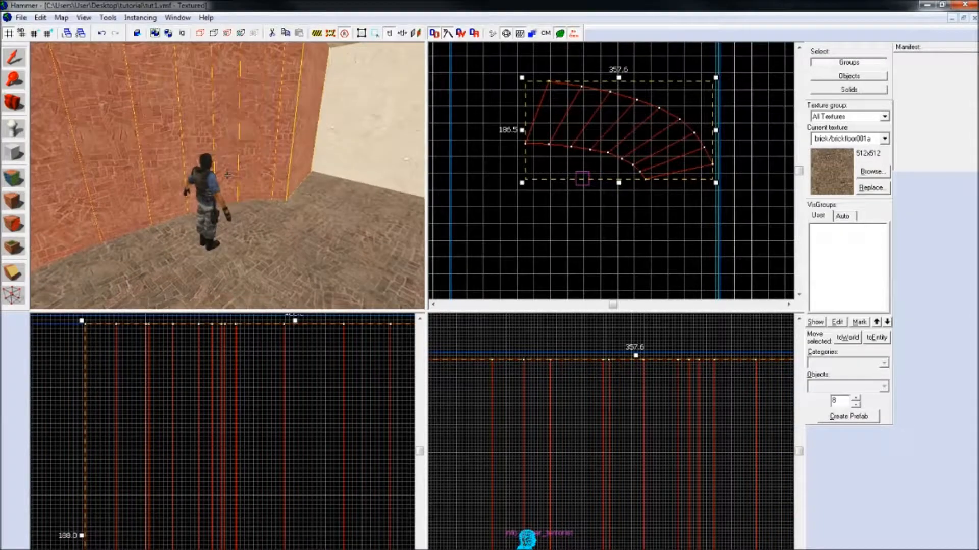
{"action": "key", "text": "w"}
{"action": "key", "text": "z"}
{"action": "left_click", "coordinate": [490, 241]}
Step: Create a small rectangular block as tall as the room, west of the player start
{"action": "key", "text": "shift+b"}
{"action": "left_click", "coordinate": [884, 386]}
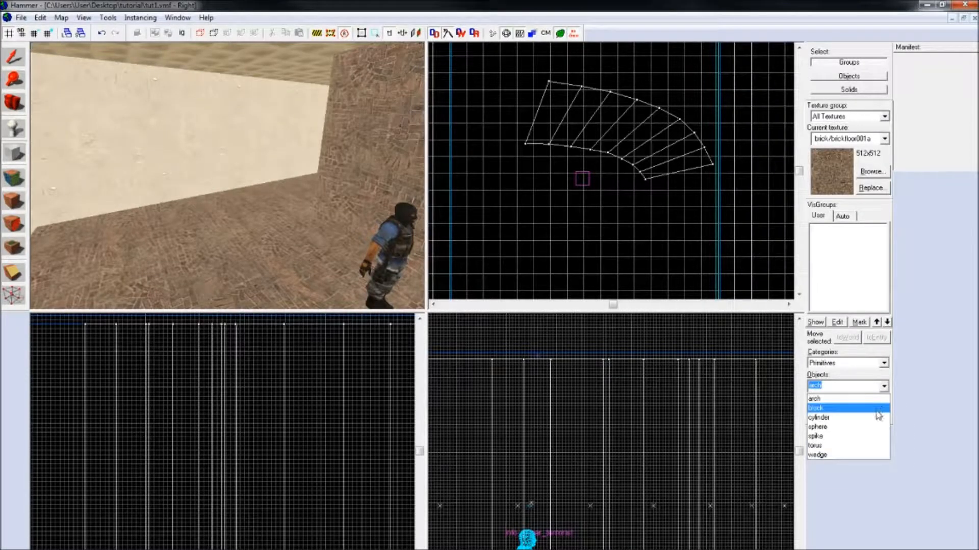
{"action": "left_click", "coordinate": [818, 408]}
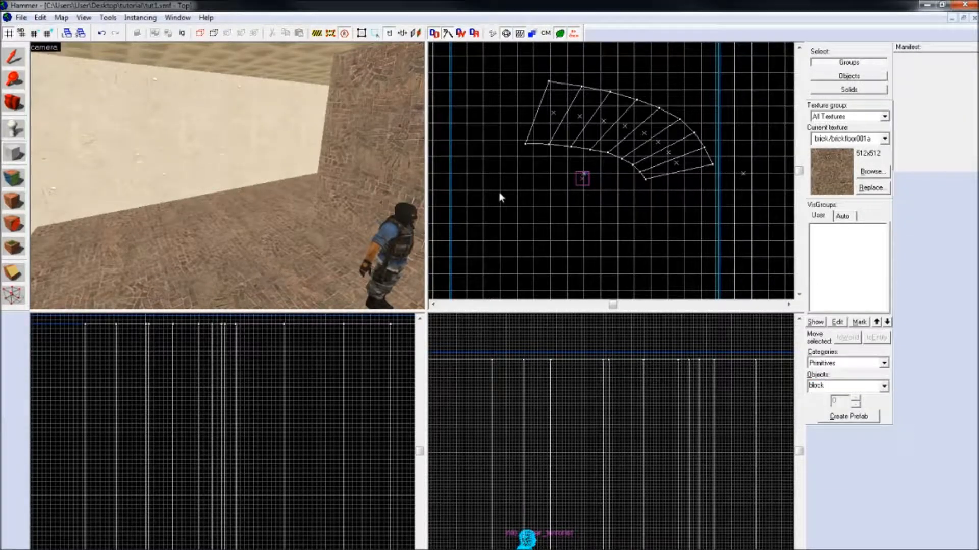
{"action": "left_click_drag", "start_coordinate": [470, 177], "coordinate": [521, 208]}
{"action": "key", "text": "Return"}
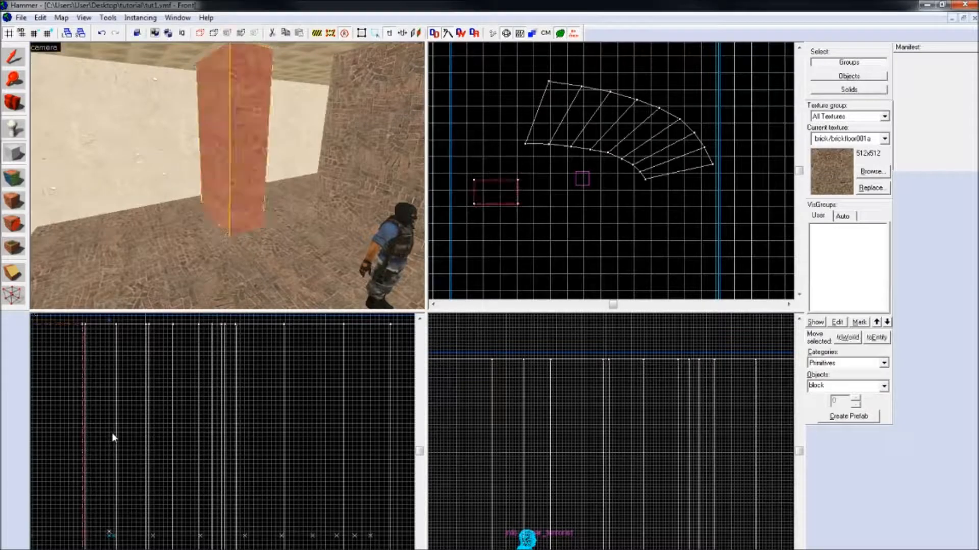
Step: Create an eight-sided cylinder 32 by 30 units and 188 units high, southeast of the player start
{"action": "left_click", "coordinate": [885, 386]}
{"action": "left_click", "coordinate": [865, 416]}
{"action": "scroll", "coordinate": [577, 216], "scroll_direction": "down", "scroll_amount": 2}
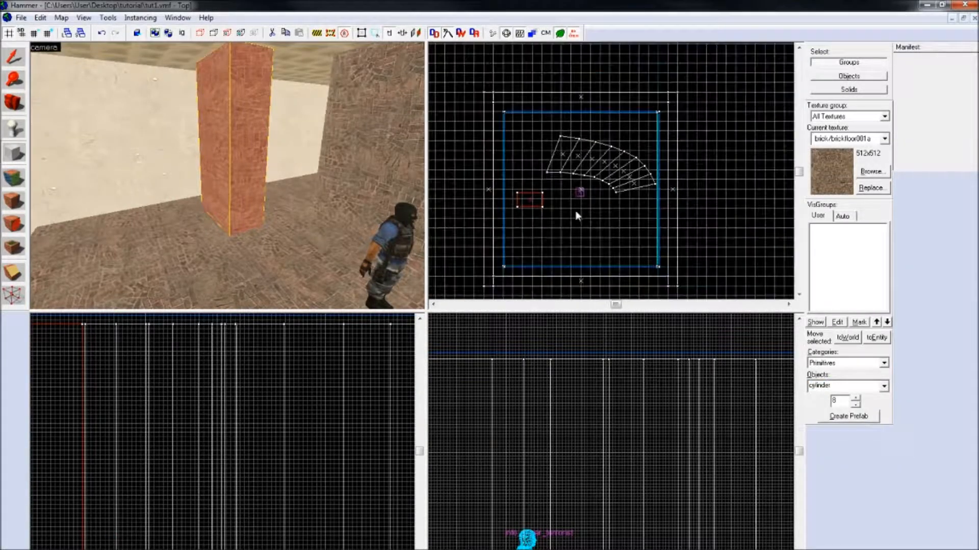
{"action": "key", "text": "Right"}
{"action": "key", "text": "Down"}
{"action": "key", "text": "Left"}
{"action": "scroll", "coordinate": [637, 156], "scroll_direction": "up", "scroll_amount": 1}
{"action": "scroll", "coordinate": [634, 160], "scroll_direction": "up", "scroll_amount": 2}
{"action": "scroll", "coordinate": [612, 166], "scroll_direction": "up", "scroll_amount": 2}
{"action": "left_click_drag", "start_coordinate": [606, 148], "coordinate": [668, 206]}
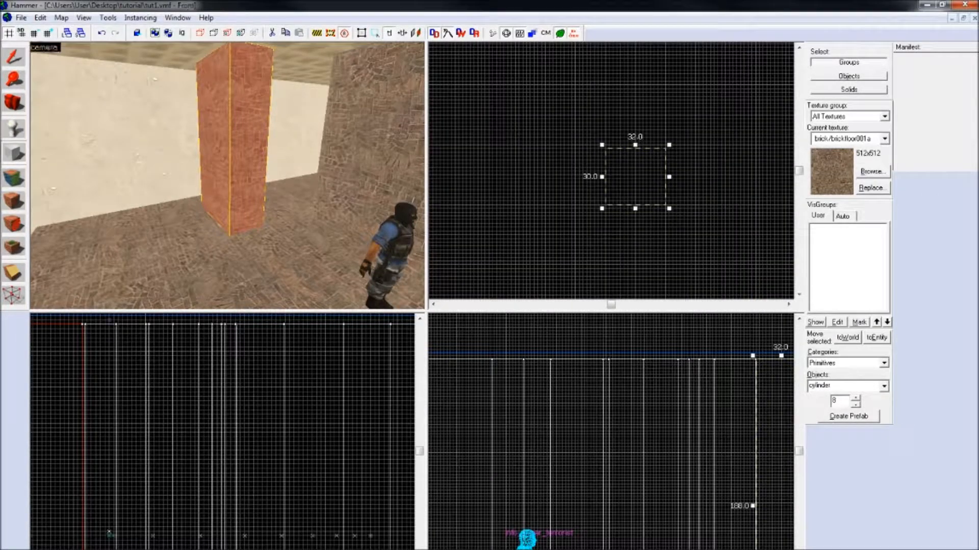
{"action": "key", "text": "Return"}
{"action": "key", "text": "z"}
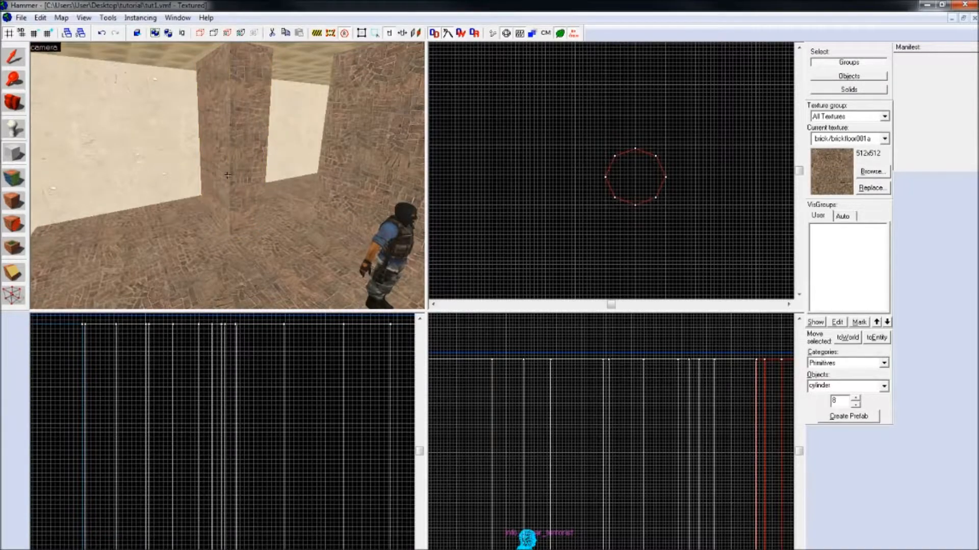
{"action": "key", "text": "d"}
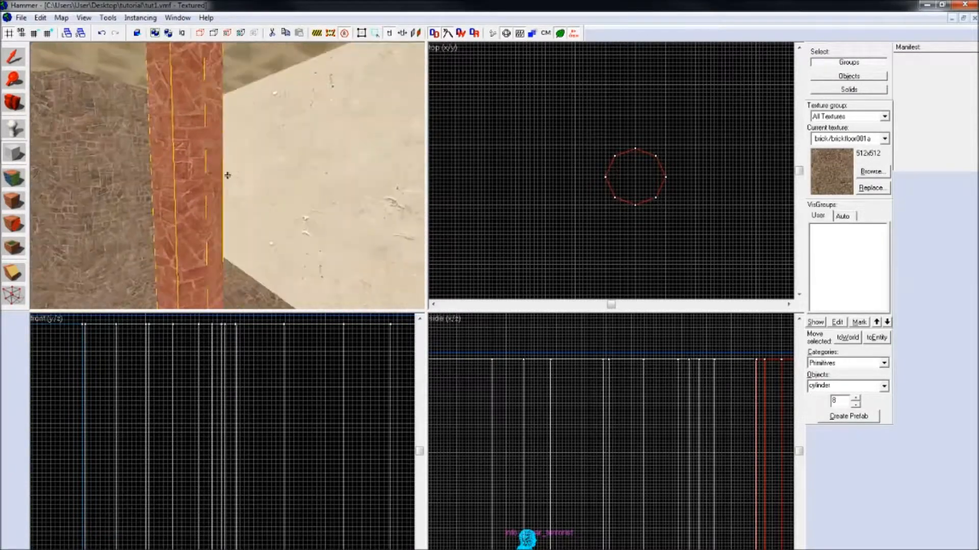
{"action": "key", "text": "z"}
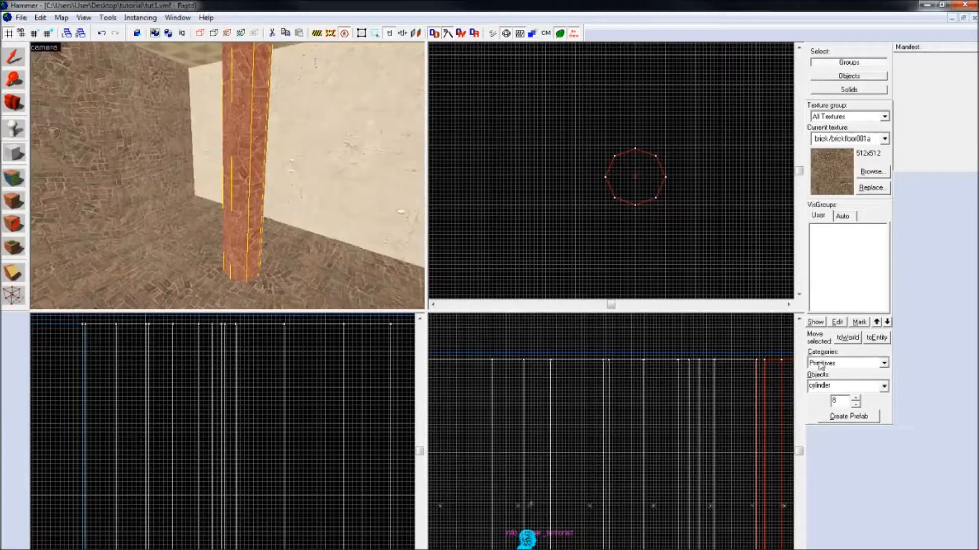
Step: Outline a sphere primitive 46 by 58 units around the player start in the top view
{"action": "left_click", "coordinate": [880, 386]}
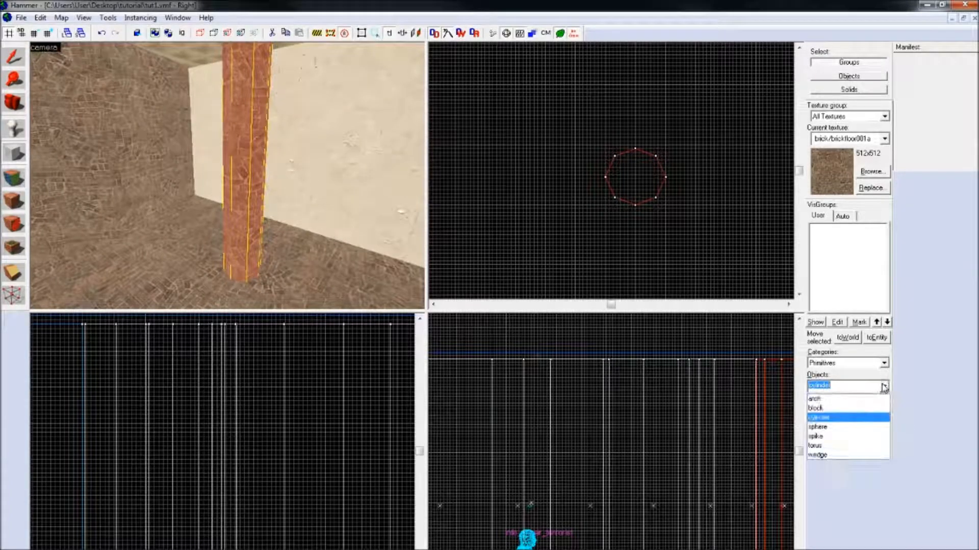
{"action": "left_click", "coordinate": [851, 428]}
{"action": "scroll", "coordinate": [601, 233], "scroll_direction": "down", "scroll_amount": 3}
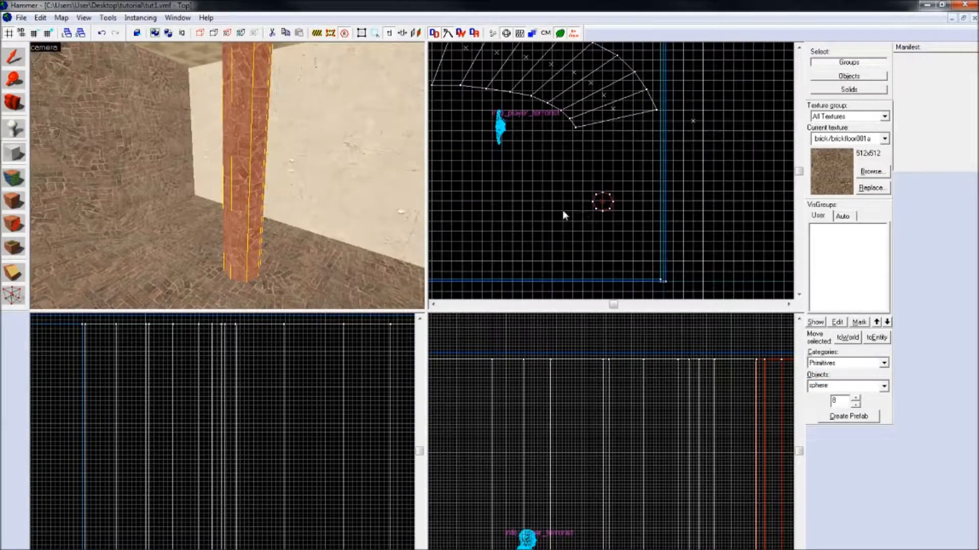
{"action": "scroll", "coordinate": [546, 187], "scroll_direction": "up", "scroll_amount": 2}
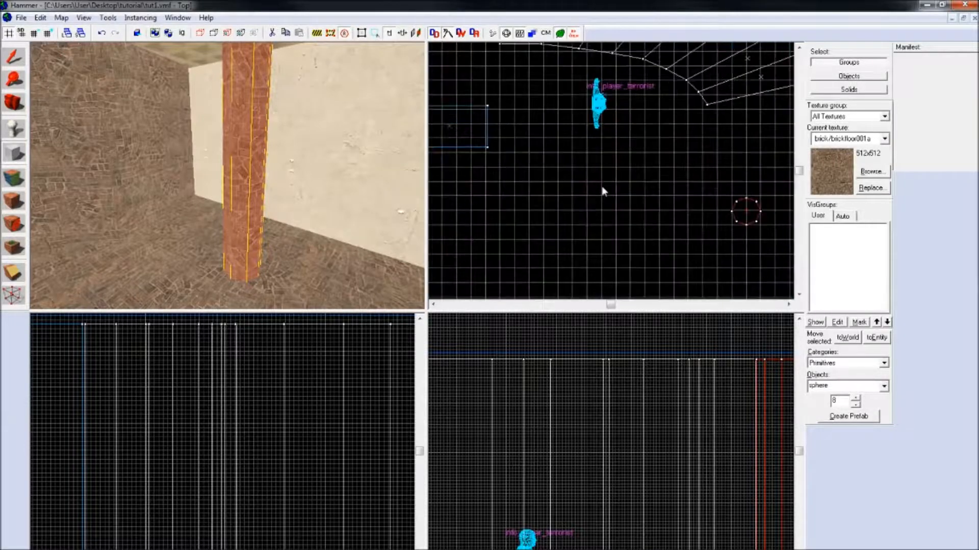
{"action": "scroll", "coordinate": [603, 187], "scroll_direction": "up", "scroll_amount": 2}
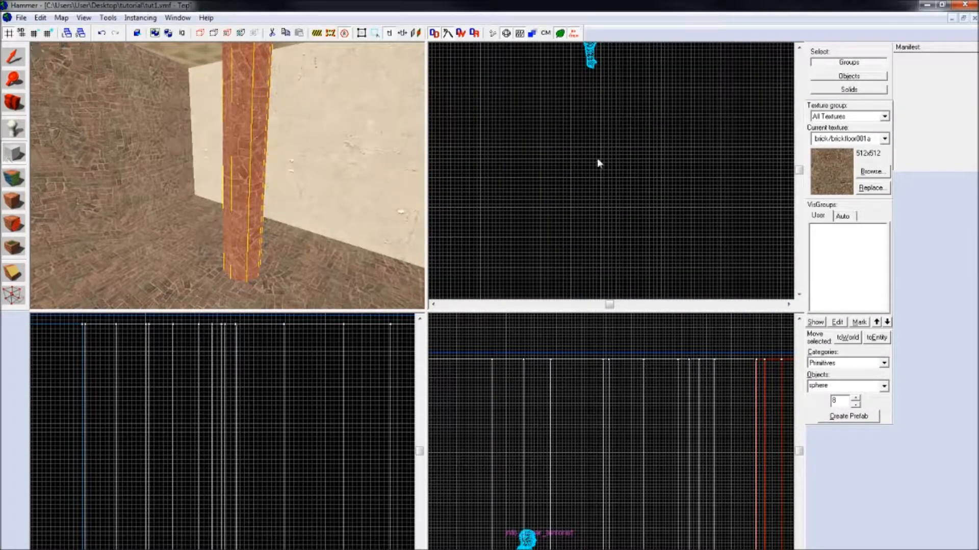
{"action": "key", "text": "Up"}
{"action": "key", "text": "Right"}
{"action": "key", "text": "Up"}
{"action": "left_click", "coordinate": [502, 135]}
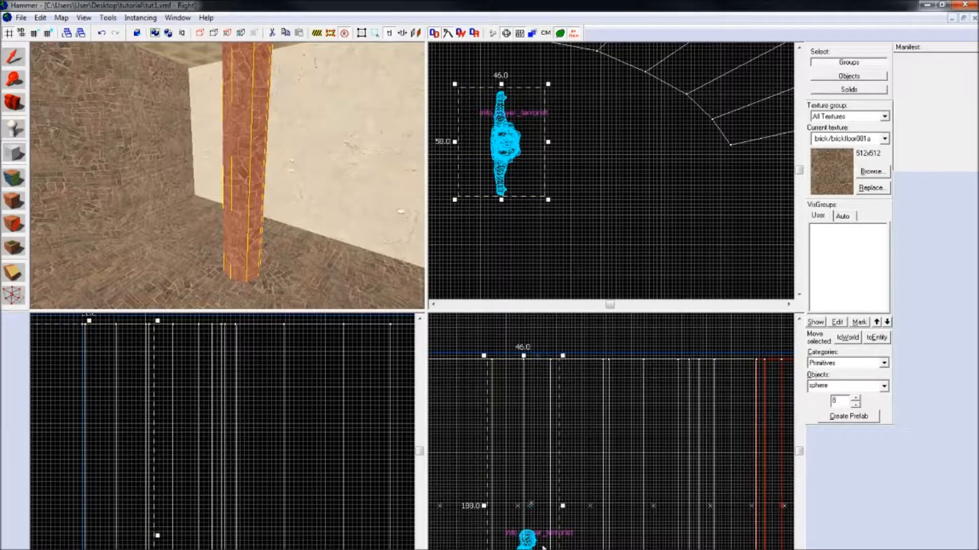
Step: Fit the outline's height to the space above the player's head and create the eight-sided sphere
{"action": "key", "text": "Down"}
{"action": "left_click_drag", "start_coordinate": [525, 549], "coordinate": [533, 440]}
{"action": "key", "text": "Up"}
{"action": "left_click_drag", "start_coordinate": [524, 357], "coordinate": [531, 442]}
{"action": "key", "text": "Return"}
{"action": "key", "text": "z"}
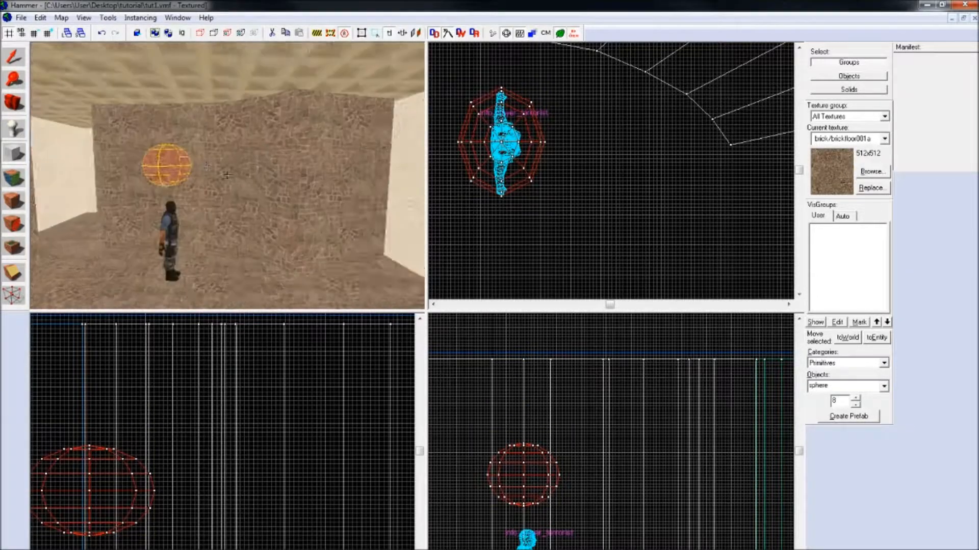
{"action": "key", "text": "d"}
{"action": "key", "text": "w"}
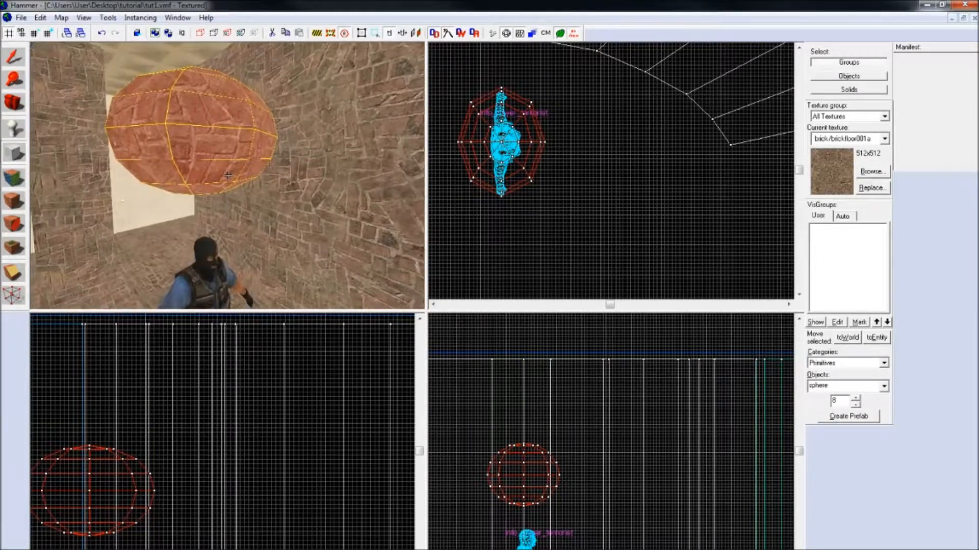
{"action": "key", "text": "s"}
{"action": "key", "text": "z"}
Step: Create a large four-sided spike as tall as the room, south of the player start
{"action": "left_click", "coordinate": [884, 386]}
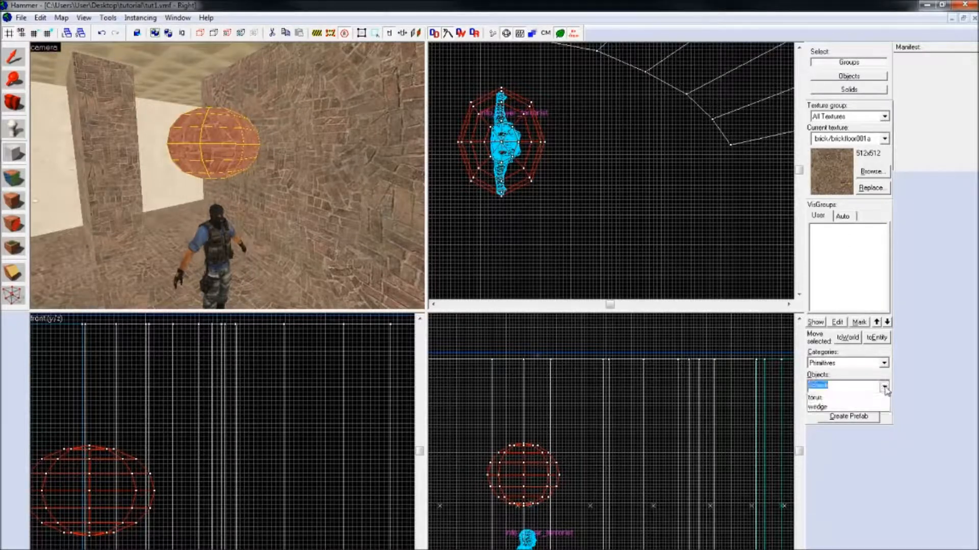
{"action": "left_click", "coordinate": [858, 438]}
{"action": "scroll", "coordinate": [505, 184], "scroll_direction": "down", "scroll_amount": 5}
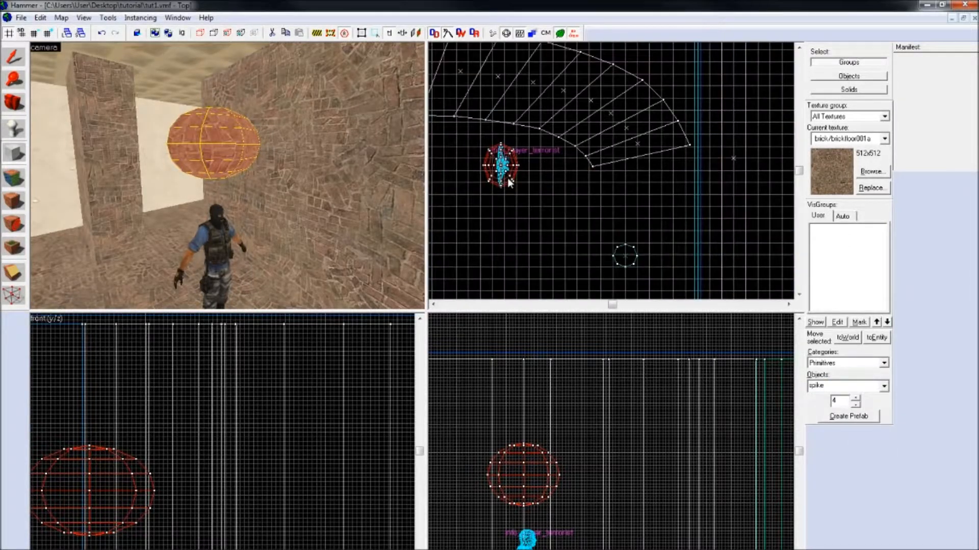
{"action": "middle_click_drag", "start_coordinate": [504, 184], "coordinate": [596, 120]}
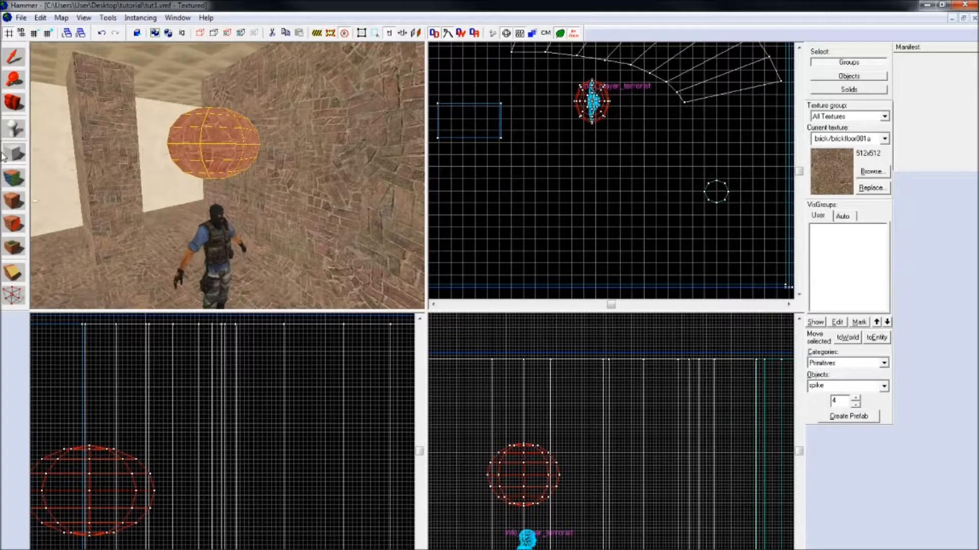
{"action": "scroll", "coordinate": [567, 270], "scroll_direction": "up", "scroll_amount": 2}
{"action": "left_click_drag", "start_coordinate": [510, 148], "coordinate": [699, 273]}
{"action": "key", "text": "Return"}
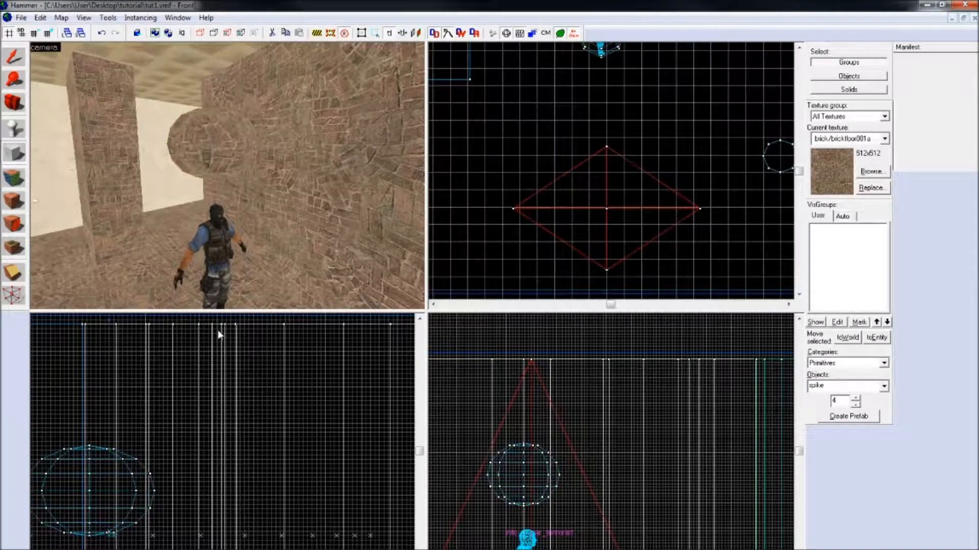
{"action": "key", "text": "z"}
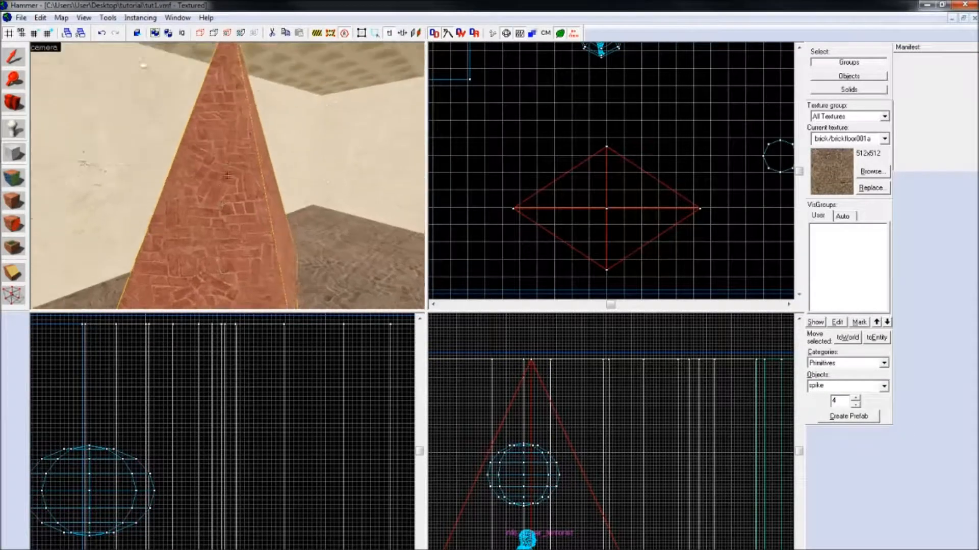
Step: Outline a torus primitive about 98 by 72 units in the room's northwest corner and open its properties
{"action": "key", "text": "z"}
{"action": "left_click", "coordinate": [885, 387]}
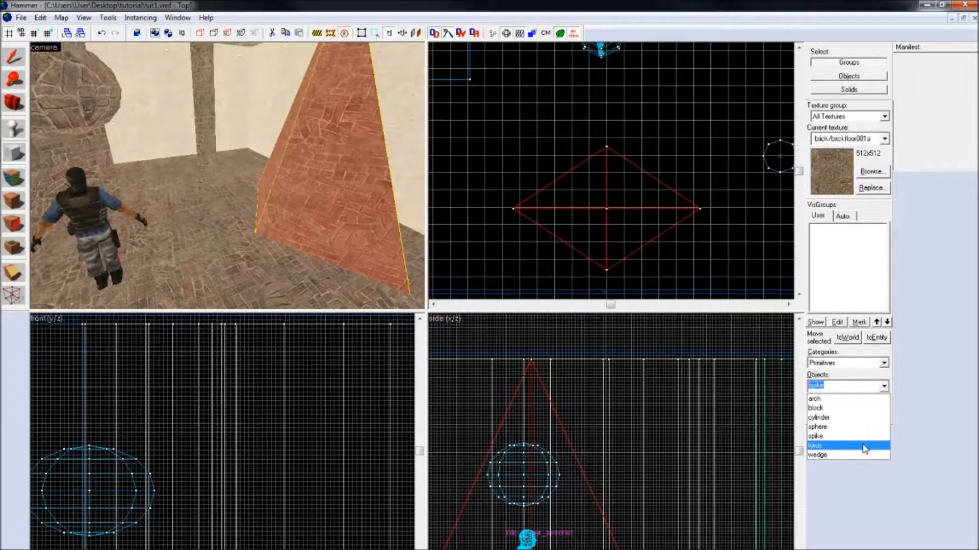
{"action": "left_click", "coordinate": [863, 447]}
{"action": "scroll", "coordinate": [621, 205], "scroll_direction": "down", "scroll_amount": 3}
{"action": "key", "text": "Up"}
{"action": "key", "text": "Up"}
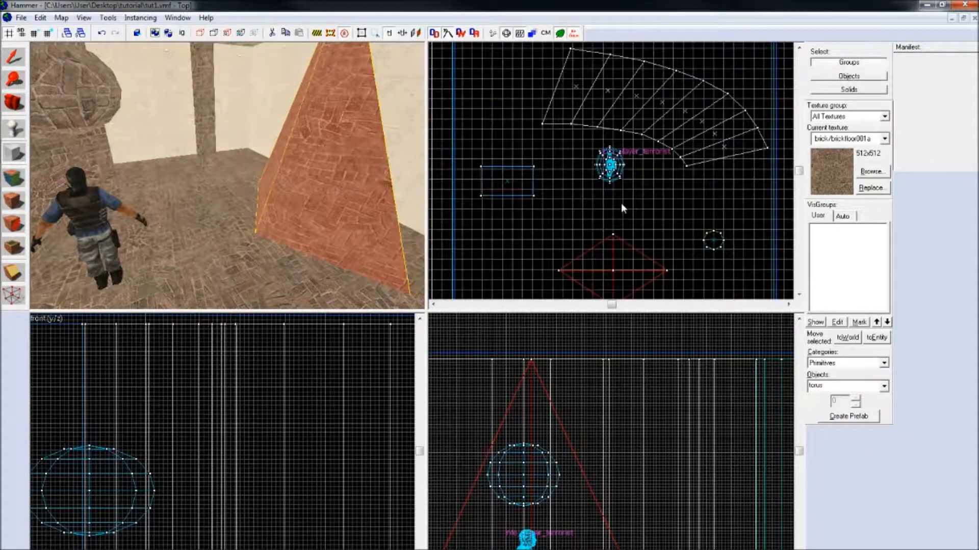
{"action": "key", "text": "Up"}
{"action": "scroll", "coordinate": [499, 156], "scroll_direction": "up", "scroll_amount": 2}
{"action": "key", "text": "Left"}
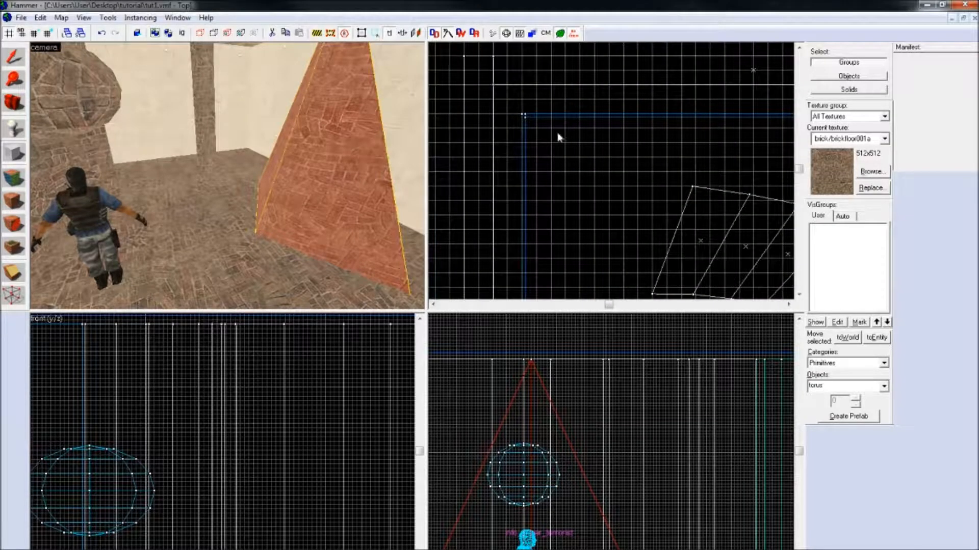
{"action": "left_click_drag", "start_coordinate": [555, 134], "coordinate": [641, 199]}
{"action": "key", "text": "Return"}
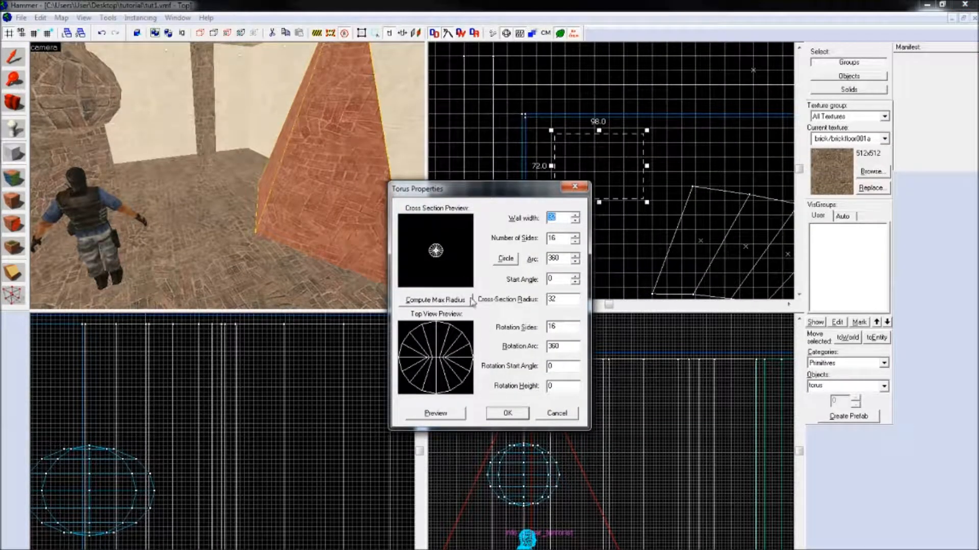
Step: Edit the torus's rotation arc, create the torus and view it up close in the camera view
{"action": "left_click_drag", "start_coordinate": [565, 347], "coordinate": [546, 347]}
{"action": "type", "text": "180"}
{"action": "key", "text": "Return"}
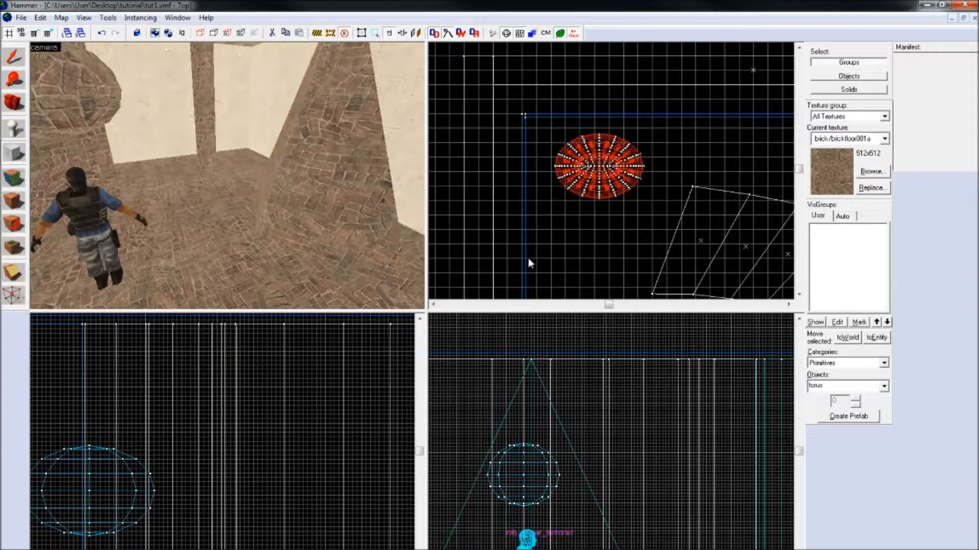
{"action": "key", "text": "z"}
{"action": "key", "text": "w"}
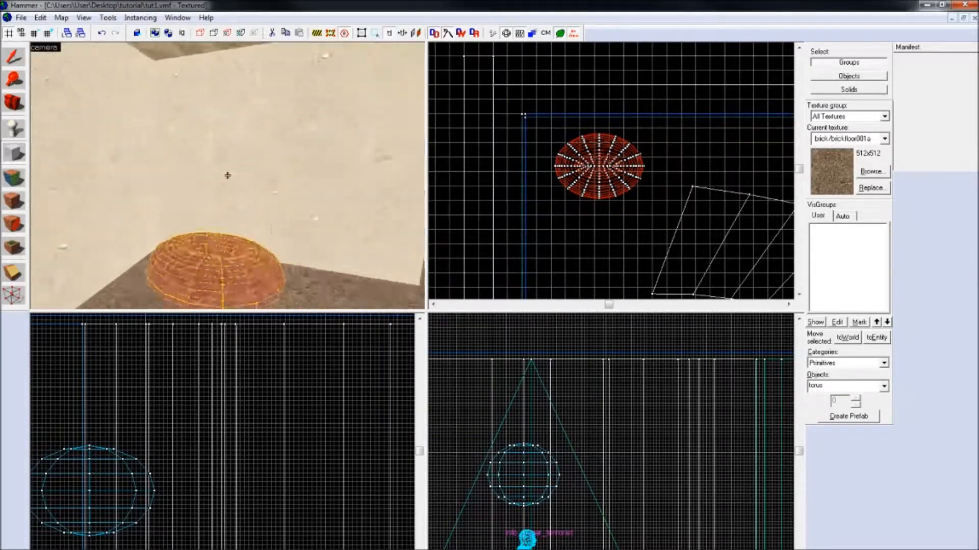
{"action": "key", "text": "s"}
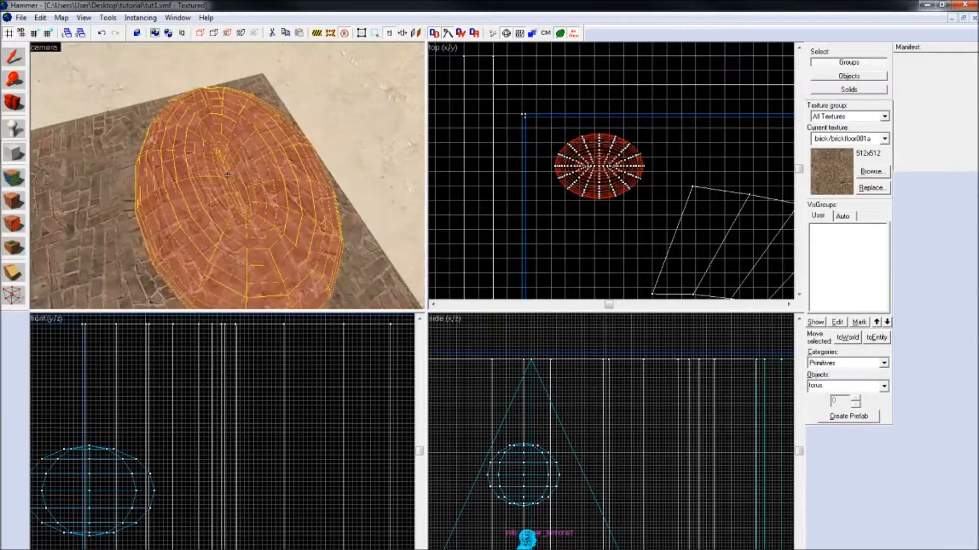
Step: Stretch the torus southward to about 98 by 116 units and deselect it
{"action": "left_click", "coordinate": [23, 59]}
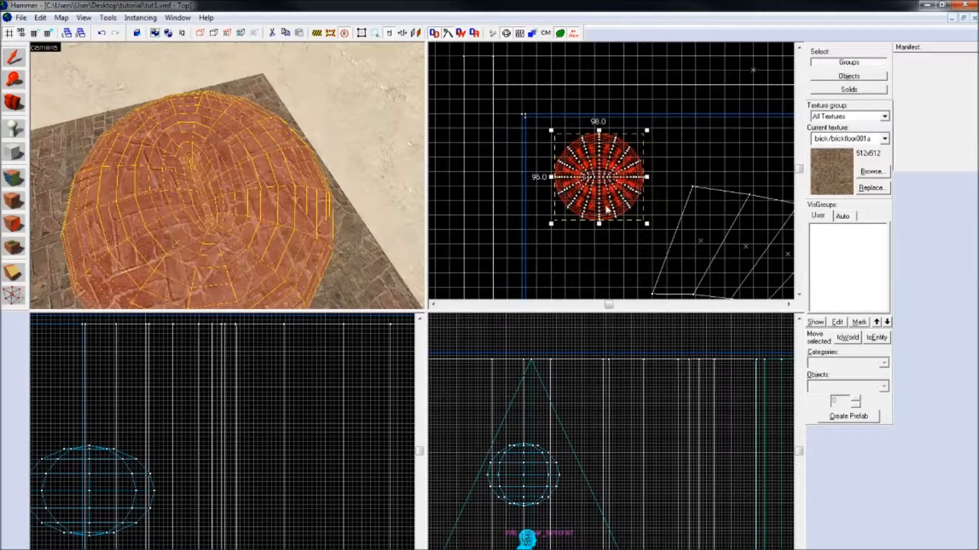
{"action": "left_click_drag", "start_coordinate": [596, 228], "coordinate": [600, 243]}
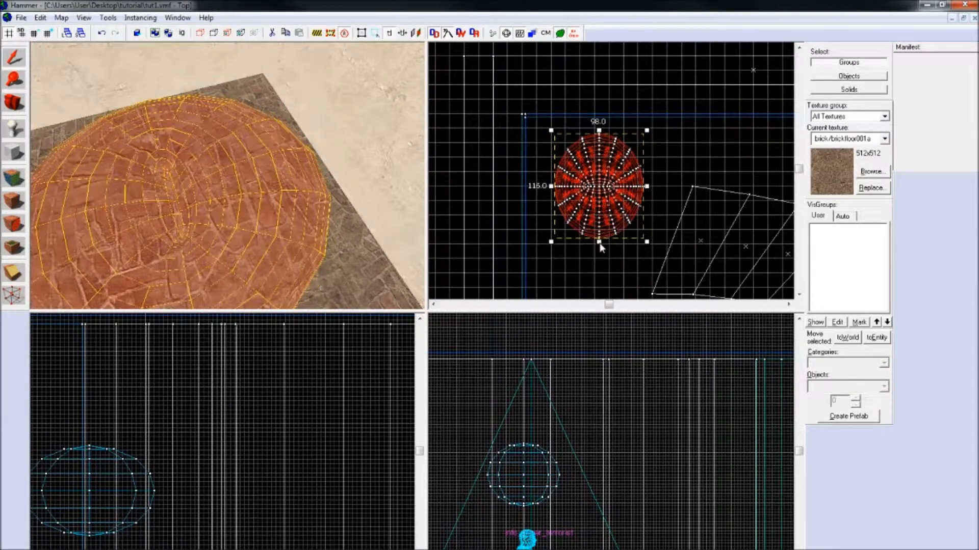
{"action": "left_click", "coordinate": [677, 175]}
Step: Examine the created primitives around the player model from inside the room in the camera view
{"action": "key", "text": "z"}
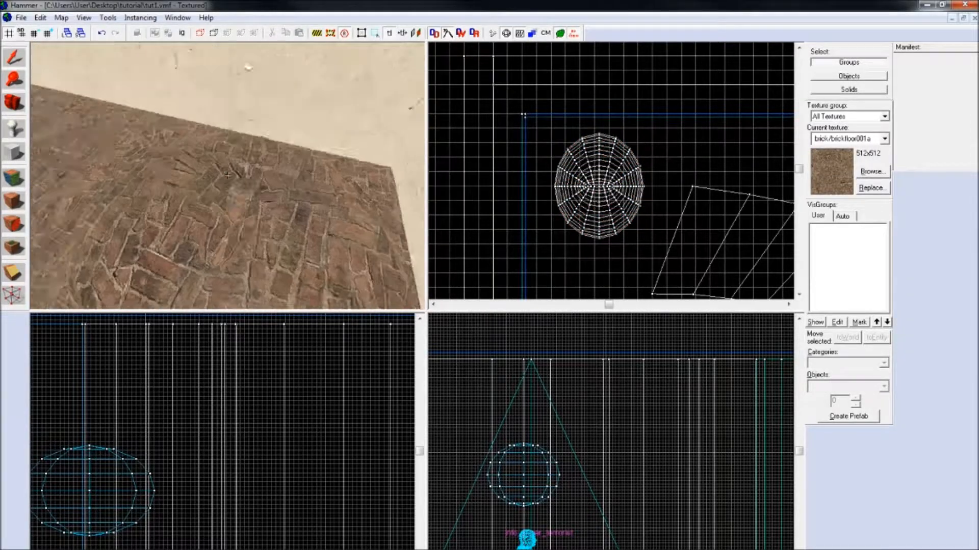
{"action": "key", "text": "w"}
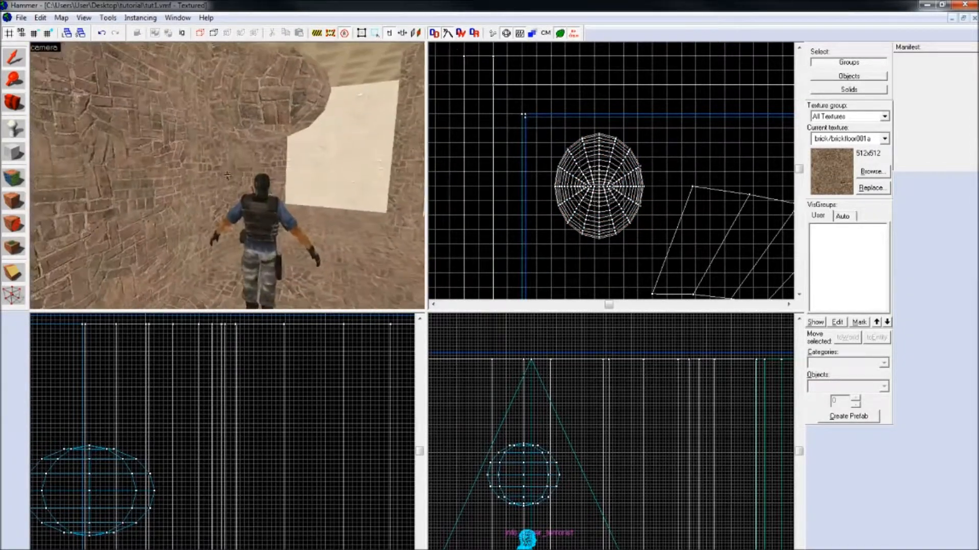
{"action": "key", "text": "s"}
{"action": "key", "text": "w"}
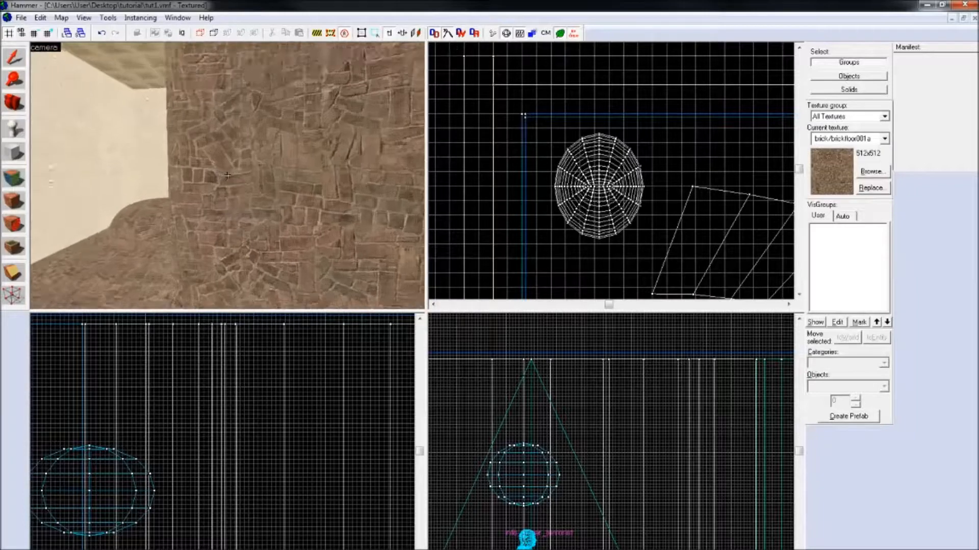
{"action": "key", "text": "w"}
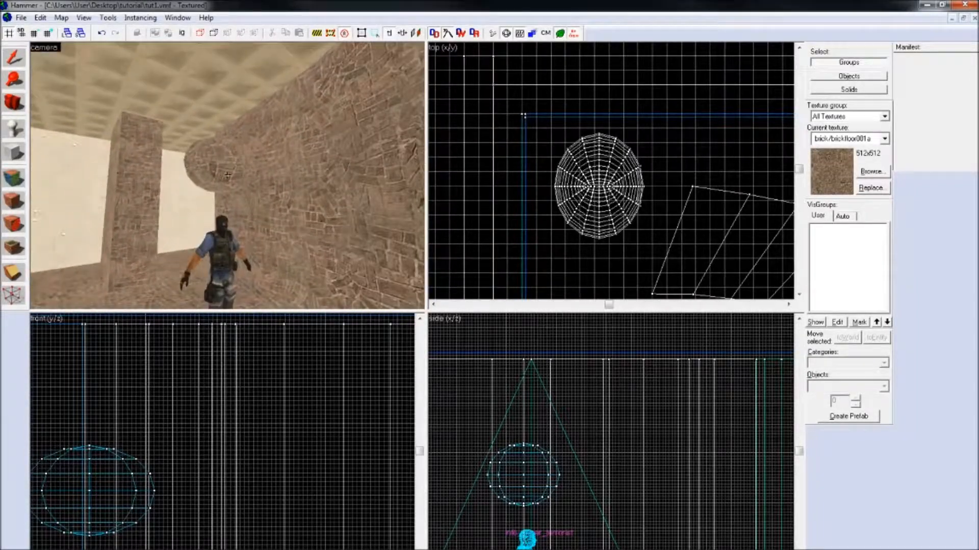
{"action": "key", "text": "w"}
{"action": "key", "text": "s"}
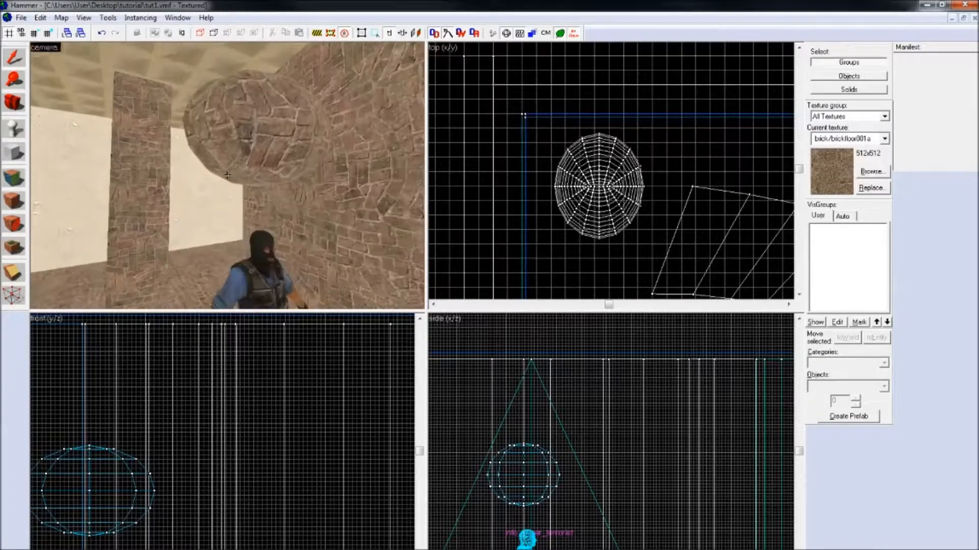
{"action": "key", "text": "z"}
Step: Run the map to compile and test it
{"action": "left_click", "coordinate": [20, 18]}
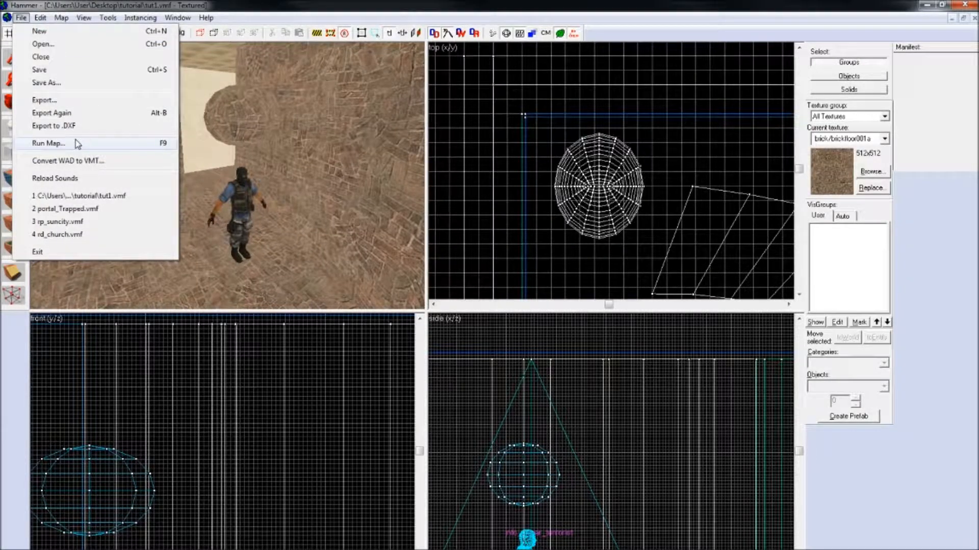
{"action": "left_click", "coordinate": [48, 143]}
{"action": "left_click", "coordinate": [493, 409]}
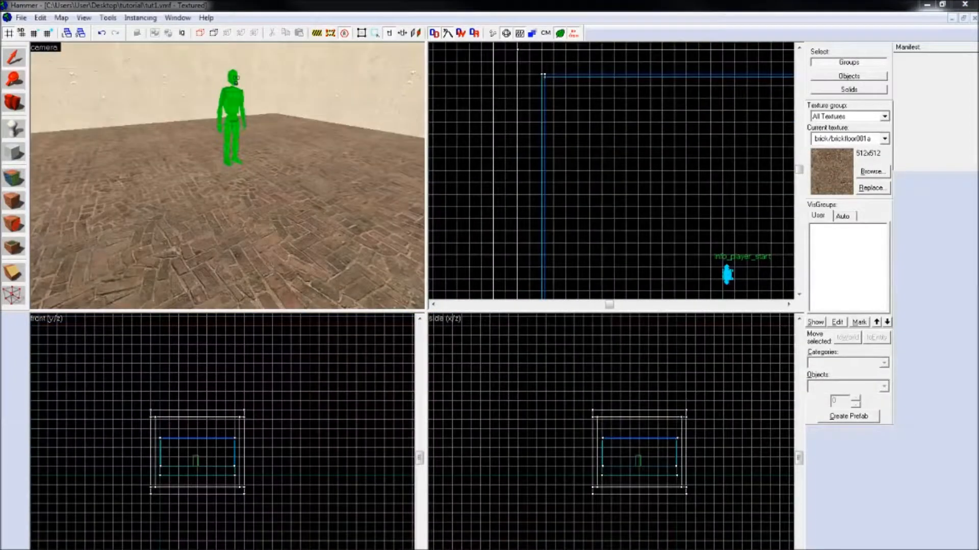
Step: Look around the empty room and the player start model in the camera view
{"action": "key", "text": "z"}
{"action": "key", "text": "w"}
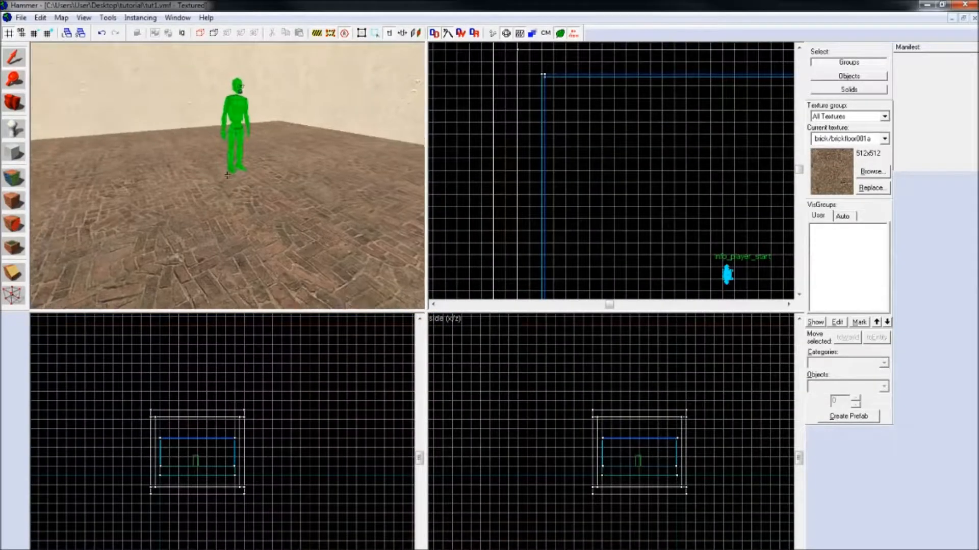
{"action": "key", "text": "s"}
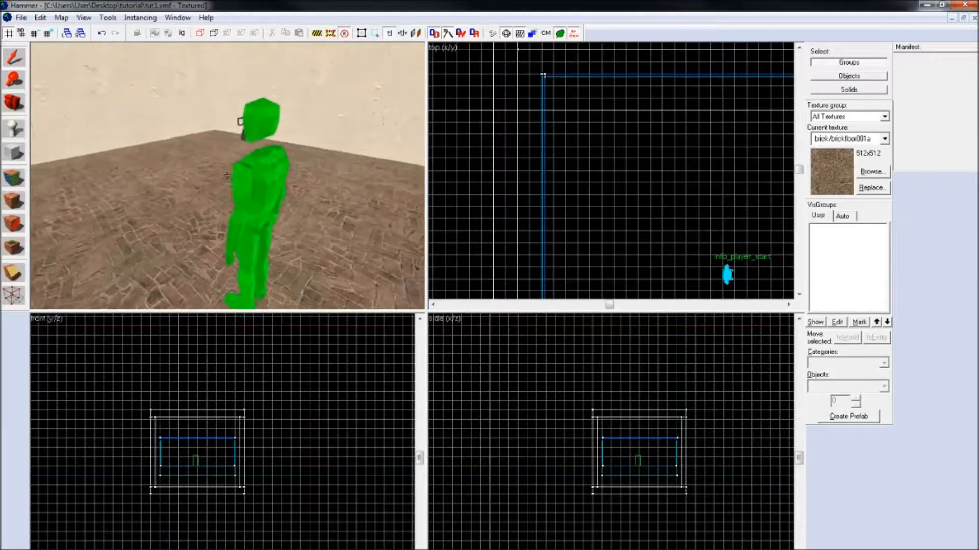
{"action": "key", "text": "a"}
{"action": "key", "text": "w"}
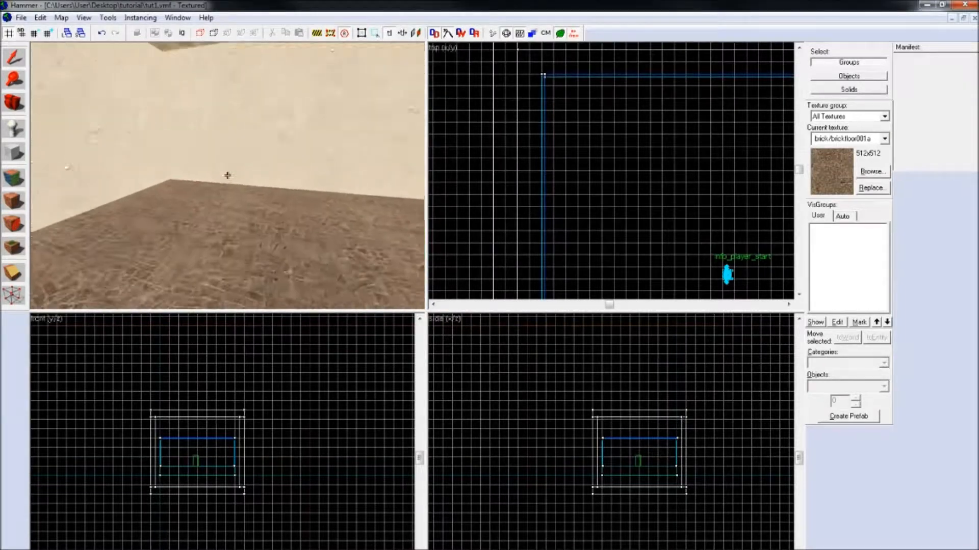
{"action": "key", "text": "d"}
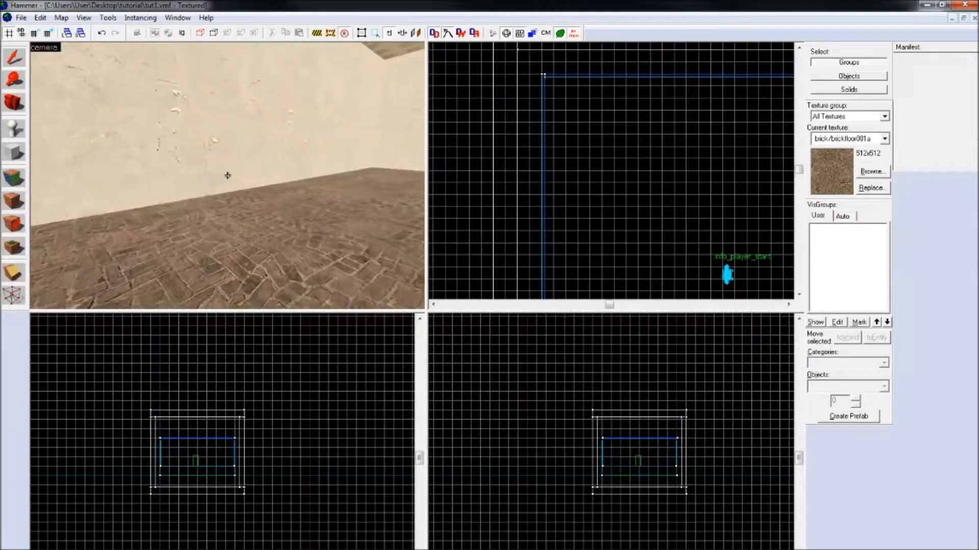
{"action": "key", "text": "w"}
{"action": "key", "text": "s"}
{"action": "key", "text": "w"}
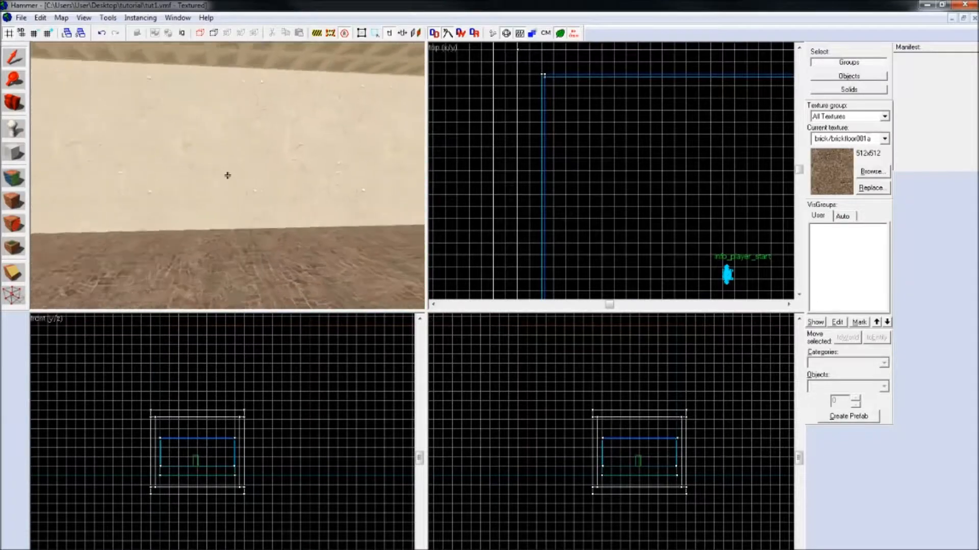
{"action": "key", "text": "s"}
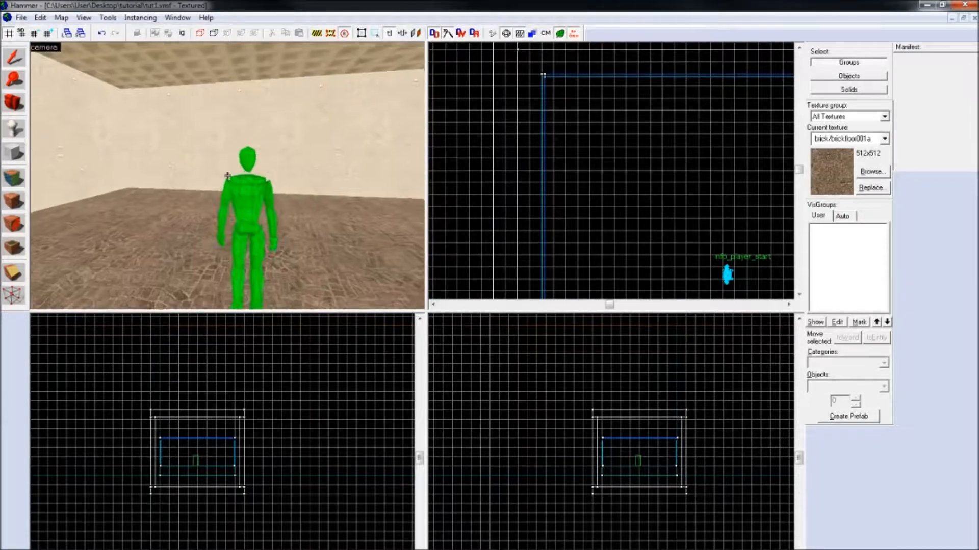
{"action": "key", "text": "w"}
{"action": "key", "text": "s"}
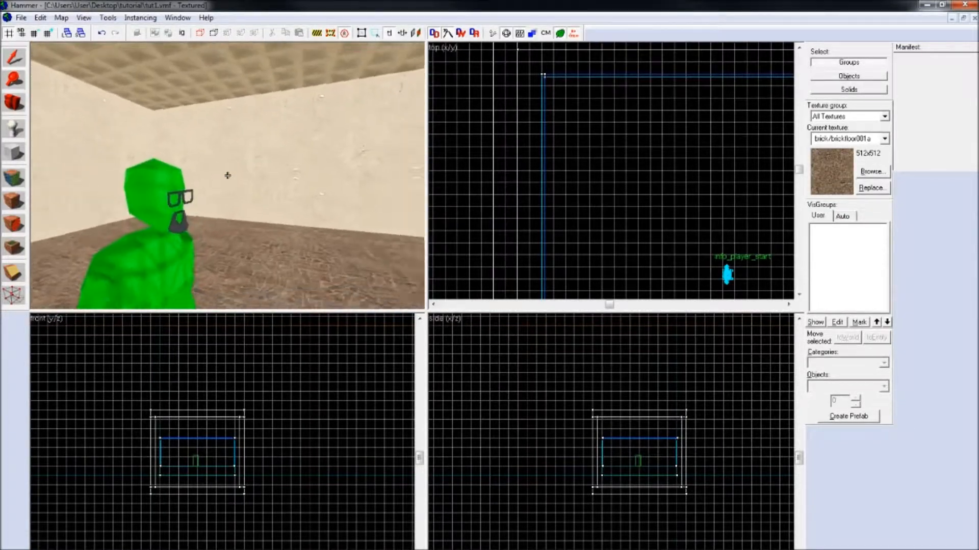
{"action": "key", "text": "w"}
{"action": "key", "text": "s"}
{"action": "key", "text": "w"}
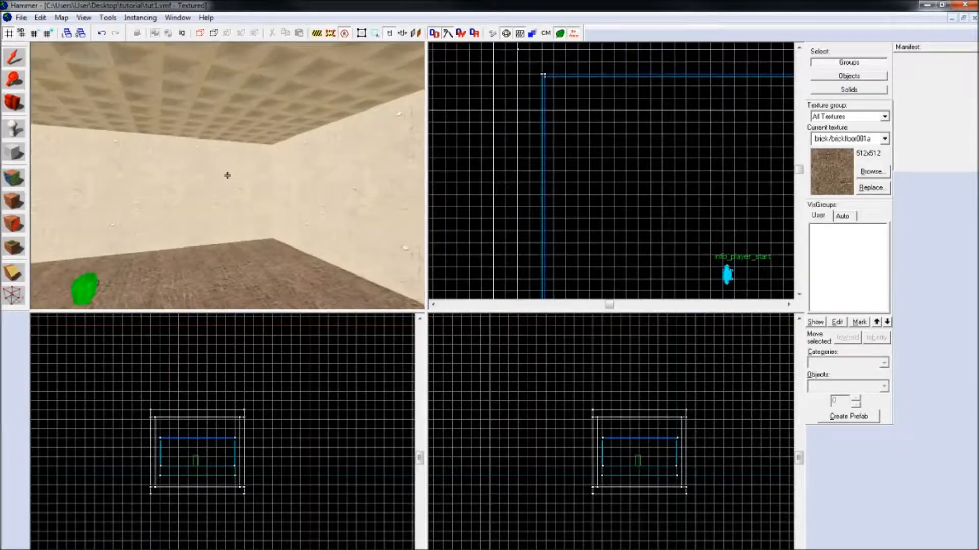
{"action": "key", "text": "s"}
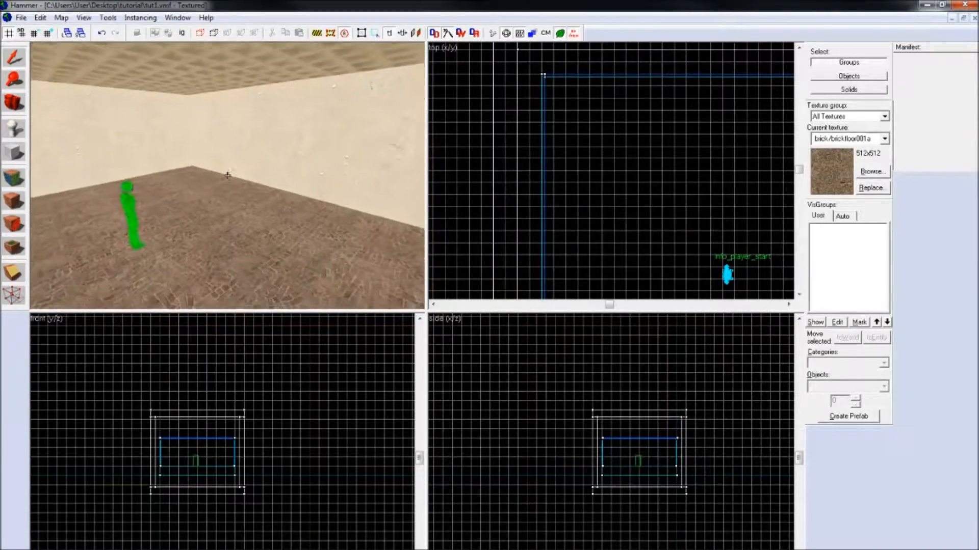
{"action": "key", "text": "w"}
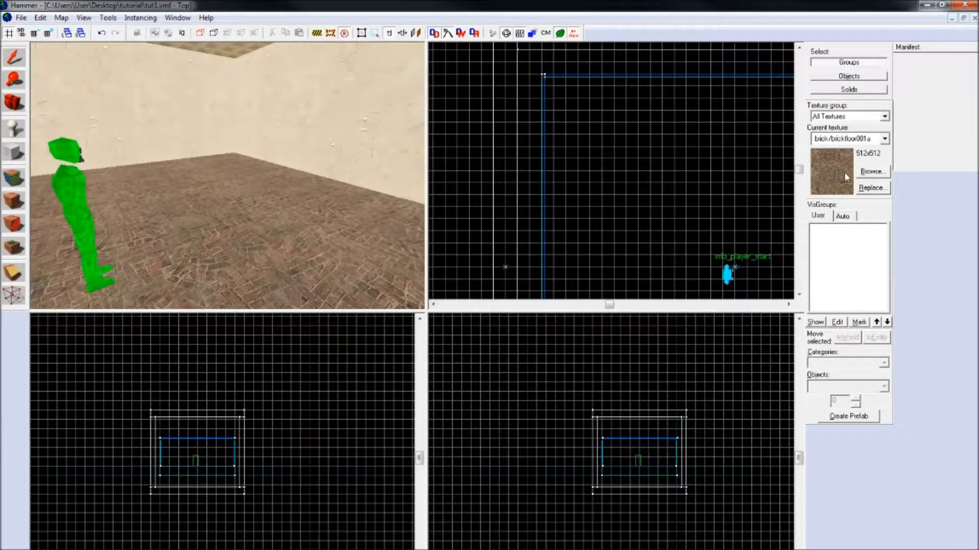
Step: Filter the textures by "wood" and choose wood/woodstair002c as the current texture
{"action": "left_click", "coordinate": [867, 172]}
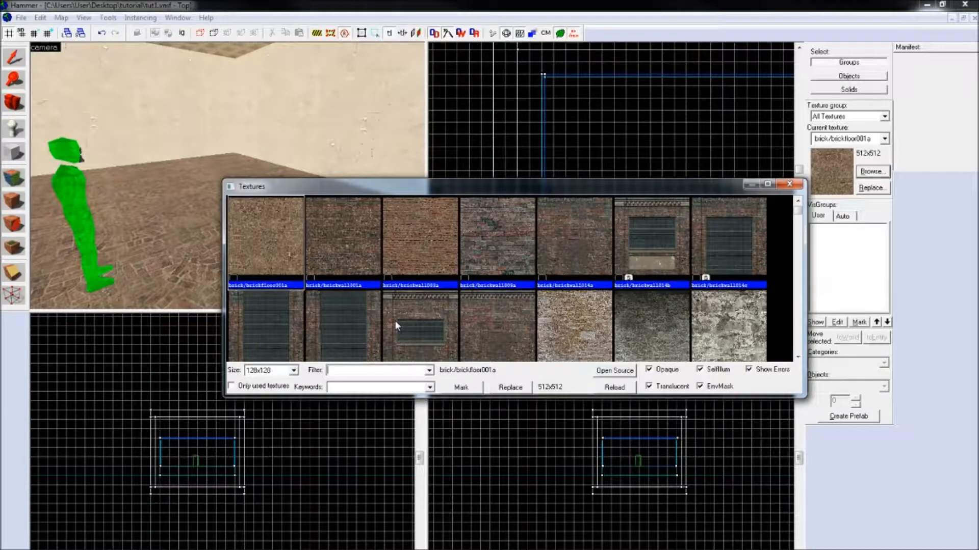
{"action": "type", "text": "wood"}
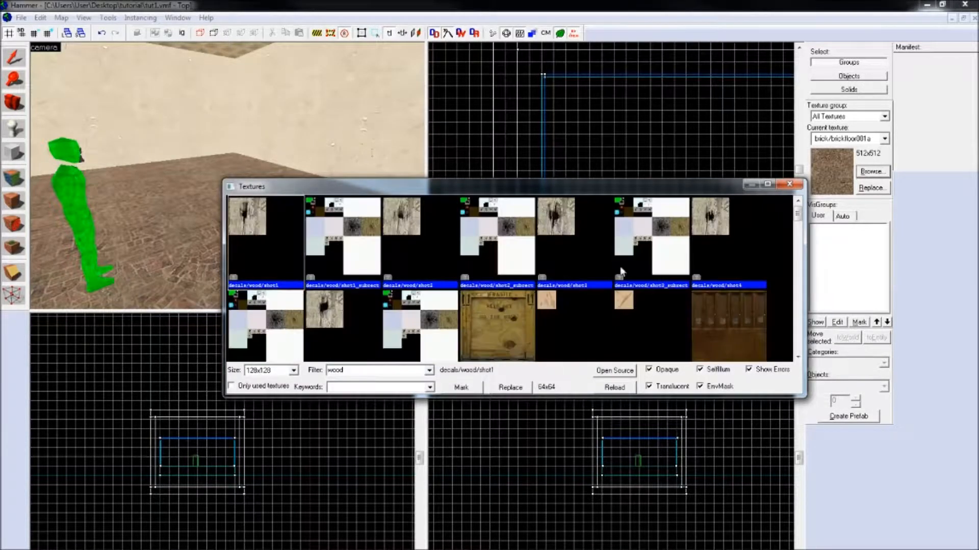
{"action": "left_click_drag", "start_coordinate": [798, 226], "coordinate": [788, 309]}
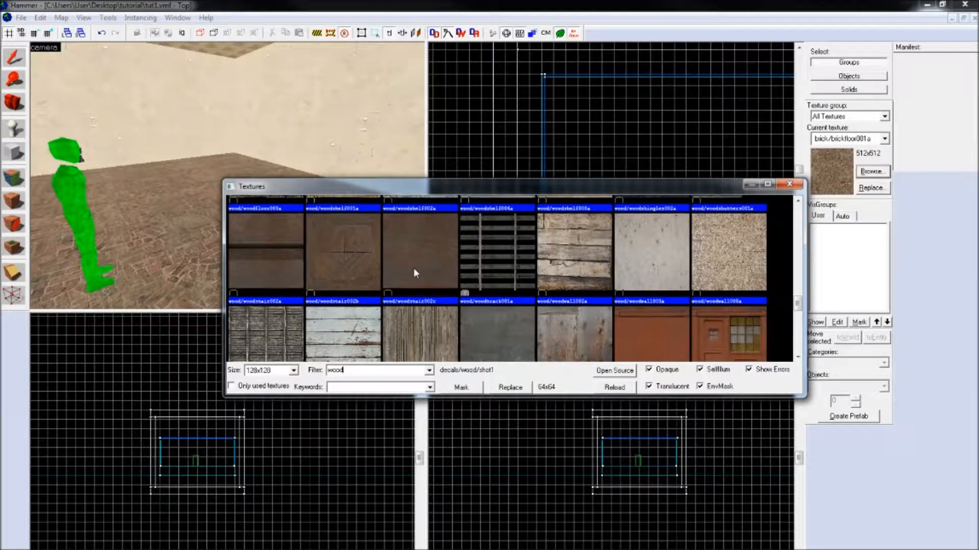
{"action": "double_click", "coordinate": [414, 269]}
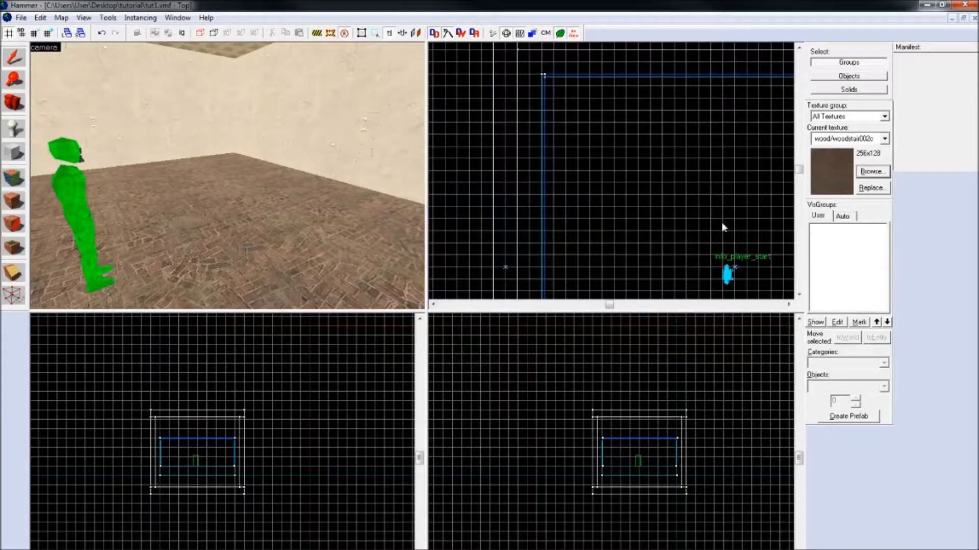
{"action": "key", "text": "Right"}
{"action": "key", "text": "Right"}
{"action": "key", "text": "Down"}
{"action": "scroll", "coordinate": [628, 222], "scroll_direction": "up", "scroll_amount": 5}
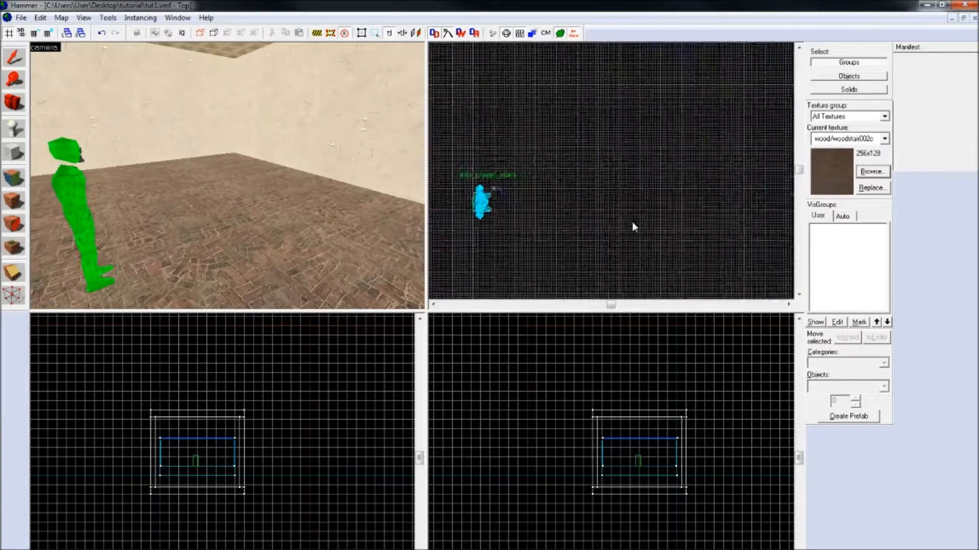
{"action": "key", "text": "Left"}
{"action": "left_click", "coordinate": [14, 152]}
{"action": "scroll", "coordinate": [529, 161], "scroll_direction": "up", "scroll_amount": 1}
{"action": "left_click_drag", "start_coordinate": [525, 91], "coordinate": [542, 273]}
{"action": "scroll", "coordinate": [646, 446], "scroll_direction": "up", "scroll_amount": 6}
{"action": "left_click_drag", "start_coordinate": [652, 426], "coordinate": [688, 437]}
{"action": "scroll", "coordinate": [646, 433], "scroll_direction": "up", "scroll_amount": 6}
{"action": "scroll", "coordinate": [658, 435], "scroll_direction": "up", "scroll_amount": 2}
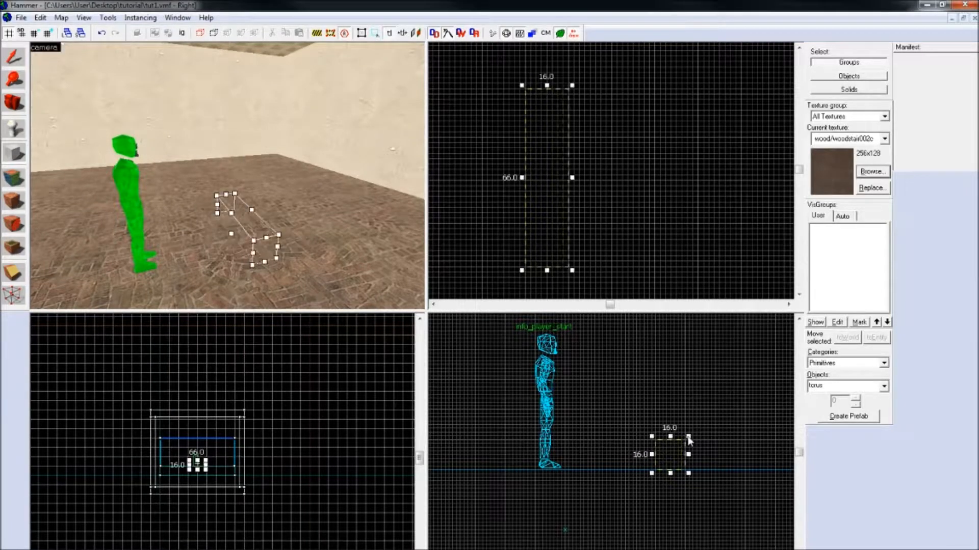
{"action": "key", "text": "Return"}
{"action": "left_click", "coordinate": [555, 407]}
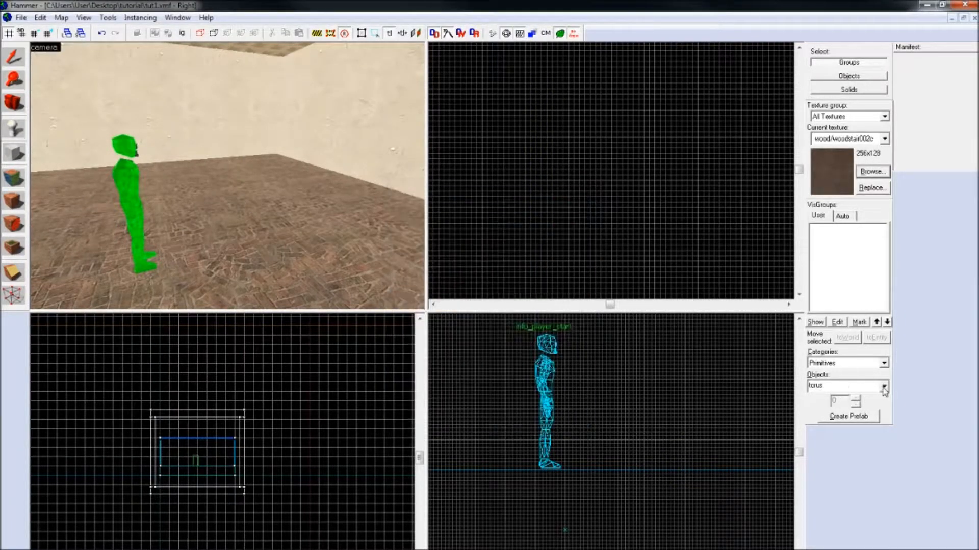
Step: Create a block primitive with a side profile of about 16 by 16 units, on the floor in front of the player start
{"action": "left_click", "coordinate": [884, 387]}
{"action": "left_click", "coordinate": [816, 408]}
{"action": "left_click_drag", "start_coordinate": [627, 438], "coordinate": [625, 471]}
{"action": "key", "text": "Return"}
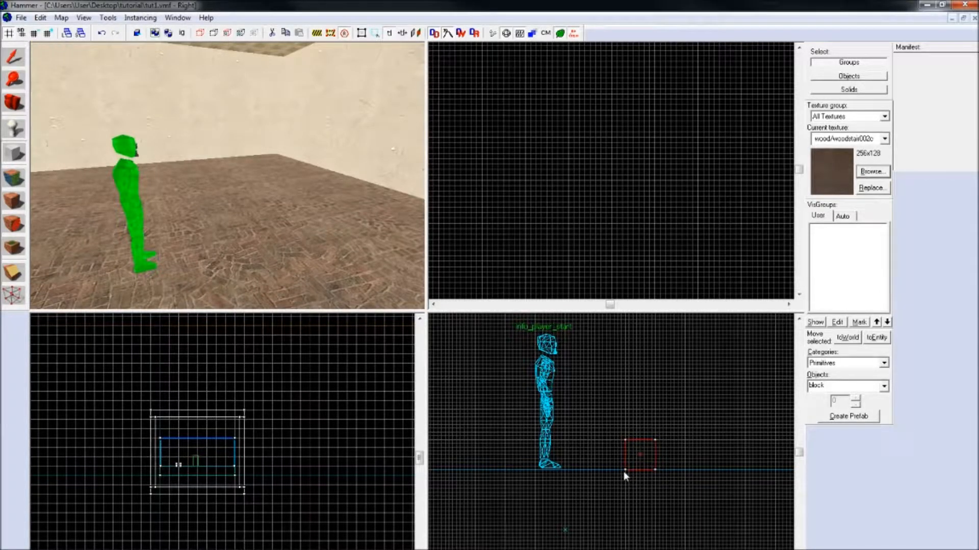
{"action": "key", "text": "z"}
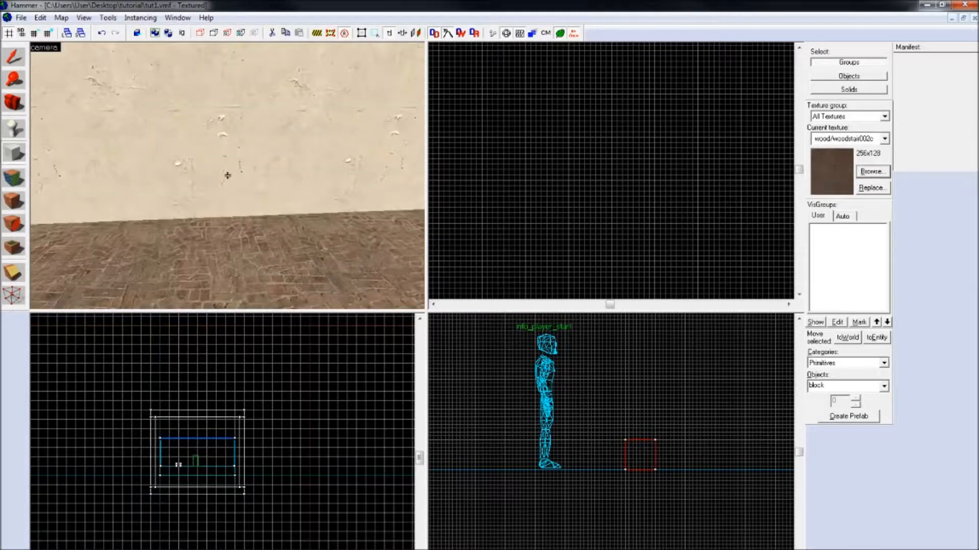
Step: Undo the last block and outline a new block about 16 units high on the floor in front of the player start
{"action": "key", "text": "ctrl+z"}
{"action": "key", "text": "z"}
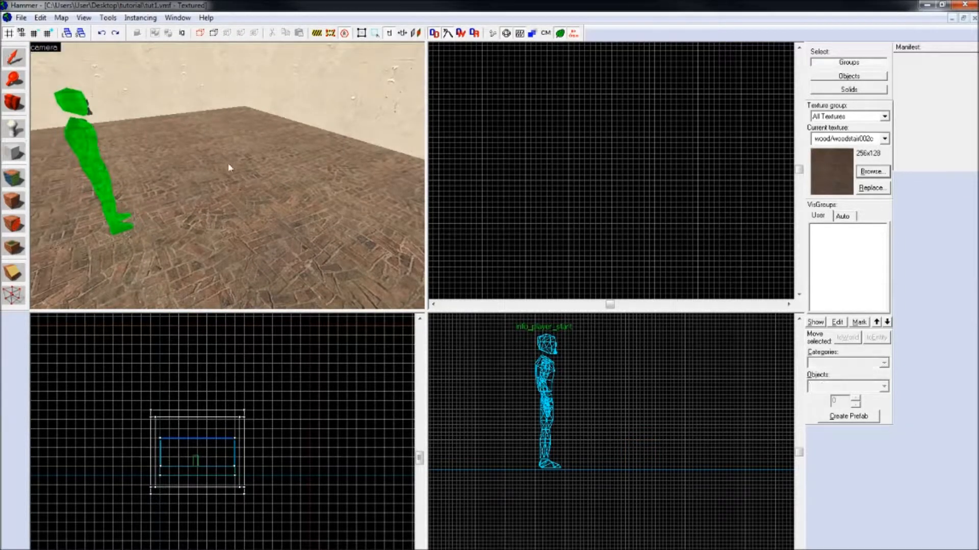
{"action": "key", "text": "ctrl+y"}
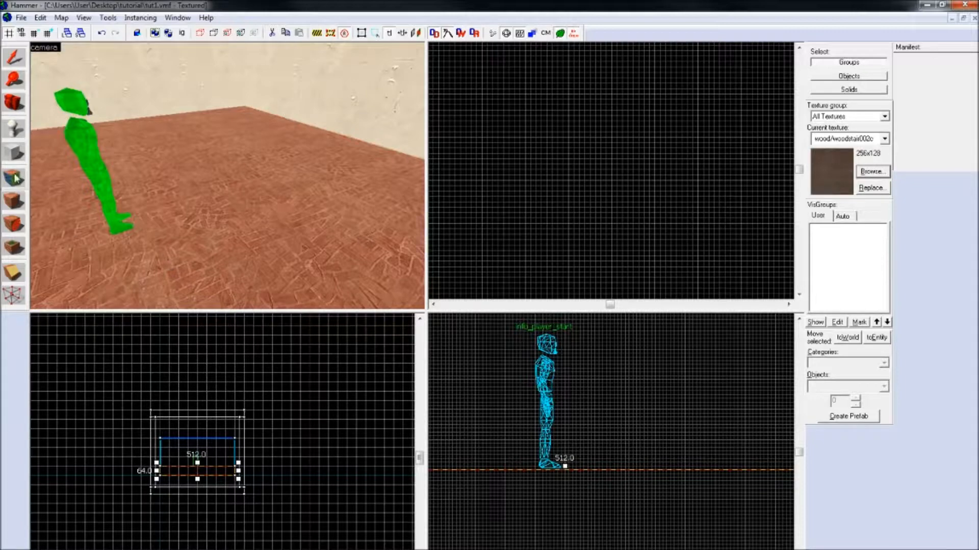
{"action": "key", "text": "shift+b"}
{"action": "scroll", "coordinate": [589, 419], "scroll_direction": "up", "scroll_amount": 2}
{"action": "left_click_drag", "start_coordinate": [589, 419], "coordinate": [637, 472]}
{"action": "left_click_drag", "start_coordinate": [580, 409], "coordinate": [594, 423]}
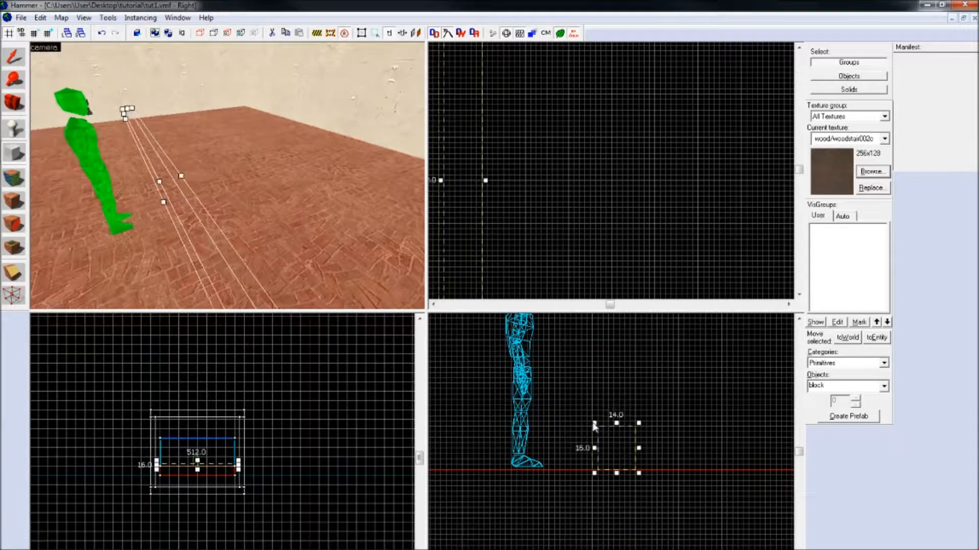
Step: Shorten the block outline to 80 units long, set its side profile to 16 by 16 units and create the block
{"action": "scroll", "coordinate": [509, 216], "scroll_direction": "up", "scroll_amount": 4}
{"action": "left_click_drag", "start_coordinate": [500, 75], "coordinate": [497, 192]}
{"action": "scroll", "coordinate": [501, 193], "scroll_direction": "up", "scroll_amount": 6}
{"action": "scroll", "coordinate": [512, 188], "scroll_direction": "down", "scroll_amount": 10}
{"action": "left_click_drag", "start_coordinate": [507, 236], "coordinate": [518, 194]}
{"action": "scroll", "coordinate": [506, 131], "scroll_direction": "up", "scroll_amount": 5}
{"action": "scroll", "coordinate": [518, 176], "scroll_direction": "up", "scroll_amount": 3}
{"action": "scroll", "coordinate": [518, 181], "scroll_direction": "up", "scroll_amount": 4}
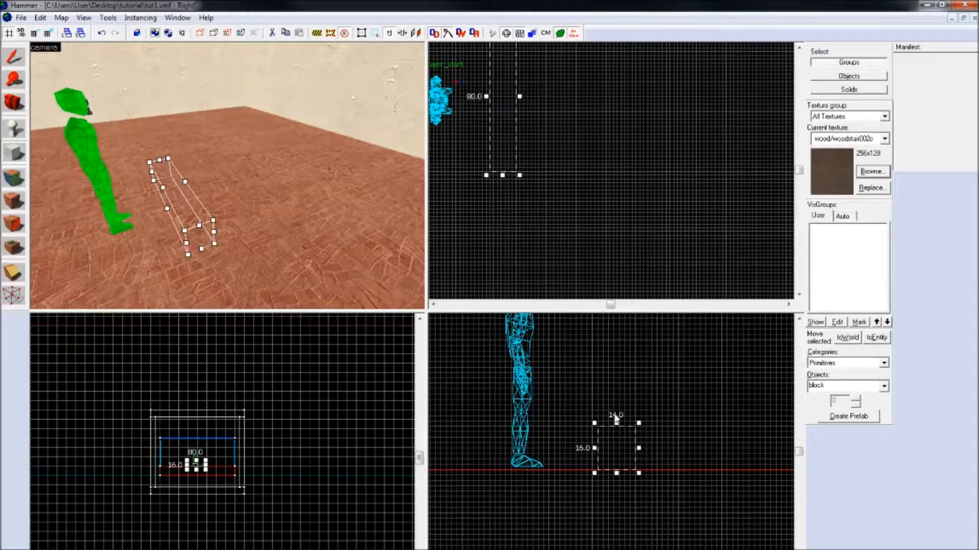
{"action": "left_click", "coordinate": [595, 448]}
{"action": "key", "text": "Return"}
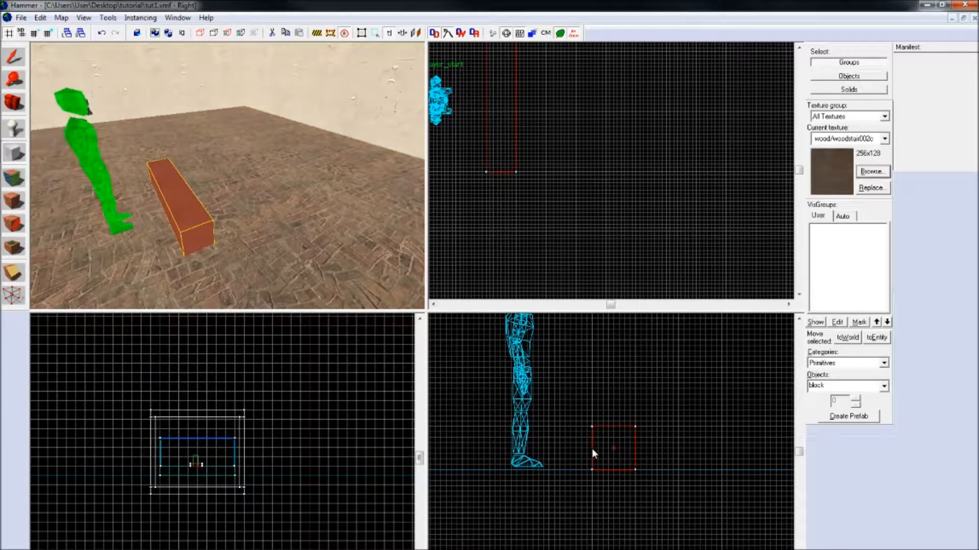
{"action": "left_click_drag", "start_coordinate": [632, 380], "coordinate": [682, 423]}
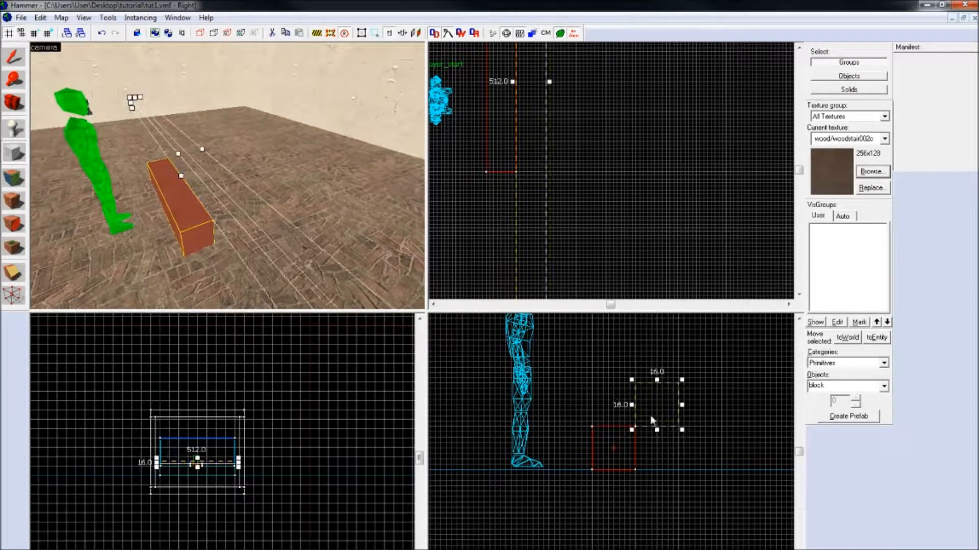
{"action": "left_click", "coordinate": [14, 60]}
{"action": "left_click", "coordinate": [638, 137]}
Step: Add six more 16 by 16 unit blocks rising diagonally from the first block to form a seven-step staircase
{"action": "left_click", "coordinate": [203, 233]}
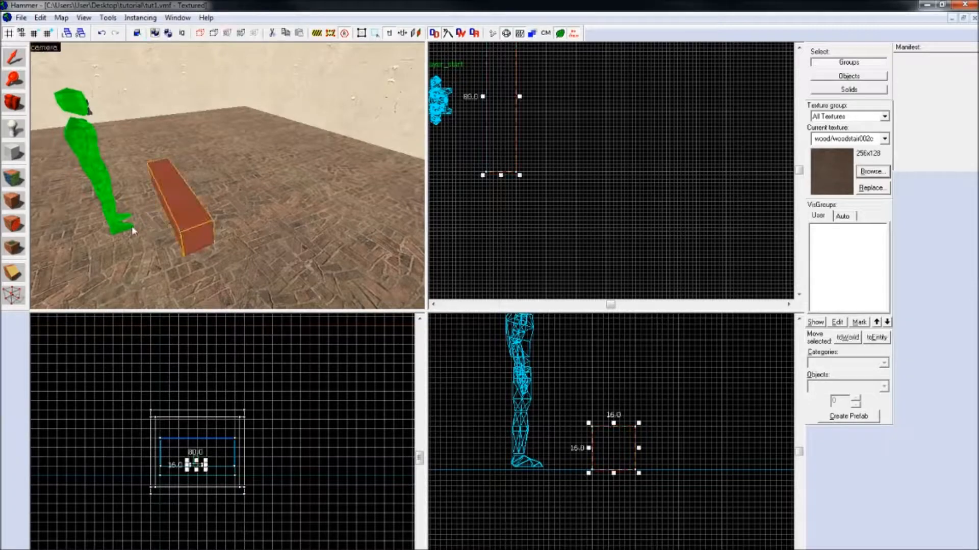
{"action": "left_click", "coordinate": [15, 153]}
{"action": "left_click_drag", "start_coordinate": [721, 373], "coordinate": [632, 427]}
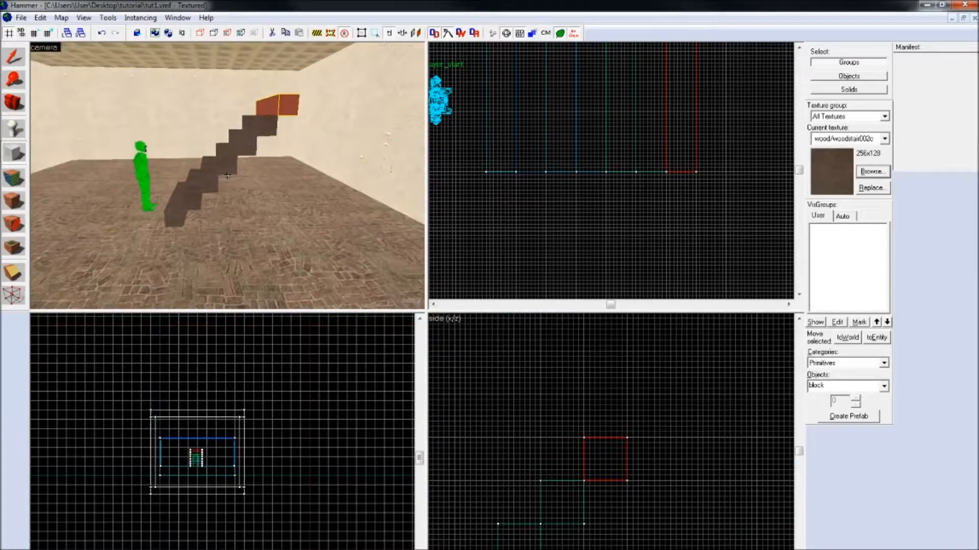
{"action": "key", "text": "w"}
{"action": "key", "text": "s"}
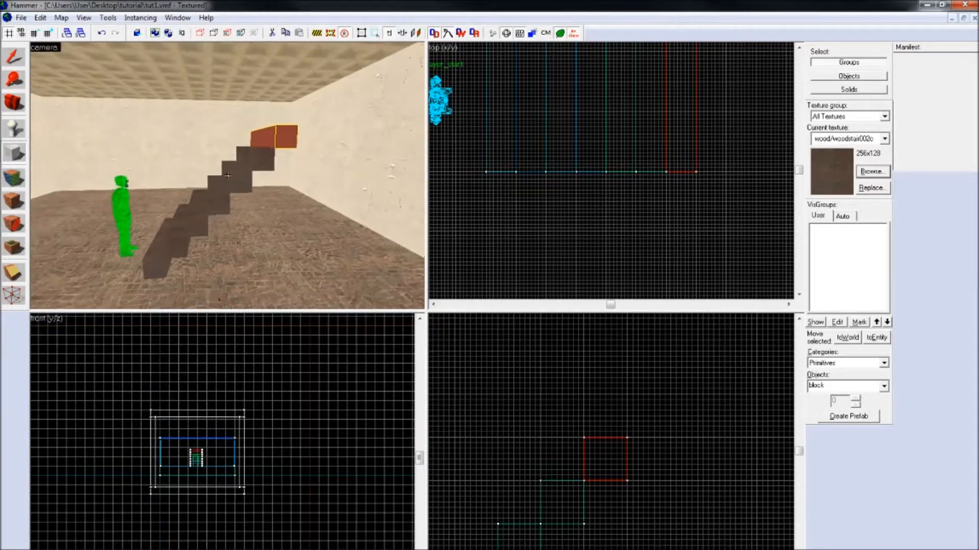
Step: Filter the textures by "plaster" and choose plaster/plasterceiling007a as the current texture
{"action": "left_click", "coordinate": [872, 171]}
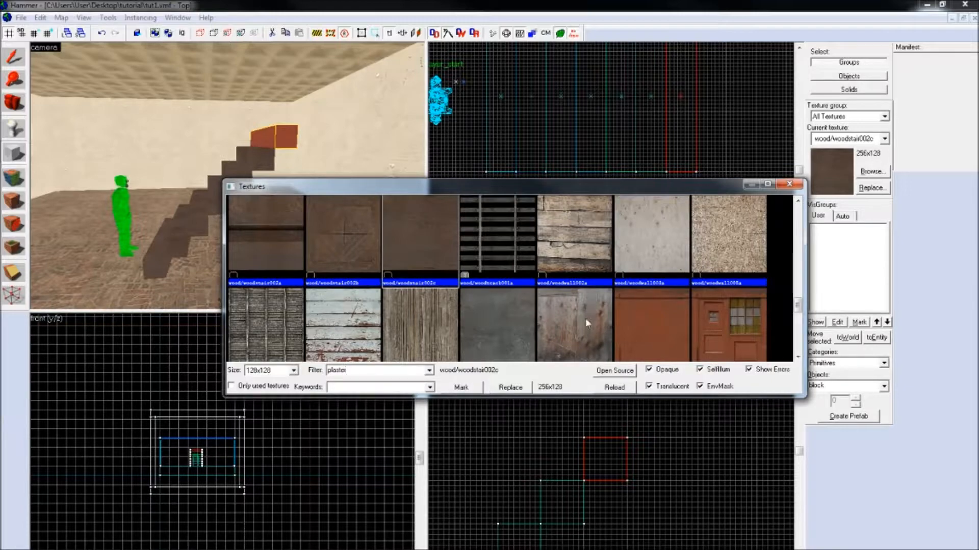
{"action": "left_click_drag", "start_coordinate": [797, 213], "coordinate": [798, 238]}
{"action": "left_click", "coordinate": [361, 272]}
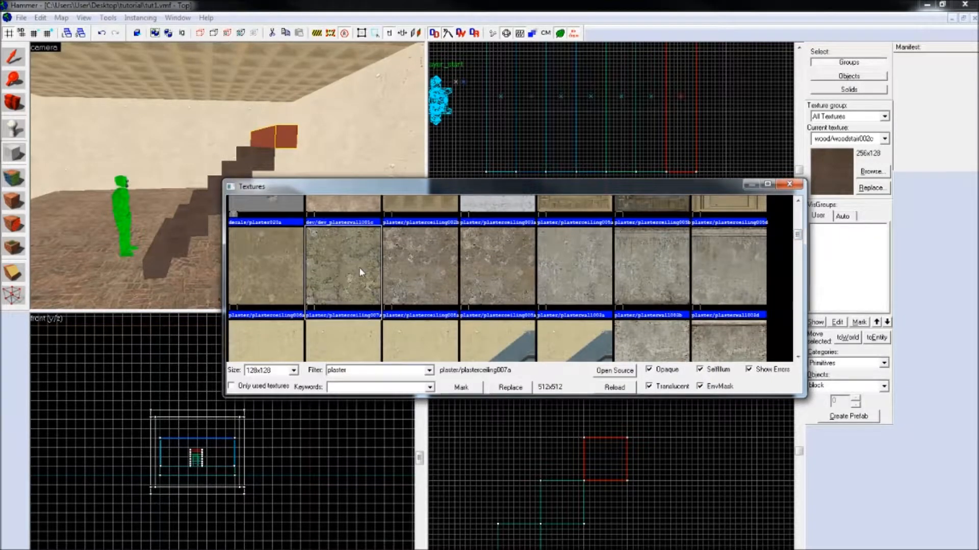
{"action": "double_click", "coordinate": [357, 267]}
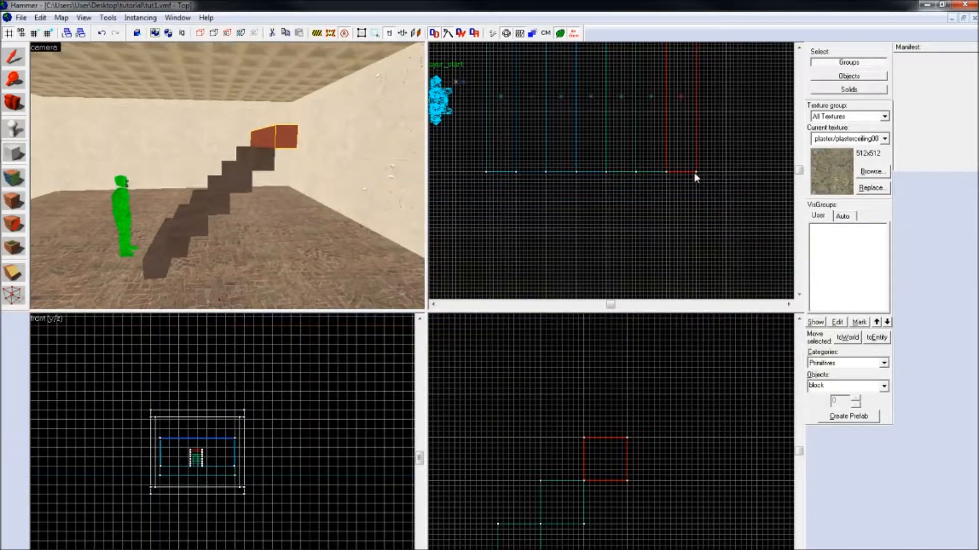
Step: Create a plaster block 112 units long, 80 units wide and 112 units high that encloses the whole staircase
{"action": "left_click_drag", "start_coordinate": [696, 175], "coordinate": [486, 88]}
{"action": "scroll", "coordinate": [555, 482], "scroll_direction": "down", "scroll_amount": 3}
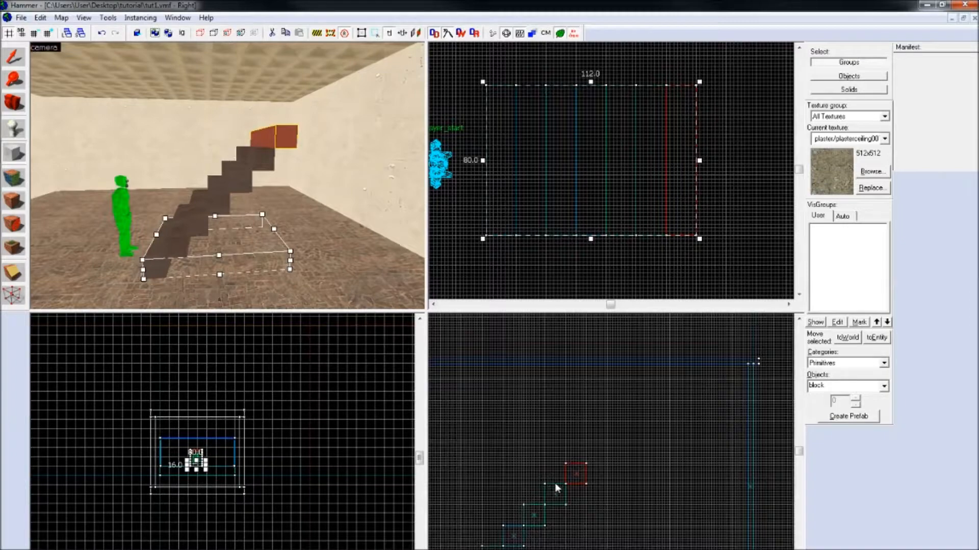
{"action": "scroll", "coordinate": [616, 489], "scroll_direction": "up", "scroll_amount": 4}
{"action": "left_click_drag", "start_coordinate": [636, 435], "coordinate": [719, 360]}
{"action": "scroll", "coordinate": [702, 377], "scroll_direction": "up", "scroll_amount": 5}
{"action": "scroll", "coordinate": [709, 377], "scroll_direction": "down", "scroll_amount": 4}
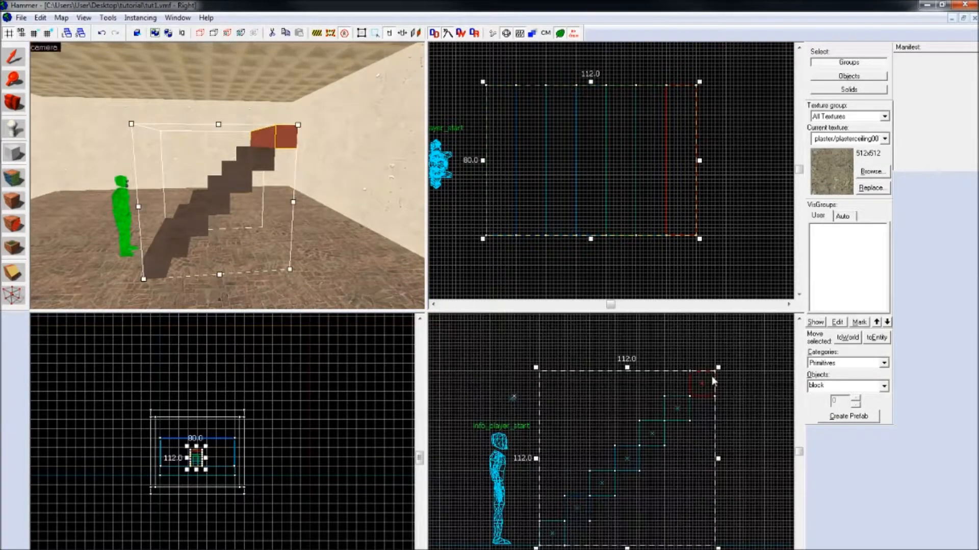
{"action": "scroll", "coordinate": [699, 391], "scroll_direction": "up", "scroll_amount": 1}
{"action": "scroll", "coordinate": [697, 399], "scroll_direction": "up", "scroll_amount": 1}
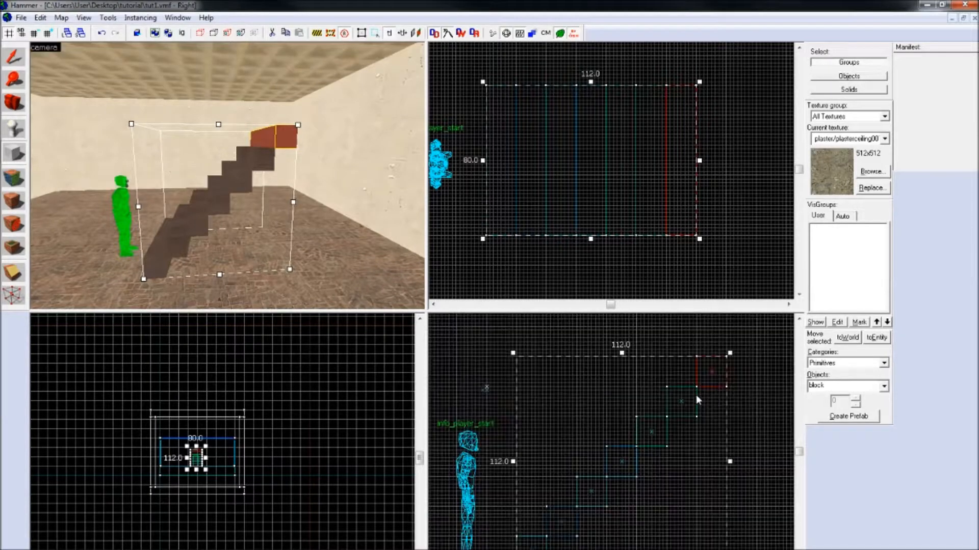
{"action": "key", "text": "Return"}
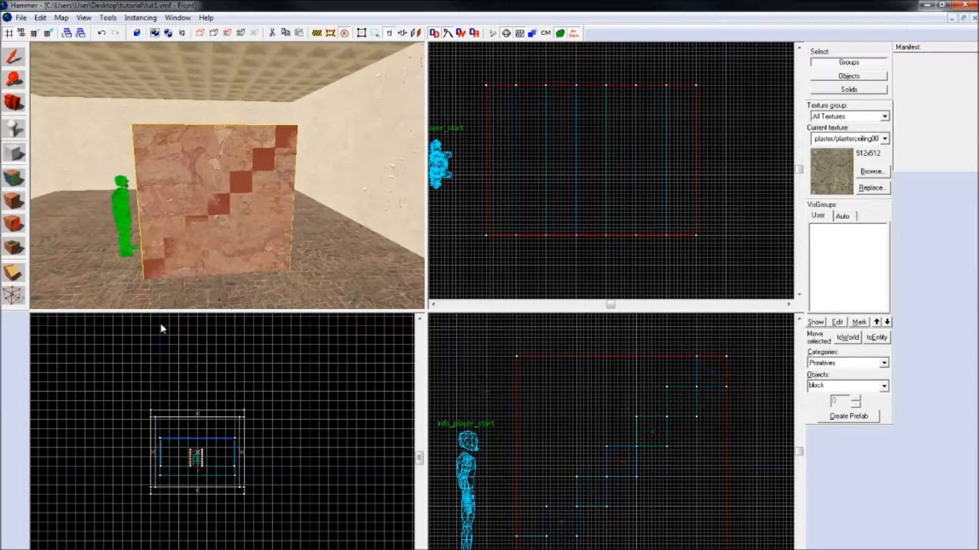
Step: Clip the plaster block diagonally along the staircase slope, keeping the lower half as a support beneath the steps
{"action": "left_click_drag", "start_coordinate": [725, 357], "coordinate": [518, 549]}
{"action": "key", "text": "Return"}
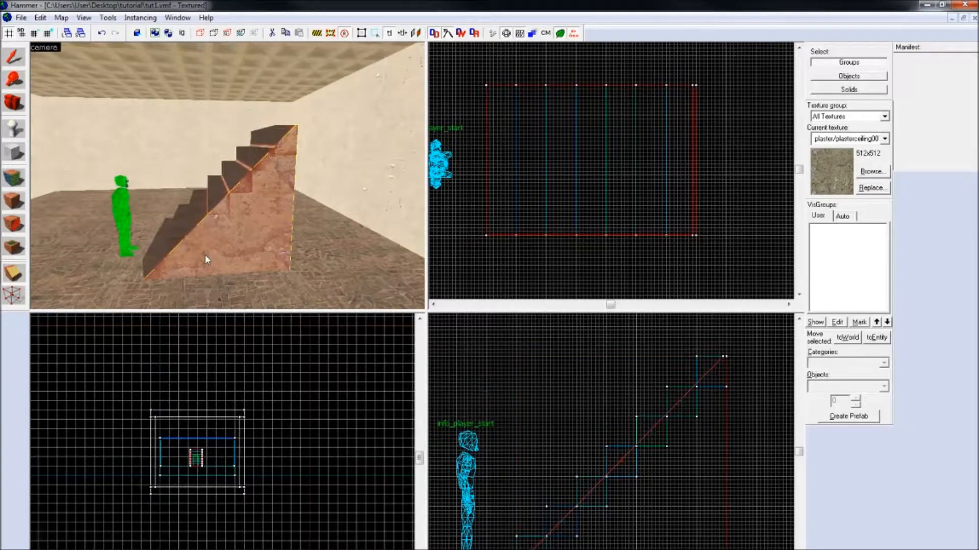
{"action": "key", "text": "z"}
{"action": "key", "text": "w"}
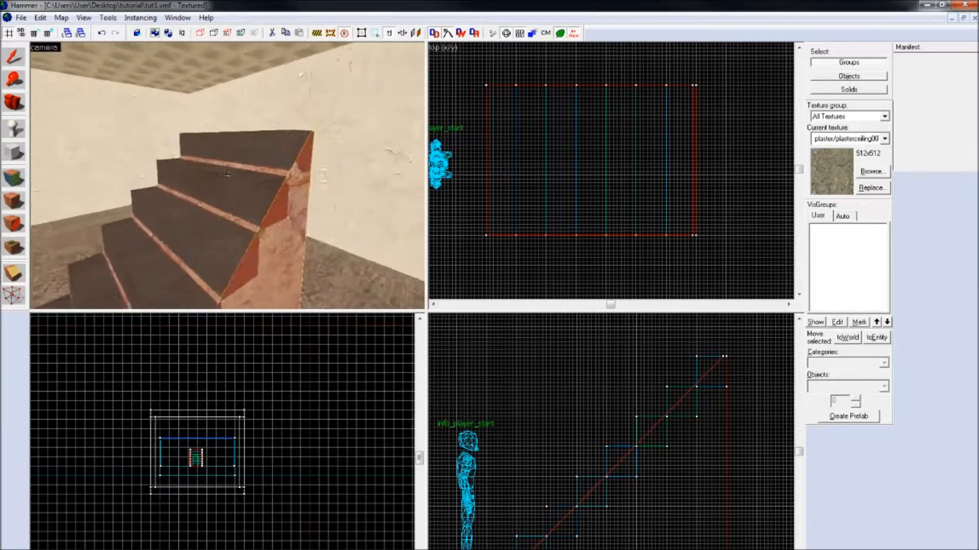
{"action": "key", "text": "w"}
{"action": "key", "text": "s"}
{"action": "key", "text": "d"}
{"action": "key", "text": "w"}
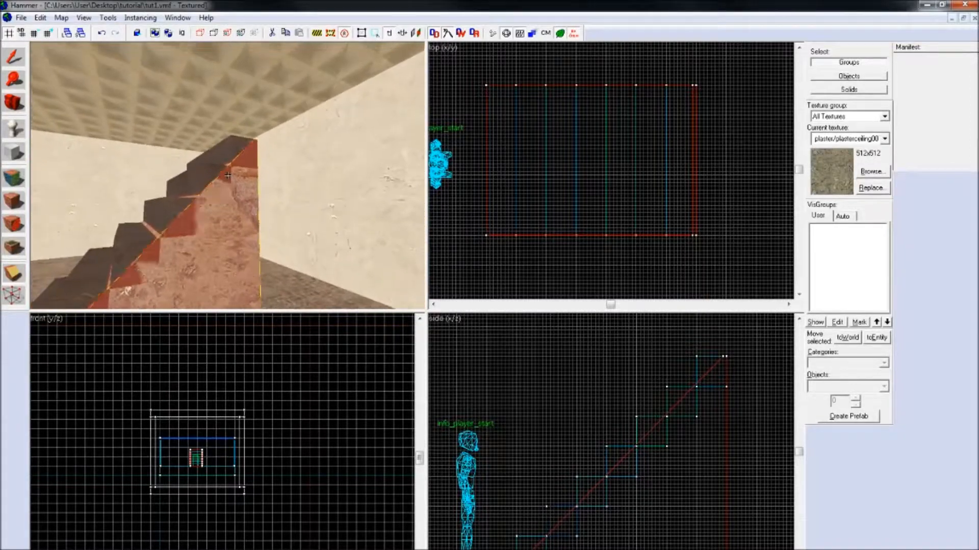
{"action": "key", "text": "s"}
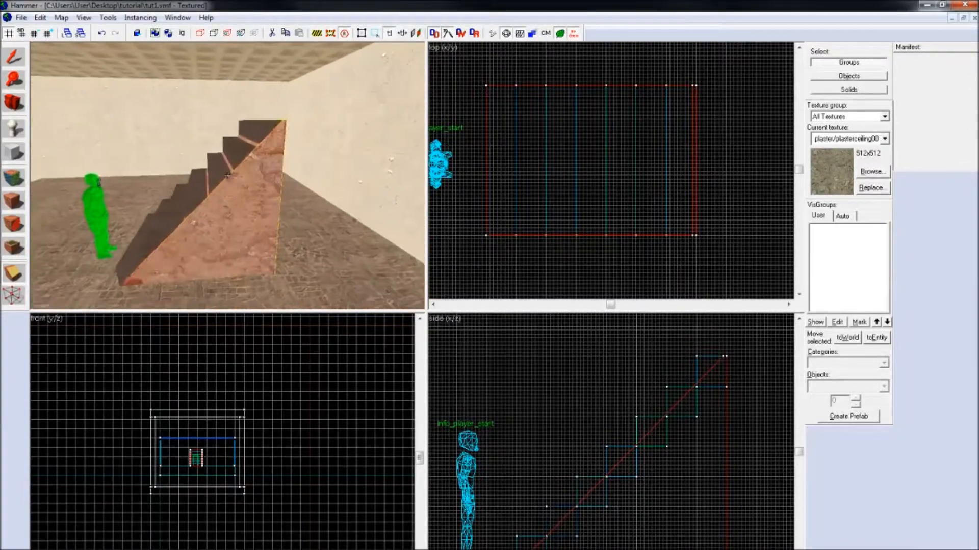
Step: Clear the selection and select all seven wooden stair blocks together
{"action": "left_click", "coordinate": [16, 59]}
{"action": "key", "text": "Escape"}
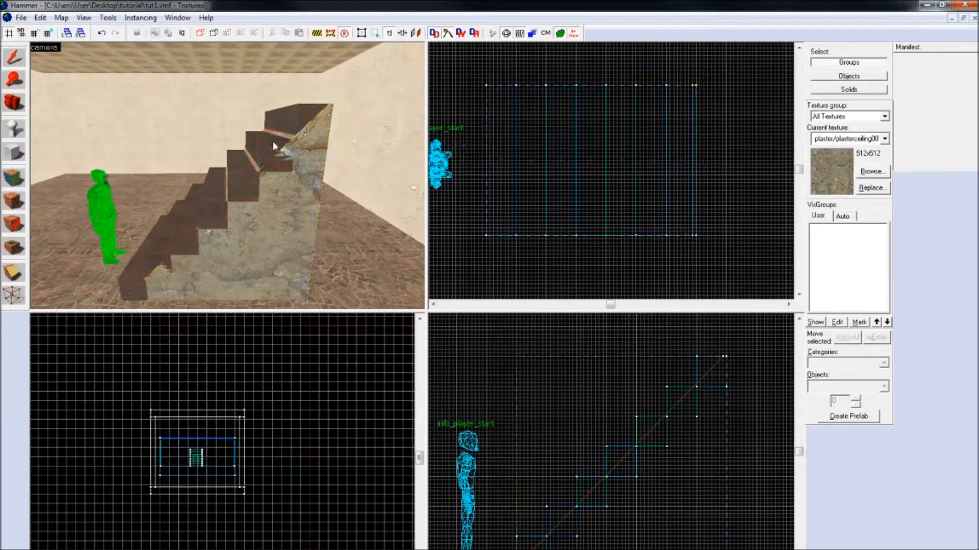
{"action": "left_click", "coordinate": [291, 120]}
{"action": "key", "text": "z"}
{"action": "left_click", "coordinate": [227, 175], "text": "ctrl"}
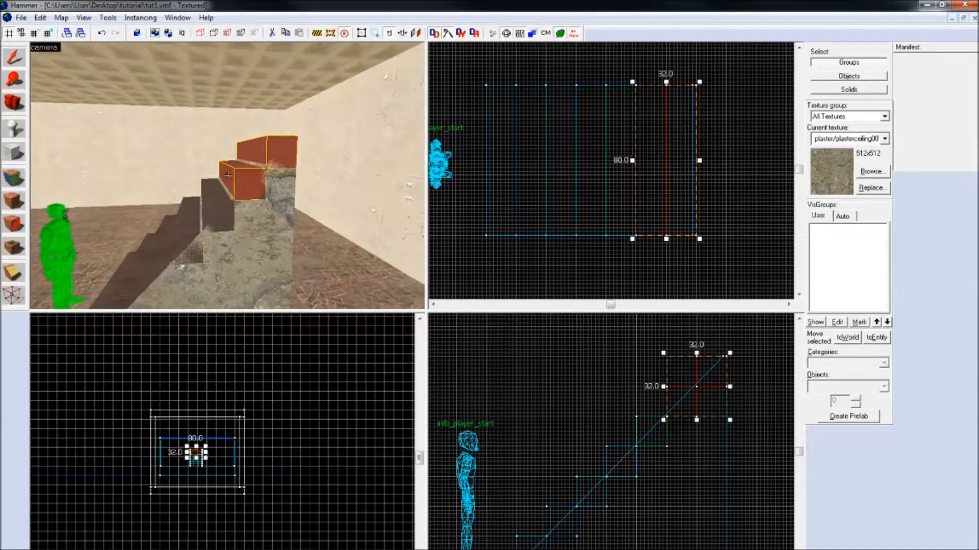
{"action": "left_click", "coordinate": [227, 175], "text": "ctrl"}
{"action": "left_click", "coordinate": [227, 175], "text": "ctrl"}
{"action": "left_click", "coordinate": [227, 175], "text": "ctrl"}
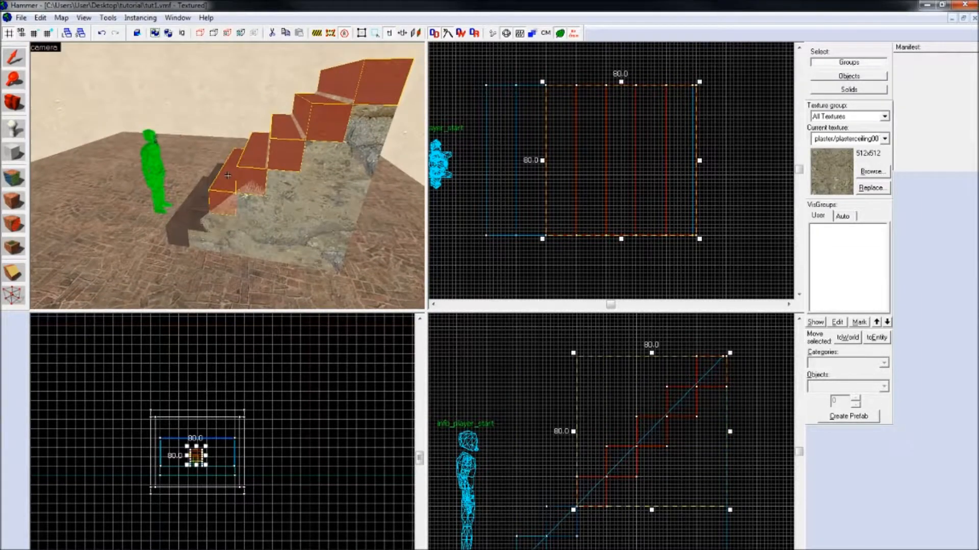
{"action": "left_click", "coordinate": [228, 175], "text": "ctrl"}
{"action": "left_click", "coordinate": [227, 175], "text": "ctrl"}
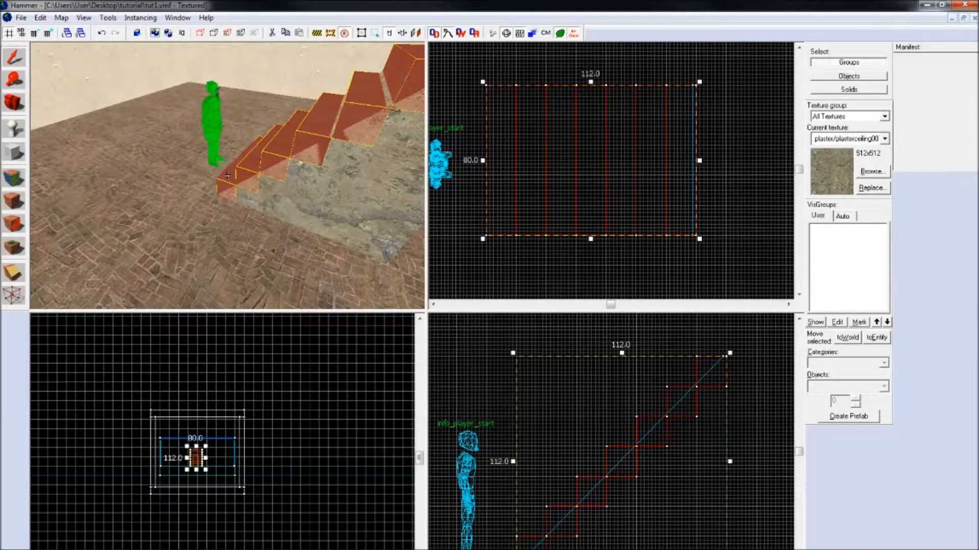
Step: Clip the selected stair blocks diagonally along the slope, keeping only their upper parts, and clear the selection
{"action": "left_click", "coordinate": [21, 271]}
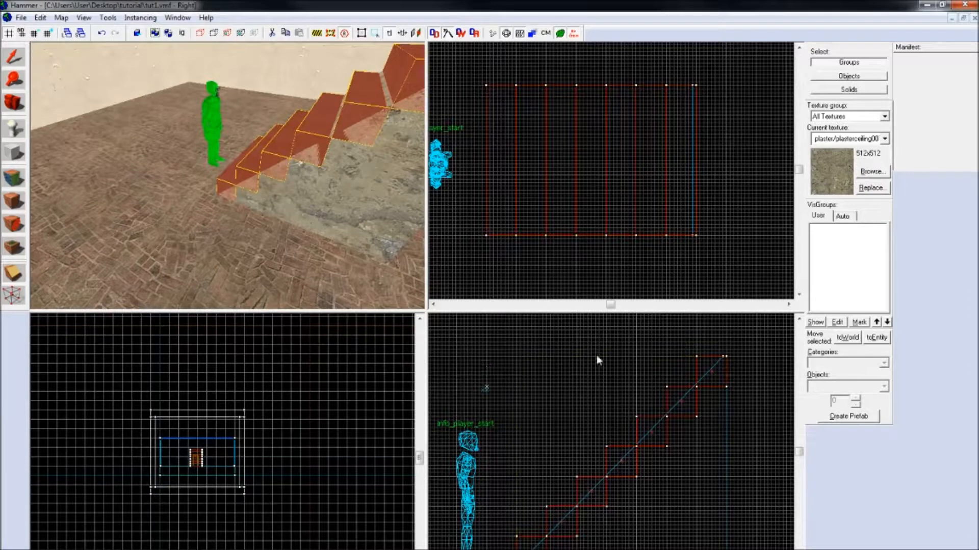
{"action": "left_click_drag", "start_coordinate": [718, 357], "coordinate": [533, 549]}
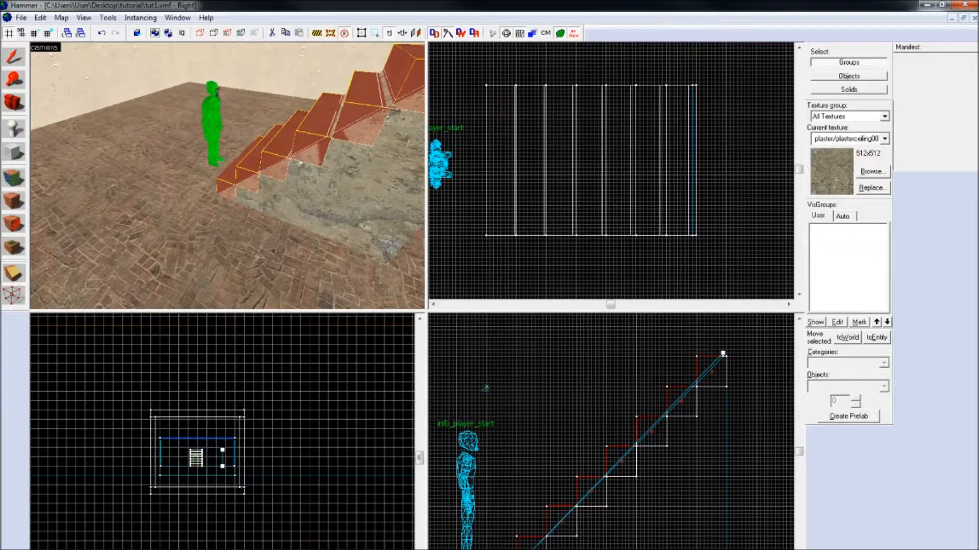
{"action": "left_click", "coordinate": [19, 275]}
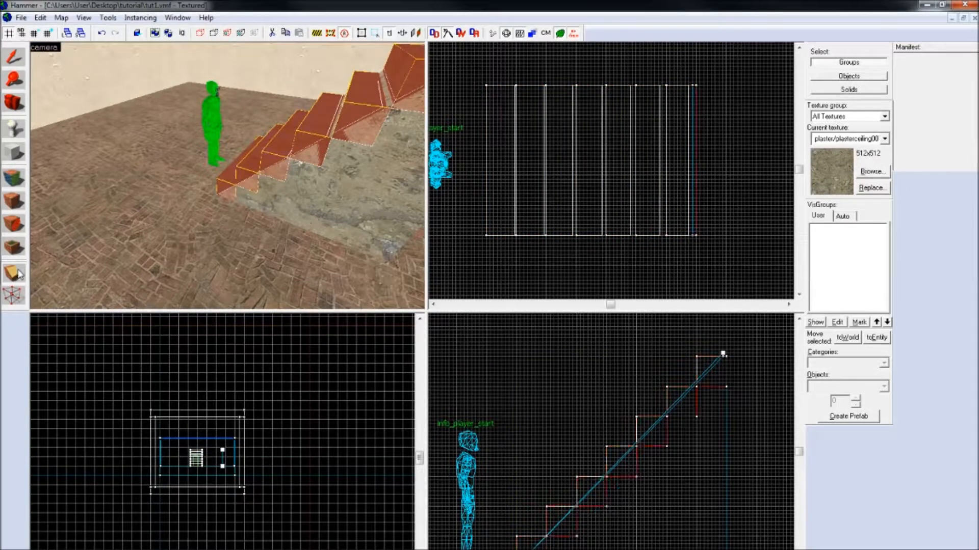
{"action": "left_click", "coordinate": [20, 276]}
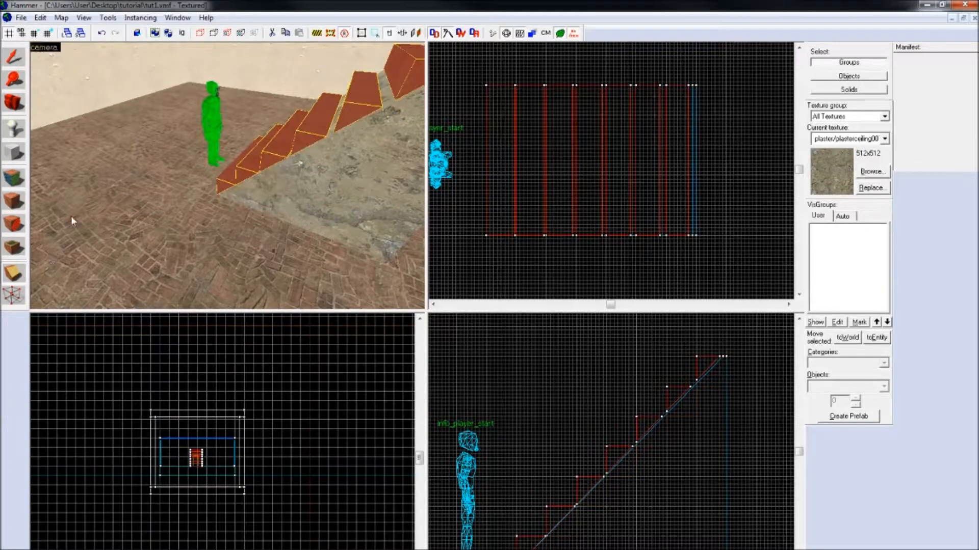
{"action": "left_click", "coordinate": [14, 62]}
{"action": "left_click", "coordinate": [547, 261]}
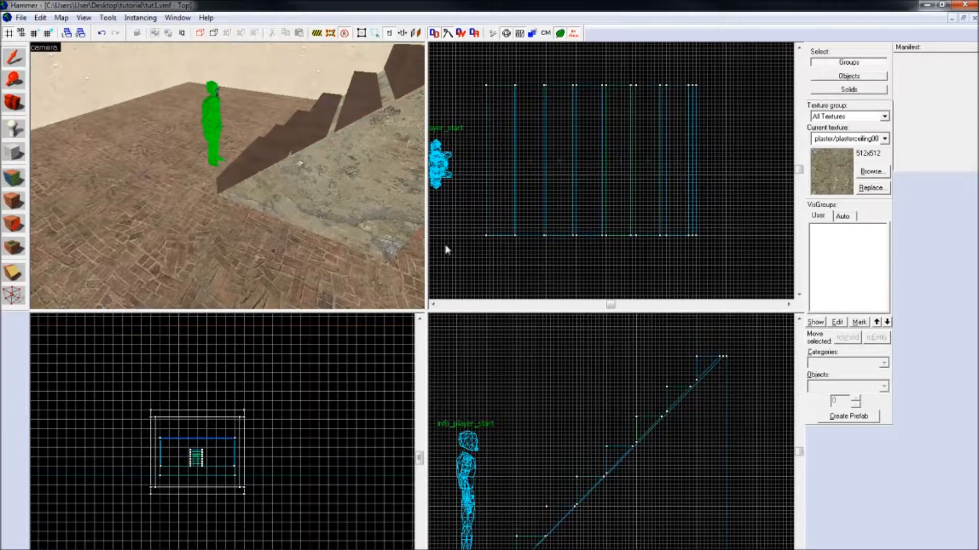
Step: Examine the clipped steps and the plaster support from several sides in the camera view
{"action": "key", "text": "z"}
{"action": "key", "text": "a"}
{"action": "key", "text": "w"}
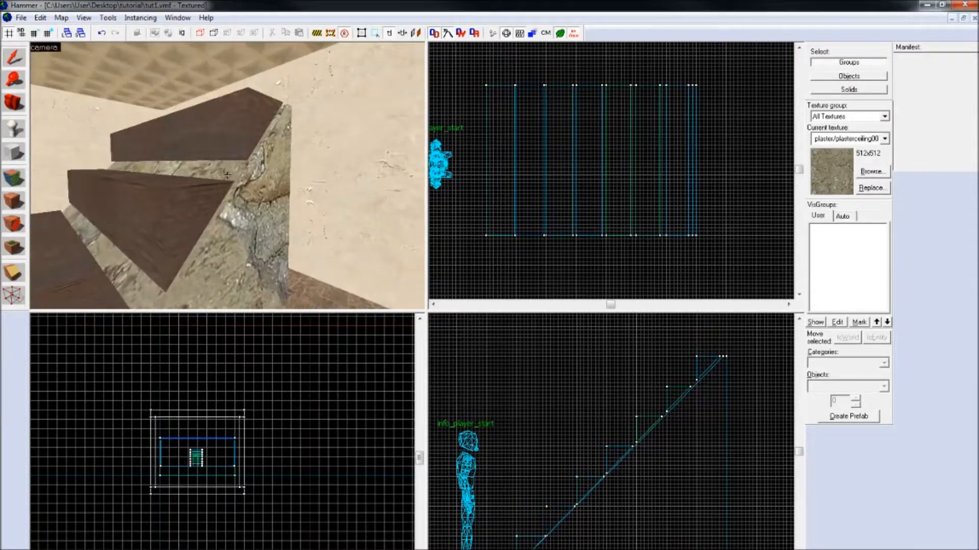
{"action": "key", "text": "a"}
{"action": "key", "text": "s"}
{"action": "key", "text": "d"}
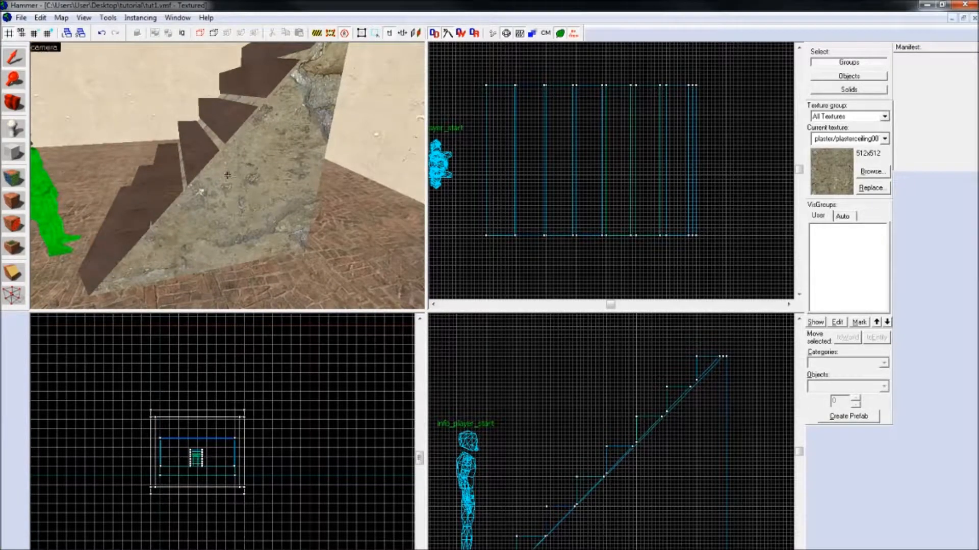
{"action": "key", "text": "a"}
{"action": "key", "text": "w"}
{"action": "key", "text": "s"}
{"action": "key", "text": "d"}
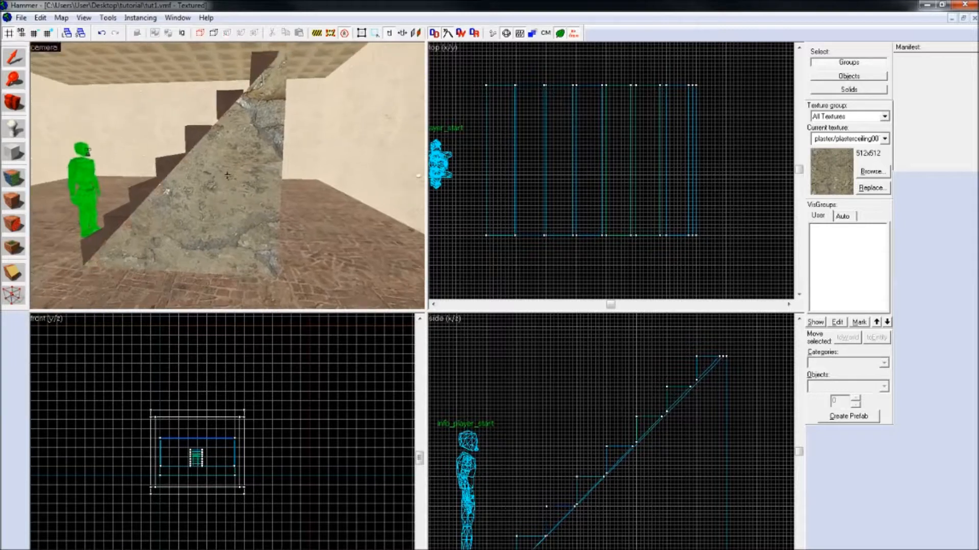
Step: Try a clip line across the plaster support perpendicular to its slope, cycling through the options for which side is kept
{"action": "left_click", "coordinate": [227, 175]}
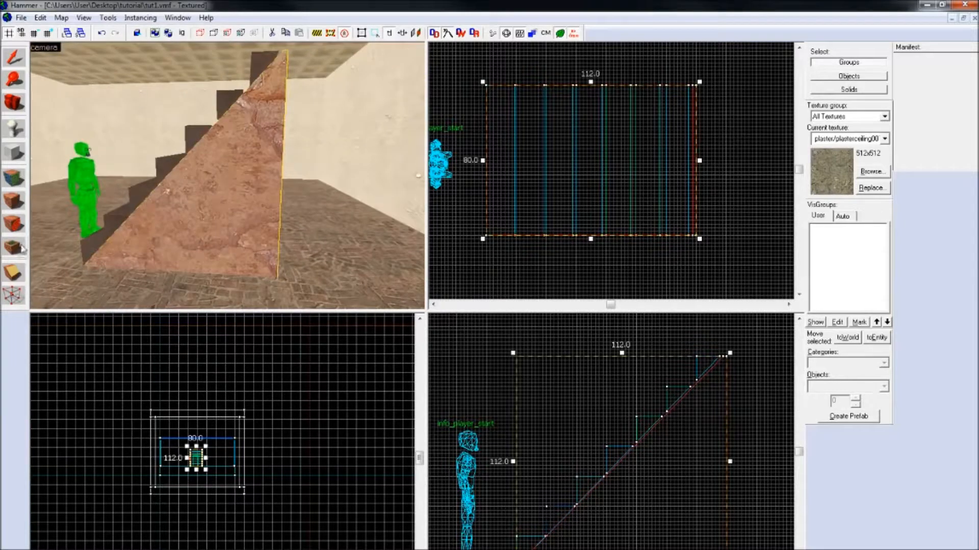
{"action": "left_click", "coordinate": [19, 275]}
{"action": "mouse_move", "coordinate": [629, 450]}
{"action": "left_mouse_down"}
{"action": "mouse_move", "coordinate": [702, 549]}
{"action": "mouse_move", "coordinate": [726, 549]}
{"action": "left_mouse_up"}
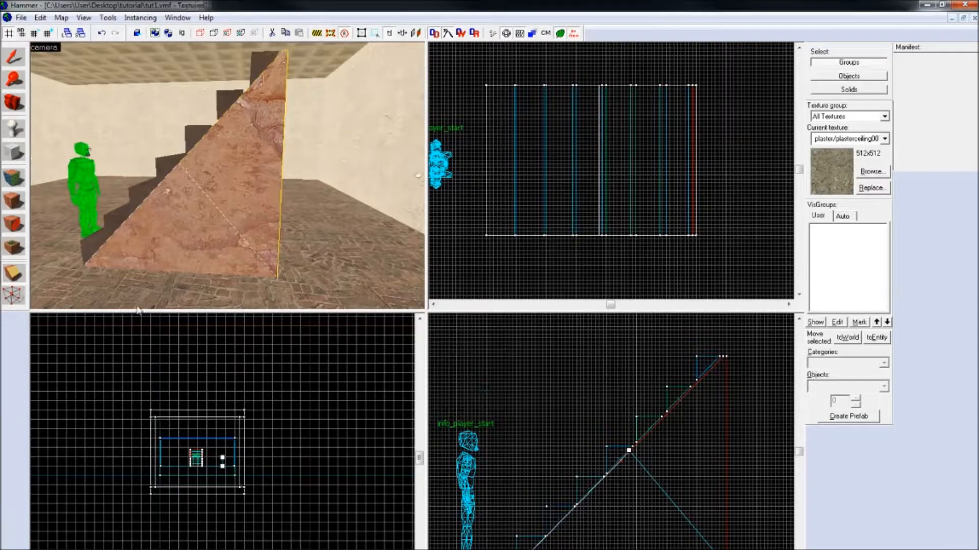
{"action": "left_click", "coordinate": [14, 276]}
{"action": "left_click", "coordinate": [14, 276]}
{"action": "left_click", "coordinate": [14, 276]}
{"action": "left_click", "coordinate": [12, 274]}
{"action": "left_click", "coordinate": [13, 276]}
{"action": "left_click", "coordinate": [12, 276]}
{"action": "left_click", "coordinate": [12, 275]}
{"action": "left_click", "coordinate": [12, 276]}
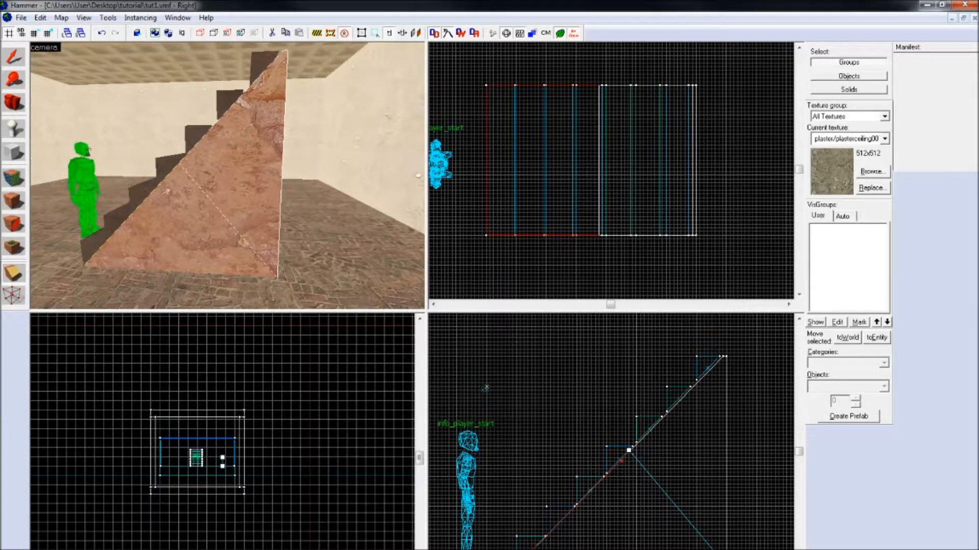
{"action": "key", "text": "Return"}
{"action": "key", "text": "Escape"}
Step: Examine the staircase and its plaster support from several sides, along with the empty corner of the room, in the camera view
{"action": "key", "text": "z"}
{"action": "key", "text": "w"}
{"action": "key", "text": "s"}
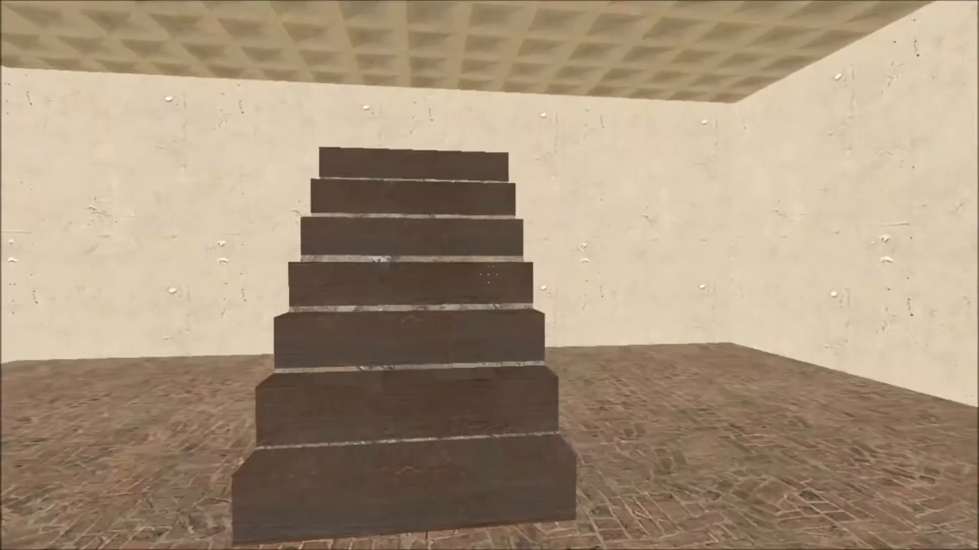
{"action": "key", "text": "d"}
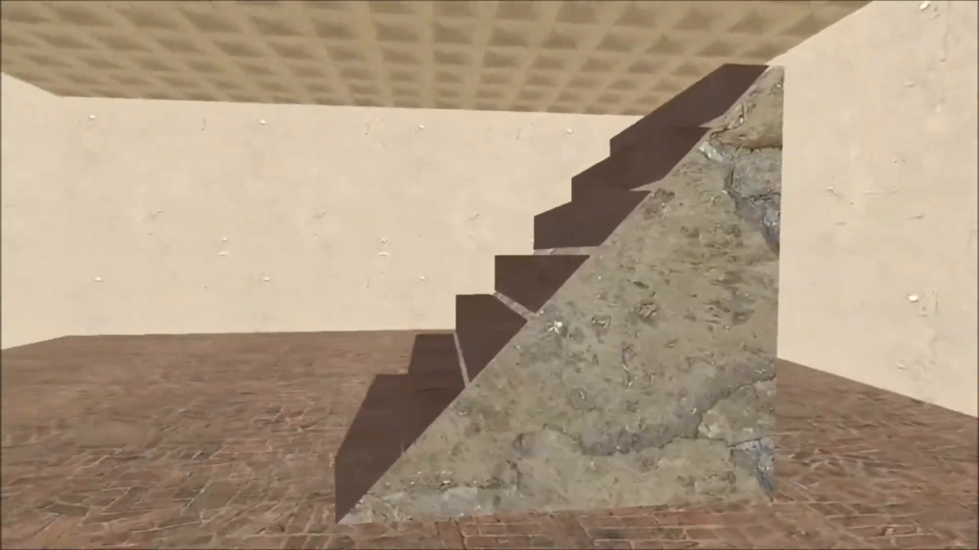
{"action": "key", "text": "a"}
{"action": "key", "text": "w"}
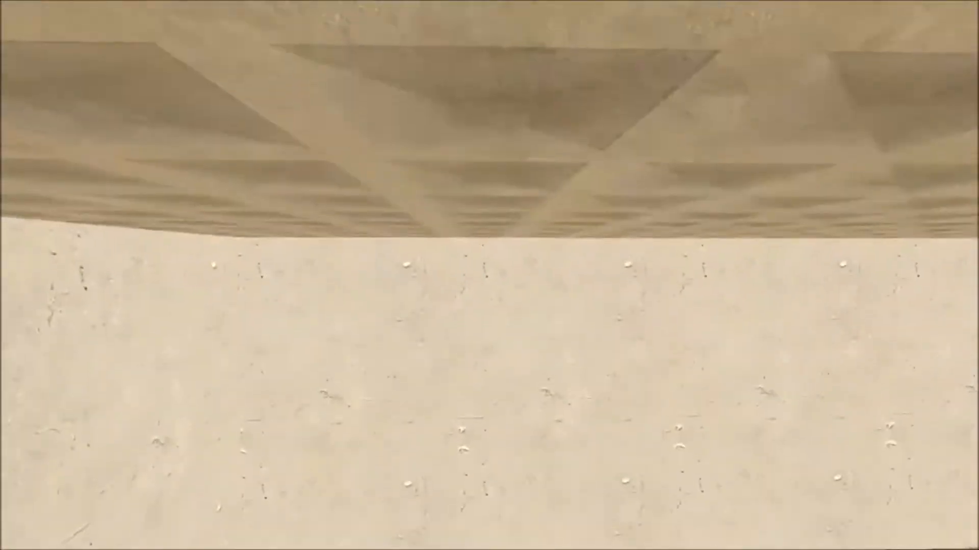
{"action": "key", "text": "w"}
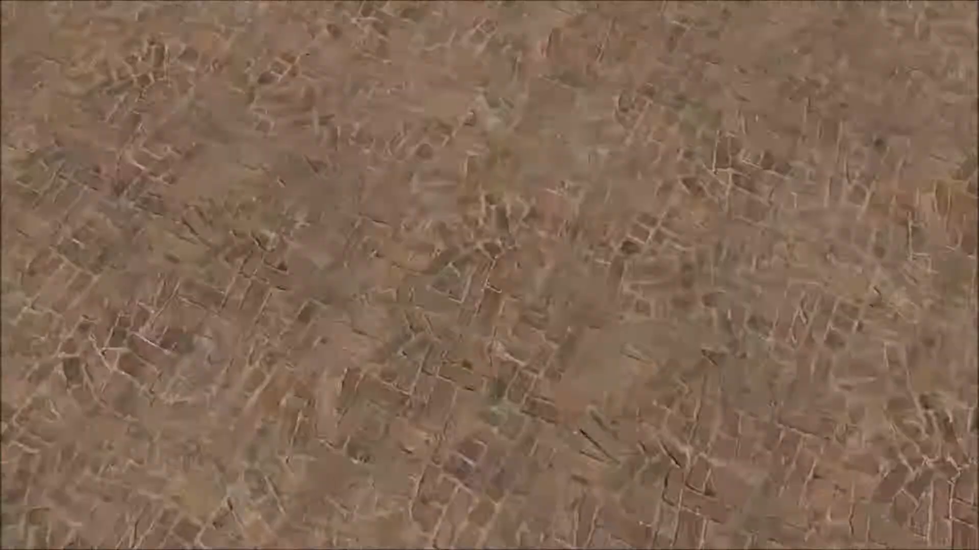
{"action": "key", "text": "w"}
{"action": "key", "text": "w"}
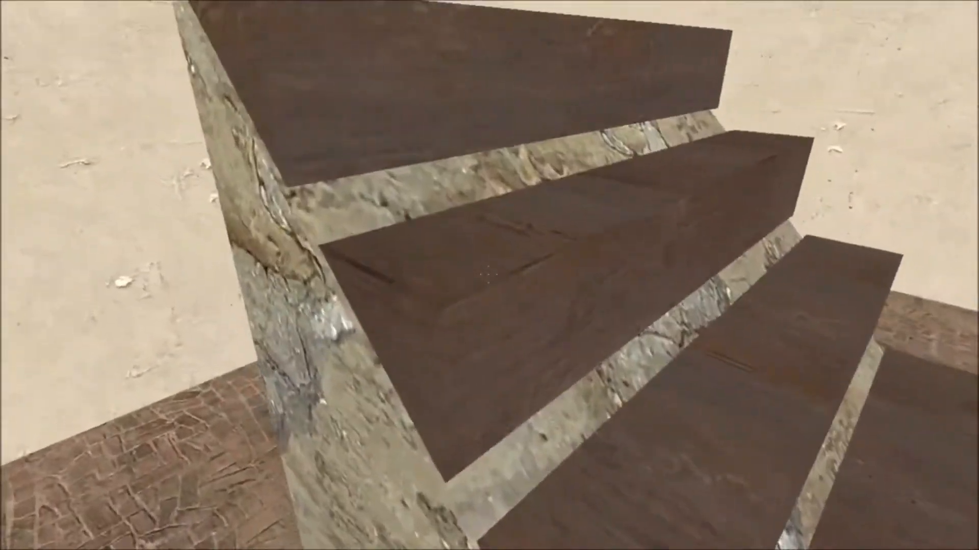
{"action": "key", "text": "w"}
{"action": "key", "text": "w"}
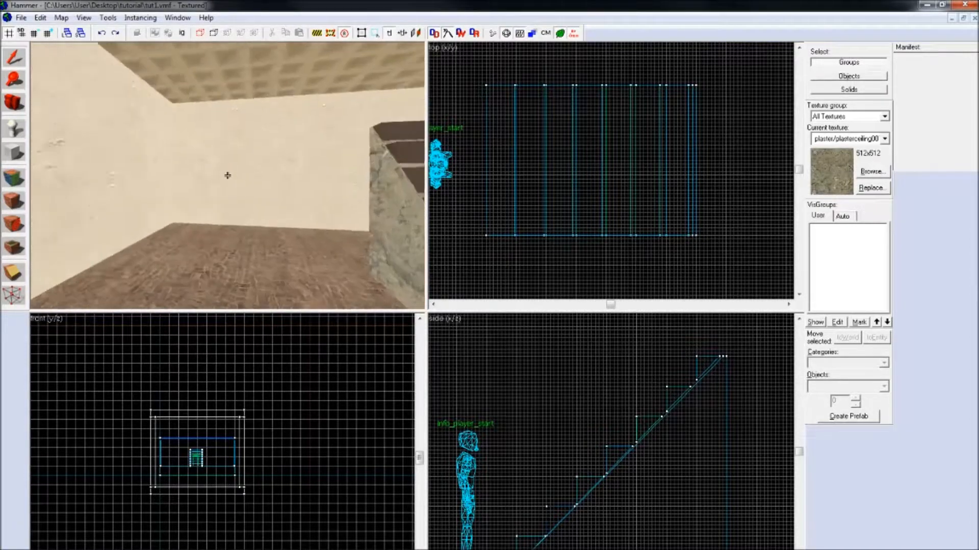
{"action": "key", "text": "w"}
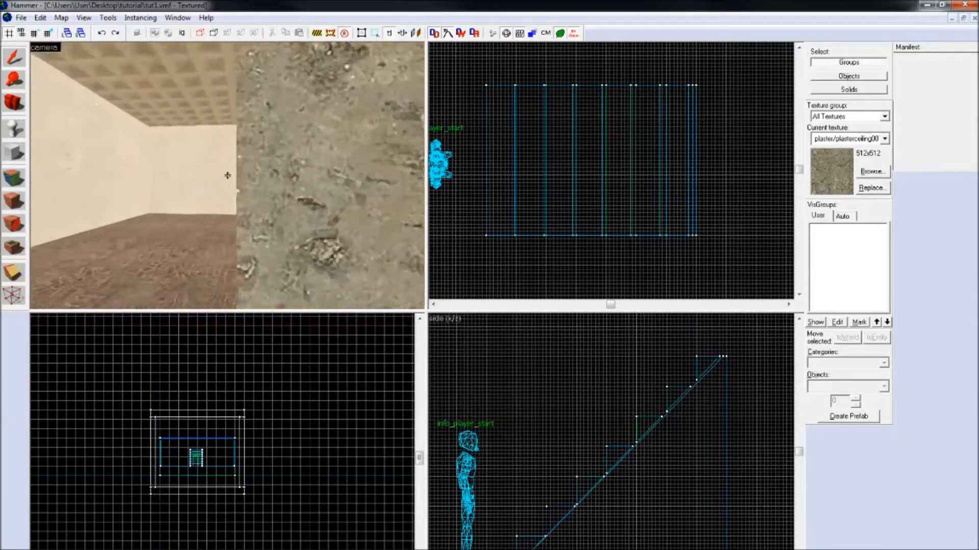
{"action": "key", "text": "s"}
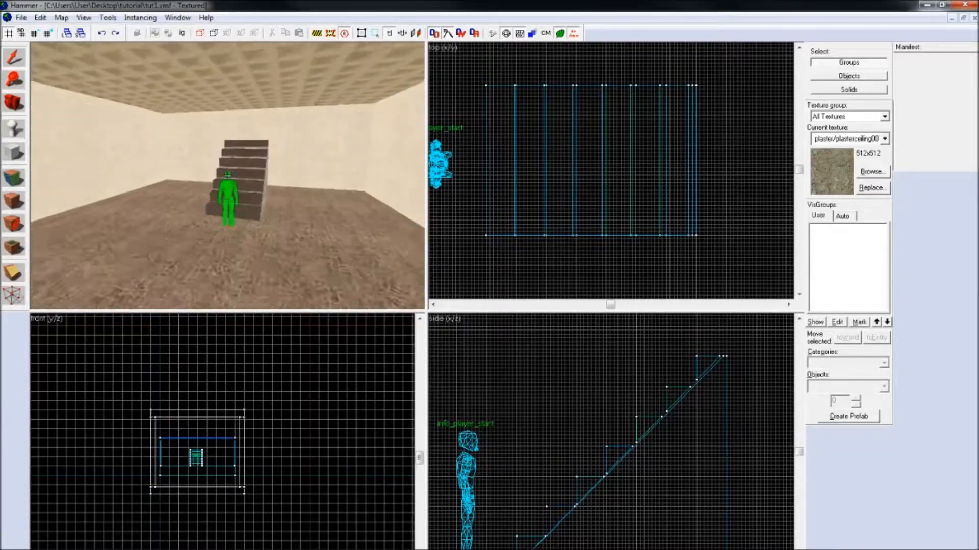
{"action": "key", "text": "w"}
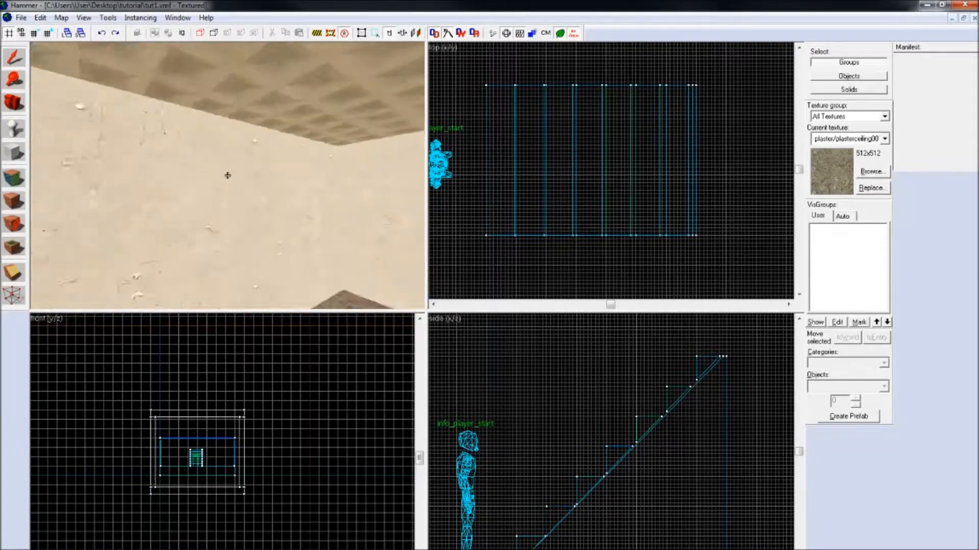
{"action": "key", "text": "s"}
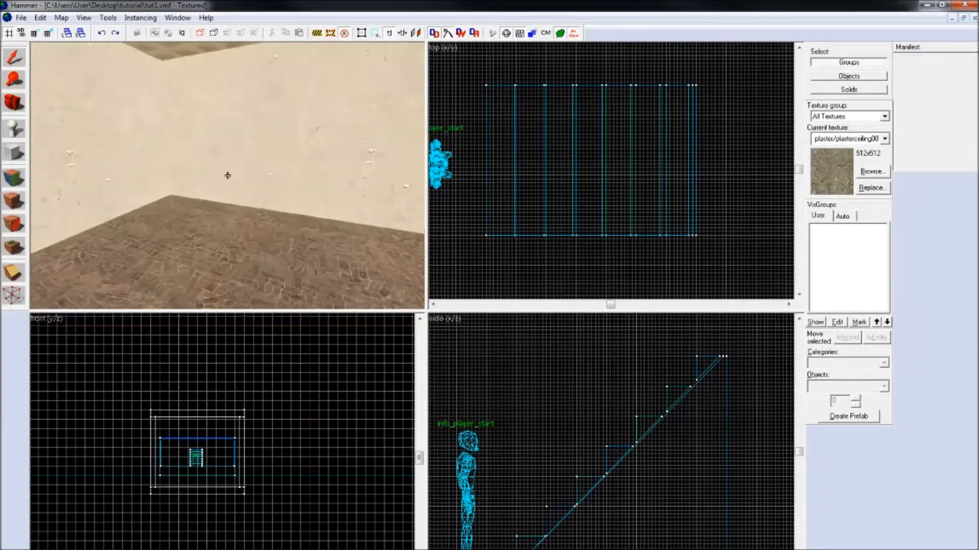
{"action": "key", "text": "w"}
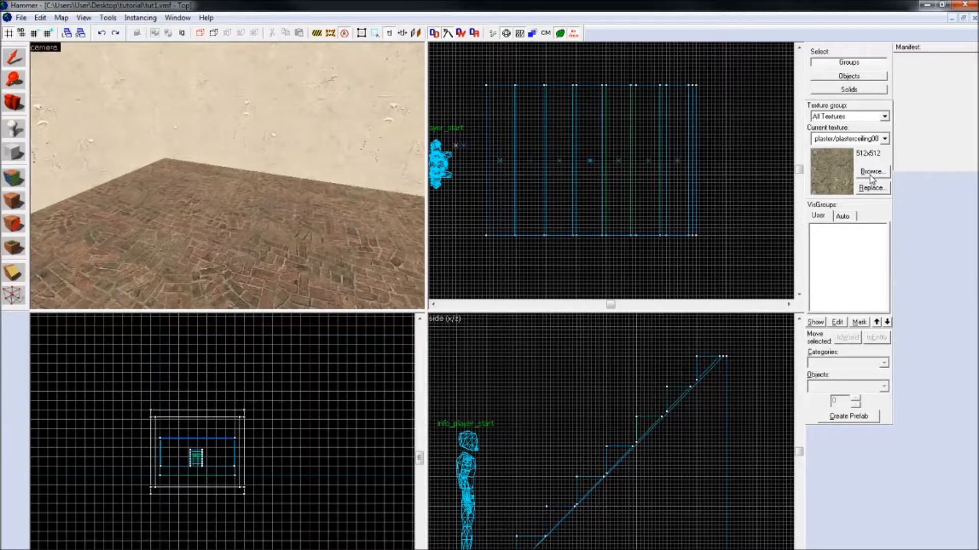
Step: Filter the texture browser by grass and choose nature/blenddirtgrass001b as the current texture
{"action": "left_click", "coordinate": [871, 172]}
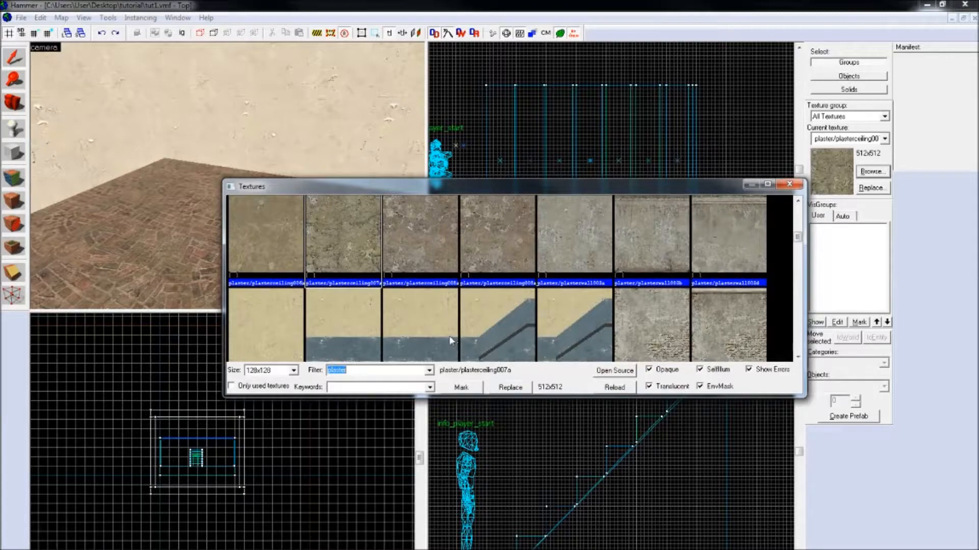
{"action": "type", "text": "grass"}
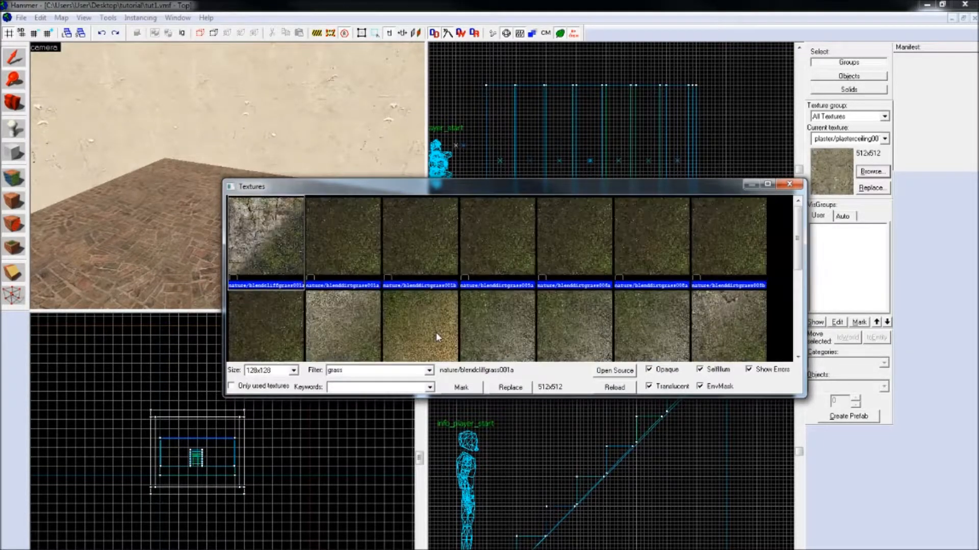
{"action": "left_click_drag", "start_coordinate": [798, 235], "coordinate": [761, 228]}
{"action": "double_click", "coordinate": [434, 234]}
Step: Create a flat block about 64 by 62 units with the current grass texture in the empty part of the room
{"action": "scroll", "coordinate": [699, 171], "scroll_direction": "down", "scroll_amount": 3}
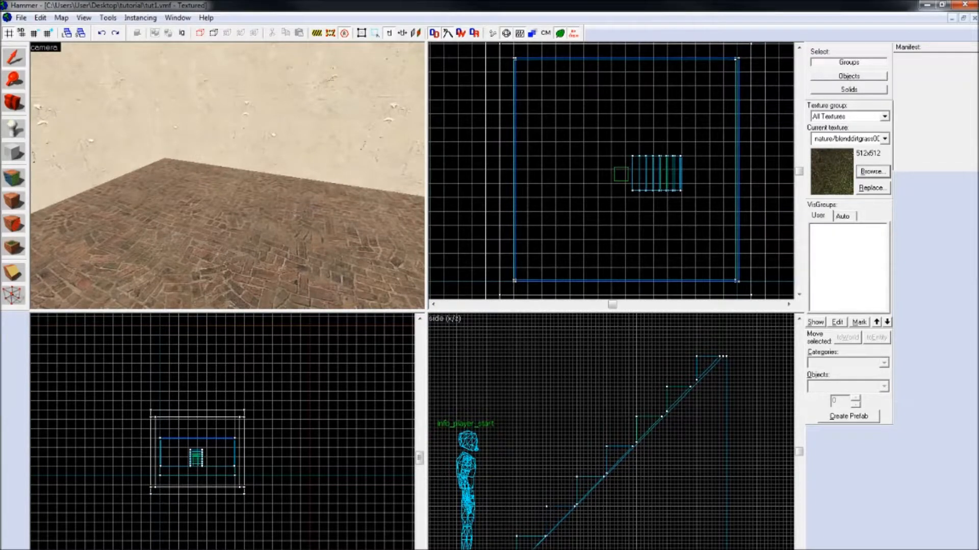
{"action": "left_click", "coordinate": [13, 152]}
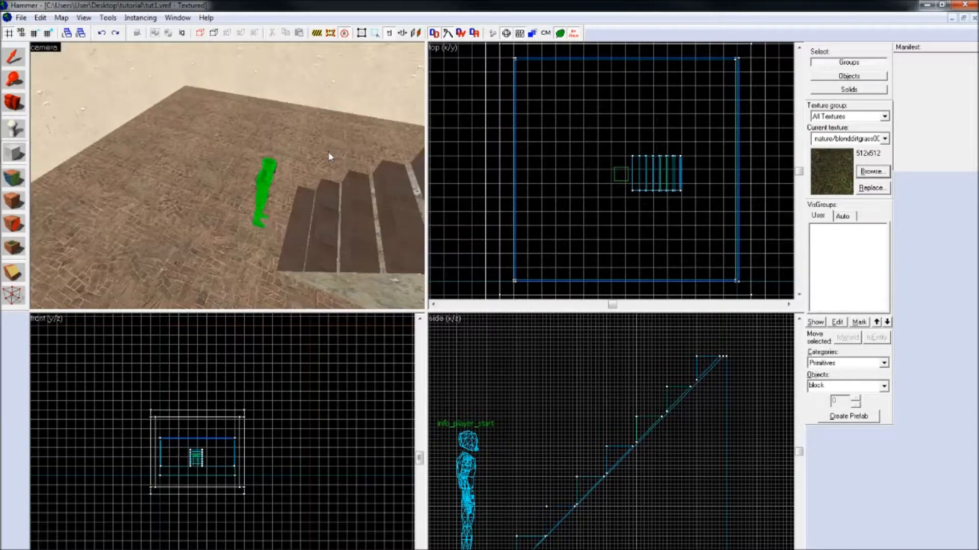
{"action": "scroll", "coordinate": [556, 131], "scroll_direction": "up", "scroll_amount": 2}
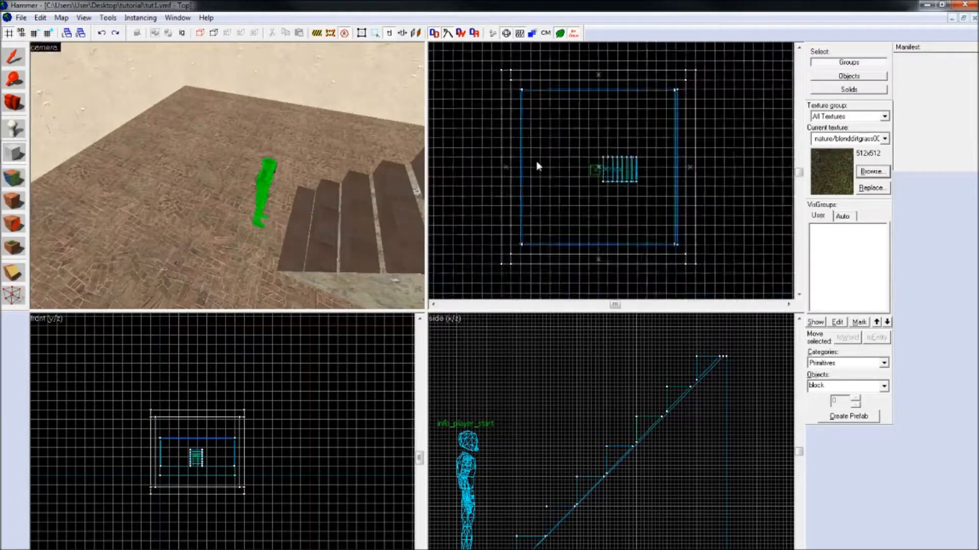
{"action": "scroll", "coordinate": [541, 125], "scroll_direction": "up", "scroll_amount": 2}
{"action": "left_click_drag", "start_coordinate": [495, 92], "coordinate": [670, 261]}
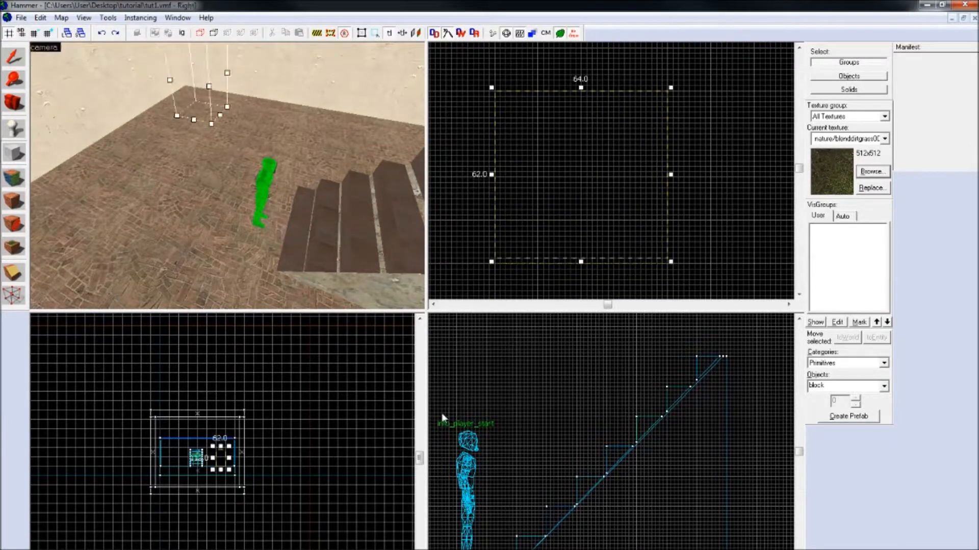
{"action": "scroll", "coordinate": [228, 462], "scroll_direction": "up", "scroll_amount": 3}
{"action": "left_click_drag", "start_coordinate": [226, 428], "coordinate": [240, 473]}
{"action": "scroll", "coordinate": [238, 478], "scroll_direction": "up", "scroll_amount": 6}
{"action": "key", "text": "Return"}
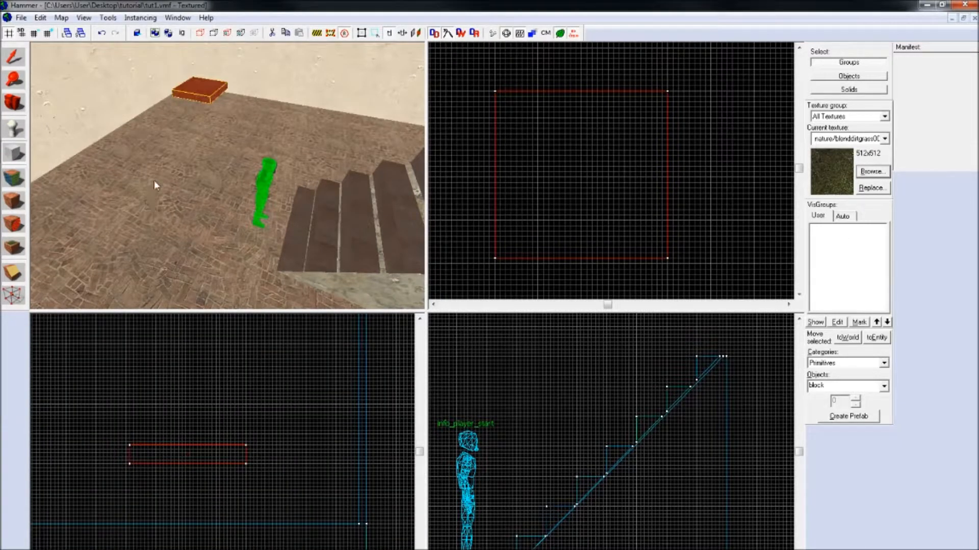
Step: Turn all faces of the new grass block into displacements with a power of 4
{"action": "key", "text": "z"}
{"action": "key", "text": "w"}
{"action": "key", "text": "s"}
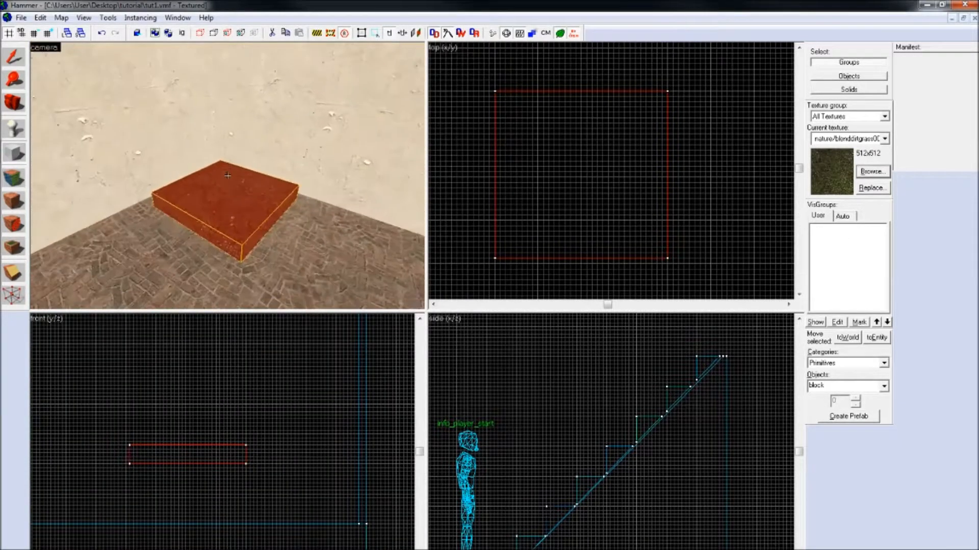
{"action": "left_click", "coordinate": [15, 182]}
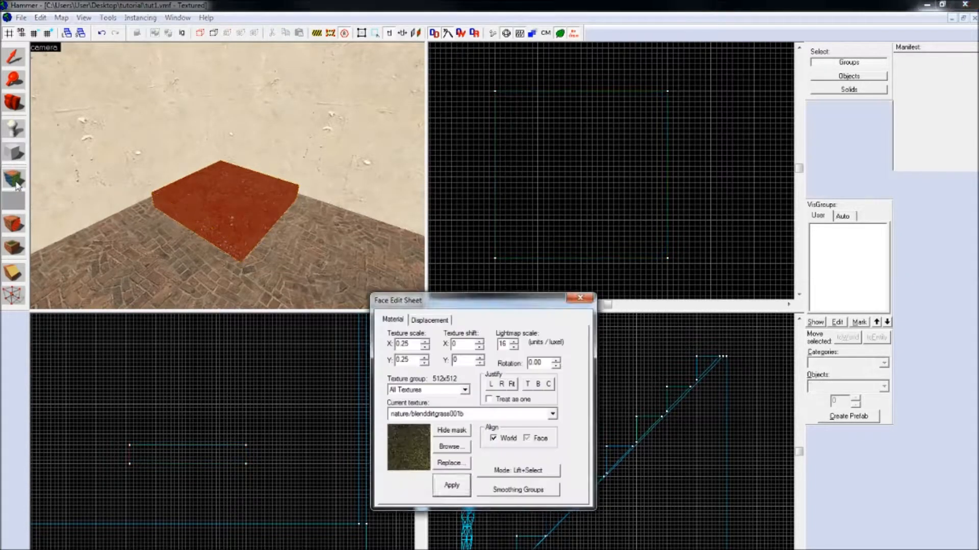
{"action": "left_click", "coordinate": [431, 320]}
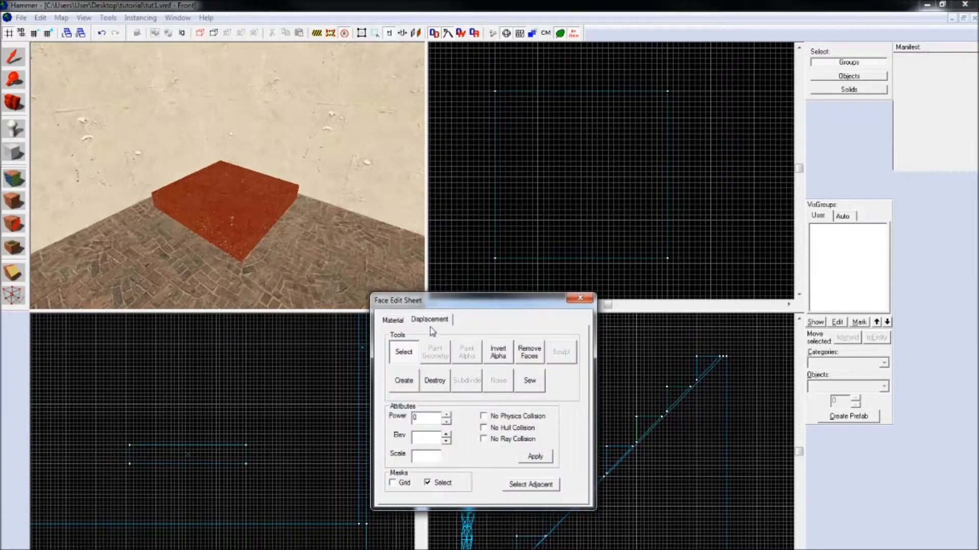
{"action": "left_click", "coordinate": [413, 386]}
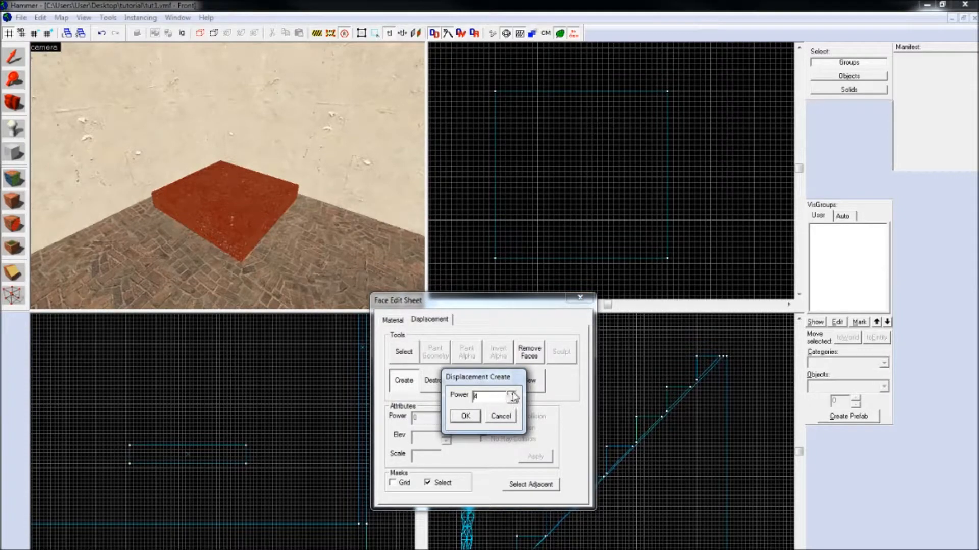
{"action": "left_click", "coordinate": [464, 417]}
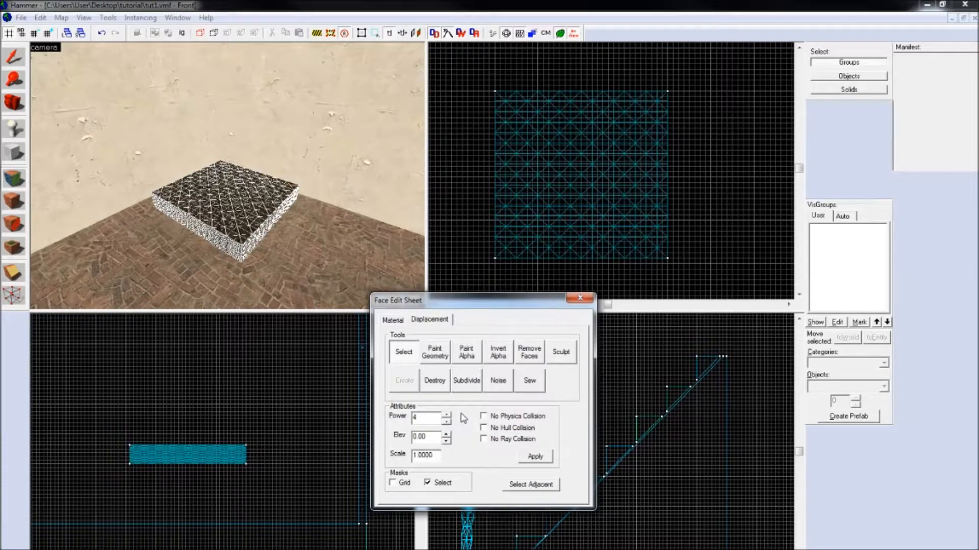
Step: Start Paint Geometry for the displacement with a brush distance of 45 and a spatial radius of 40
{"action": "left_click", "coordinate": [442, 361]}
{"action": "left_click_drag", "start_coordinate": [431, 430], "coordinate": [506, 432]}
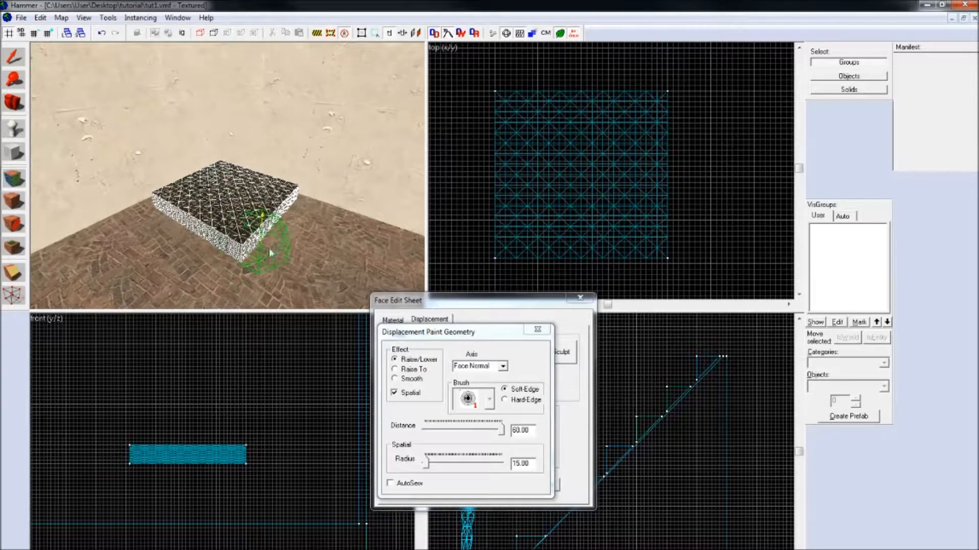
{"action": "left_click_drag", "start_coordinate": [427, 461], "coordinate": [429, 464]}
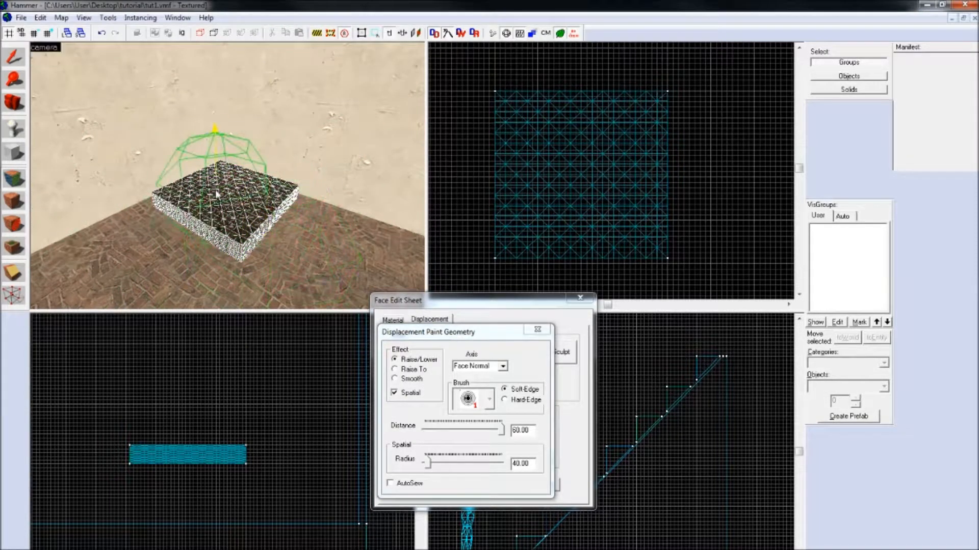
{"action": "left_click_drag", "start_coordinate": [504, 435], "coordinate": [483, 431]}
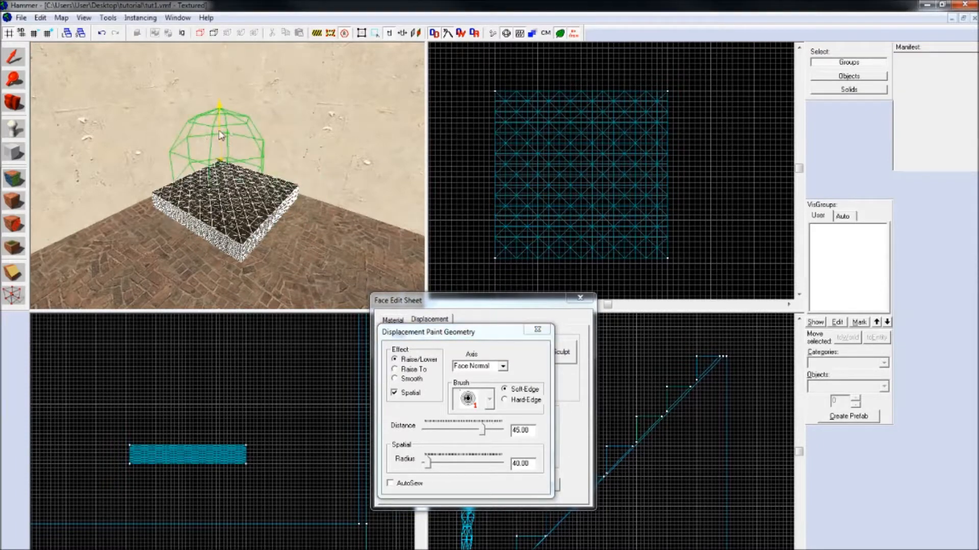
Step: Try raising and lowering the displacement surface, test a smaller brush distance, and undo the strokes
{"action": "left_click", "coordinate": [224, 190]}
{"action": "right_click", "coordinate": [225, 192]}
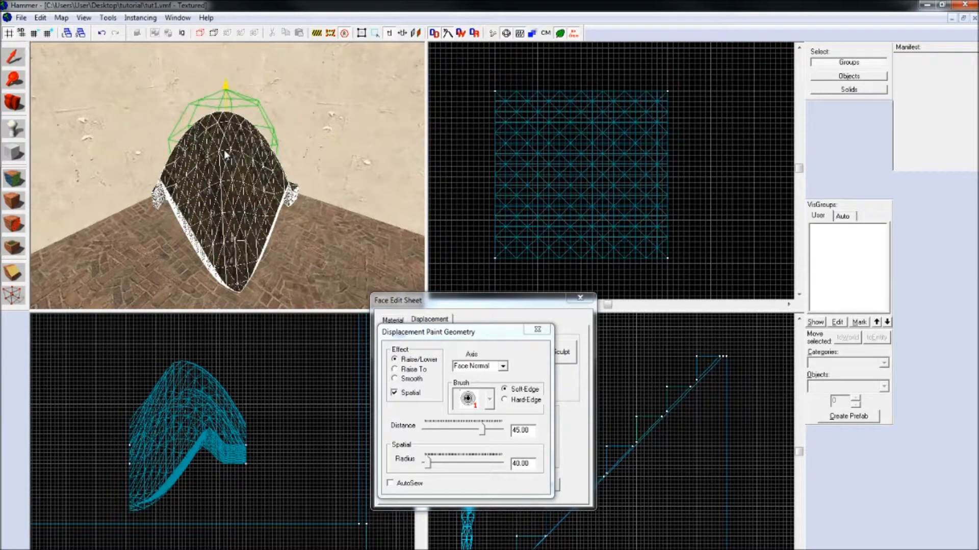
{"action": "key", "text": "ctrl+z"}
{"action": "key", "text": "ctrl+z"}
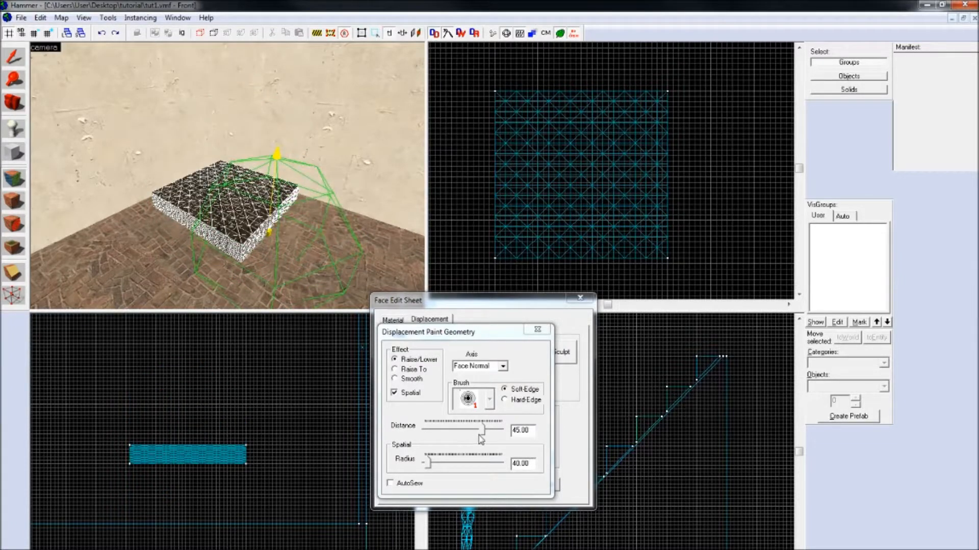
{"action": "left_click_drag", "start_coordinate": [480, 431], "coordinate": [467, 437]}
{"action": "left_click_drag", "start_coordinate": [216, 185], "coordinate": [236, 194]}
{"action": "key", "text": "ctrl+z"}
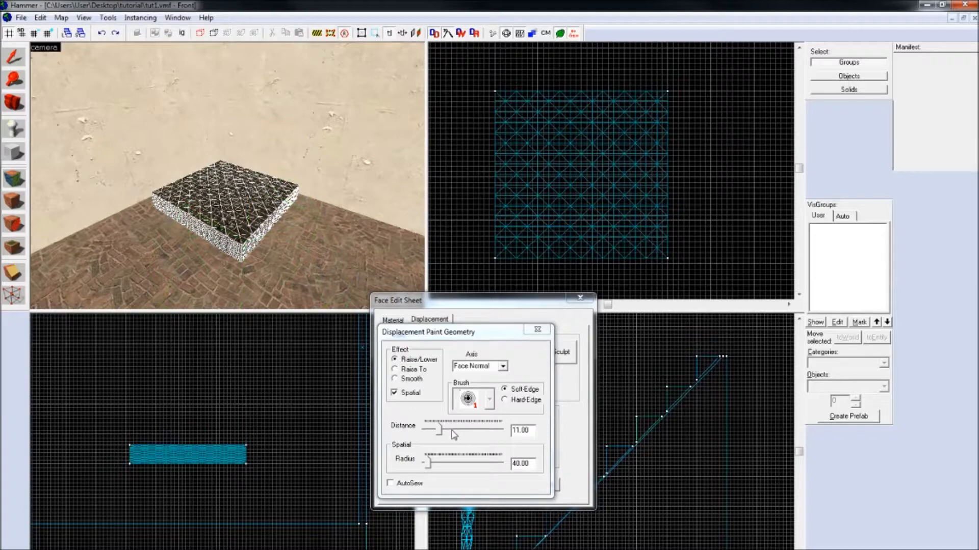
Step: Raise a rounded mound on the displacement's upper surface using a brush distance of 11 and a spatial radius of 24
{"action": "left_click_drag", "start_coordinate": [428, 466], "coordinate": [426, 465]}
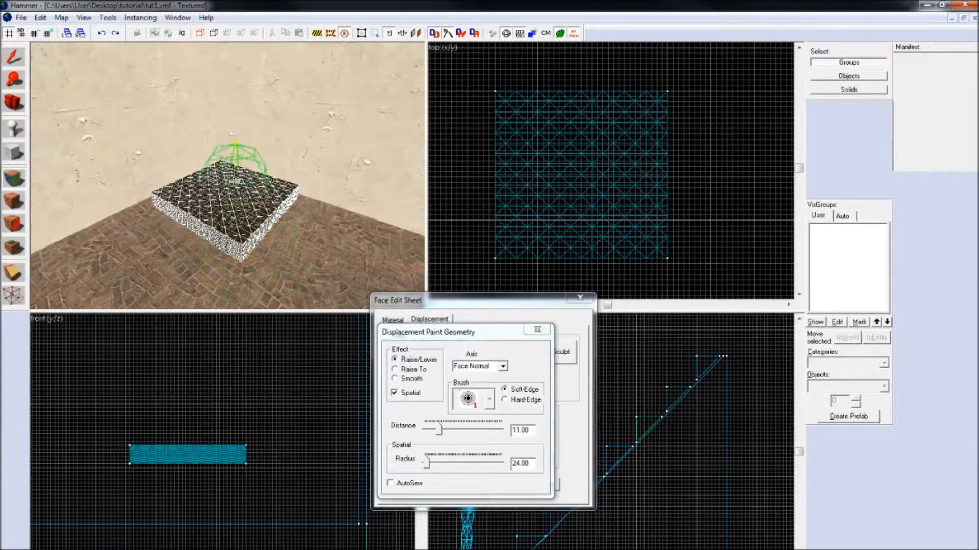
{"action": "key", "text": "z"}
{"action": "key", "text": "w"}
{"action": "key", "text": "s"}
{"action": "key", "text": "z"}
{"action": "left_click", "coordinate": [236, 122]}
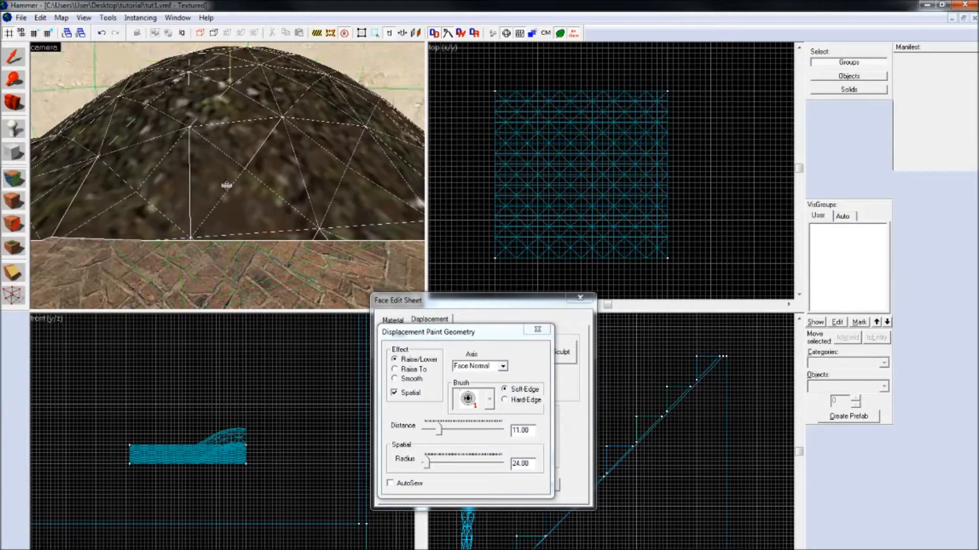
{"action": "key", "text": "z"}
{"action": "key", "text": "s"}
Step: Examine the shape of the raised displacement mound from different sides in the camera view
{"action": "key", "text": "z"}
{"action": "mouse_move", "coordinate": [231, 198]}
{"action": "left_mouse_down"}
{"action": "mouse_move", "coordinate": [234, 227]}
{"action": "mouse_move", "coordinate": [163, 164]}
{"action": "mouse_move", "coordinate": [201, 157]}
{"action": "mouse_move", "coordinate": [217, 174]}
{"action": "mouse_move", "coordinate": [212, 137]}
{"action": "left_mouse_up"}
{"action": "key", "text": "z"}
{"action": "key", "text": "a"}
{"action": "key", "text": "s"}
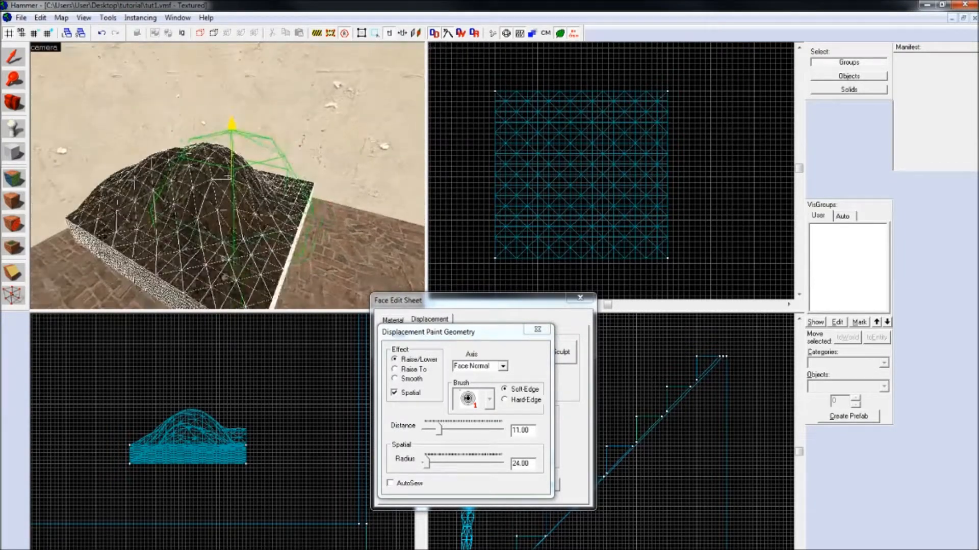
{"action": "key", "text": "w"}
{"action": "key", "text": "d"}
{"action": "key", "text": "s"}
{"action": "key", "text": "d"}
{"action": "key", "text": "z"}
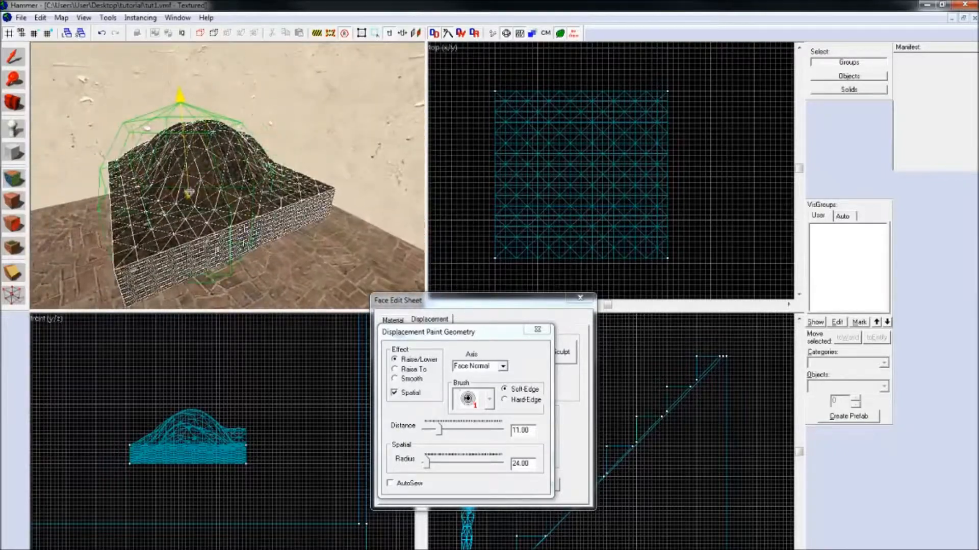
Step: Push down the displacement's near side and one corner with brush distance 11 and spatial radius 24, and finish face editing
{"action": "left_click", "coordinate": [190, 191]}
{"action": "right_click", "coordinate": [215, 230]}
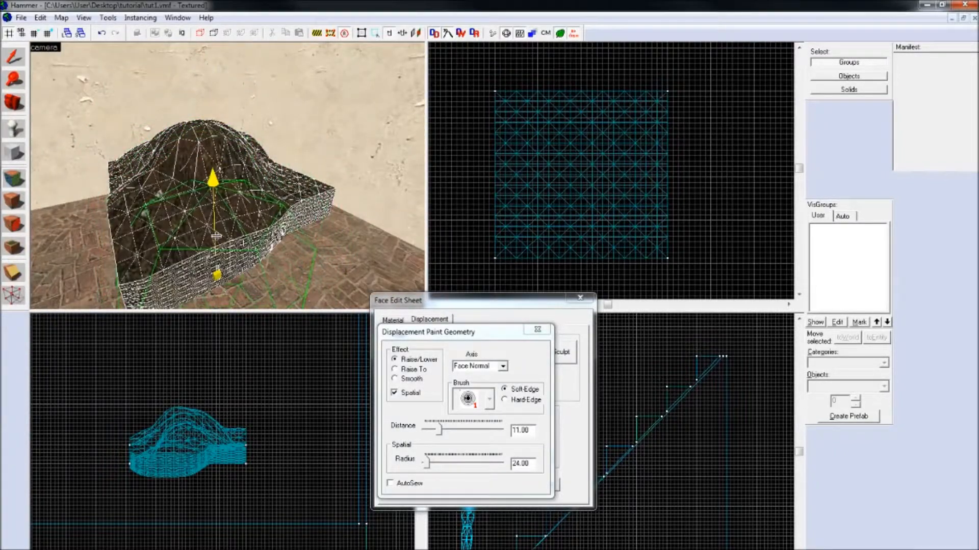
{"action": "key", "text": "z"}
{"action": "key", "text": "w"}
{"action": "key", "text": "s"}
{"action": "key", "text": "d"}
{"action": "key", "text": "s"}
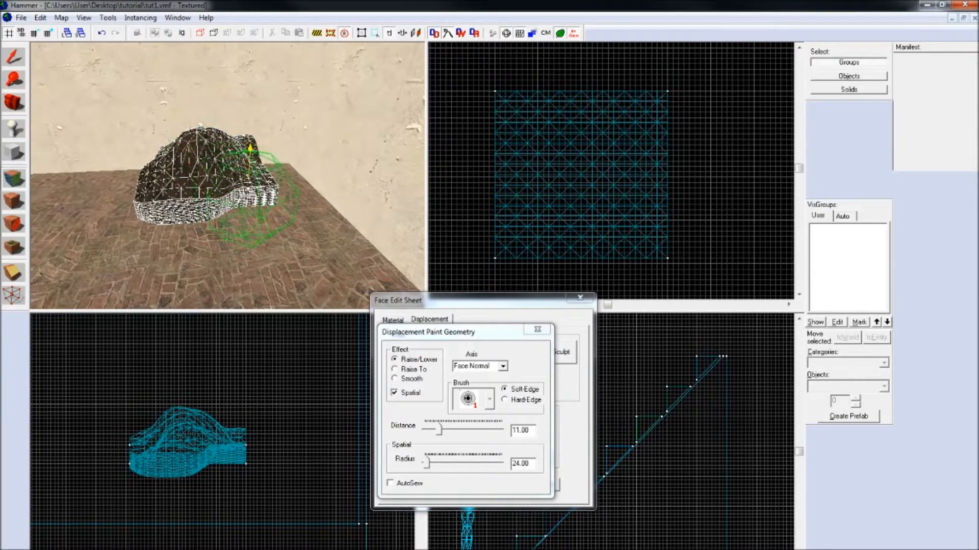
{"action": "left_click", "coordinate": [275, 189]}
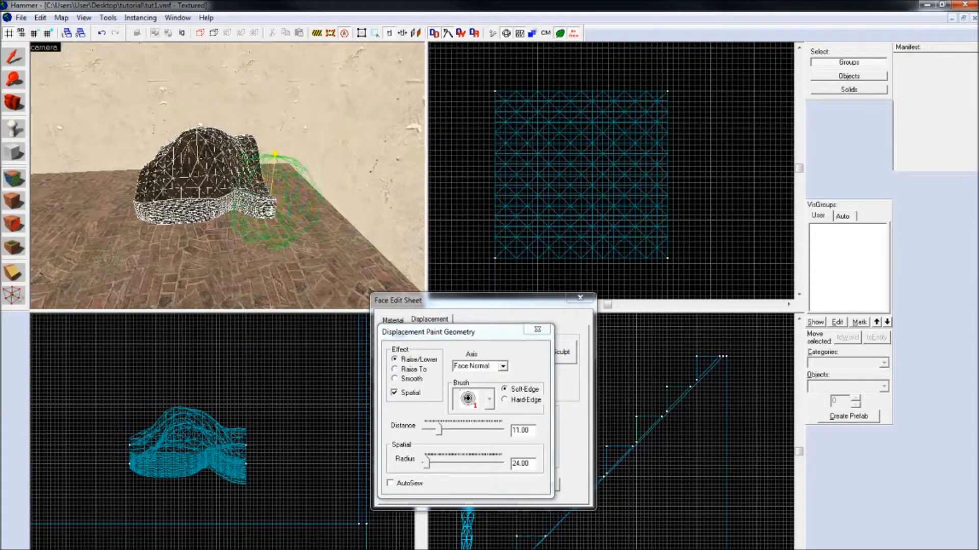
{"action": "right_click", "coordinate": [276, 183]}
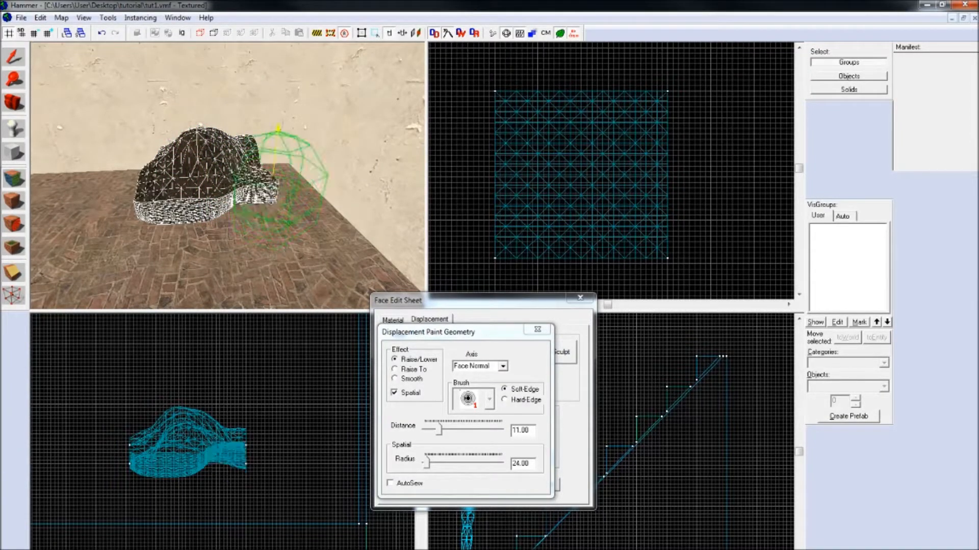
{"action": "left_click", "coordinate": [537, 329]}
{"action": "left_click", "coordinate": [579, 298]}
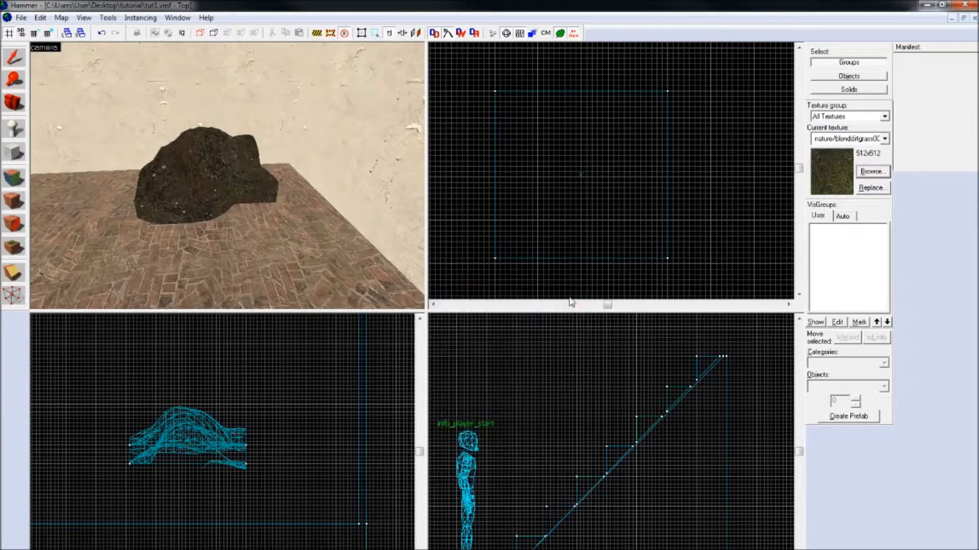
Step: Filter the texture browser by "wood" and choose the dark brown wooden stair texture as the current texture
{"action": "scroll", "coordinate": [227, 176], "scroll_direction": "up", "scroll_amount": 3}
{"action": "scroll", "coordinate": [227, 175], "scroll_direction": "down", "scroll_amount": 3}
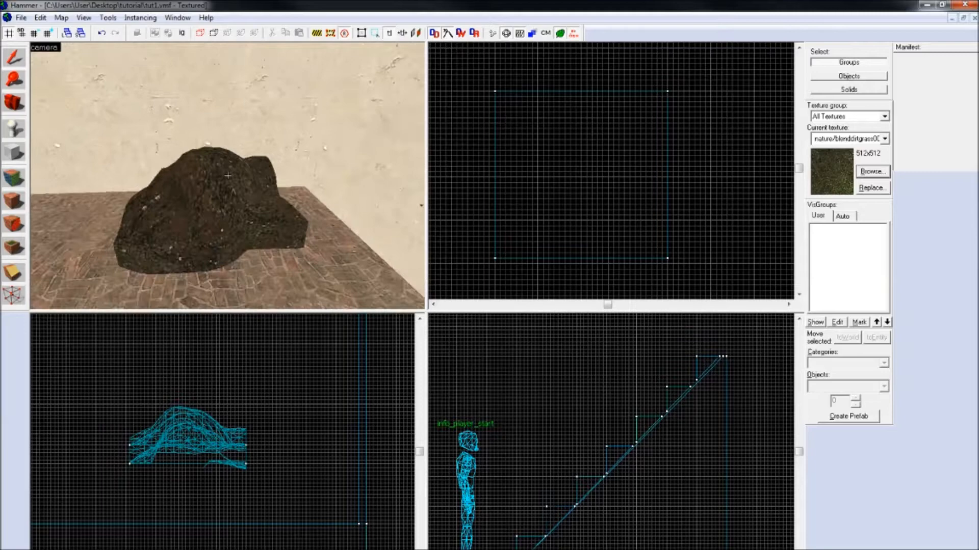
{"action": "left_click", "coordinate": [870, 171]}
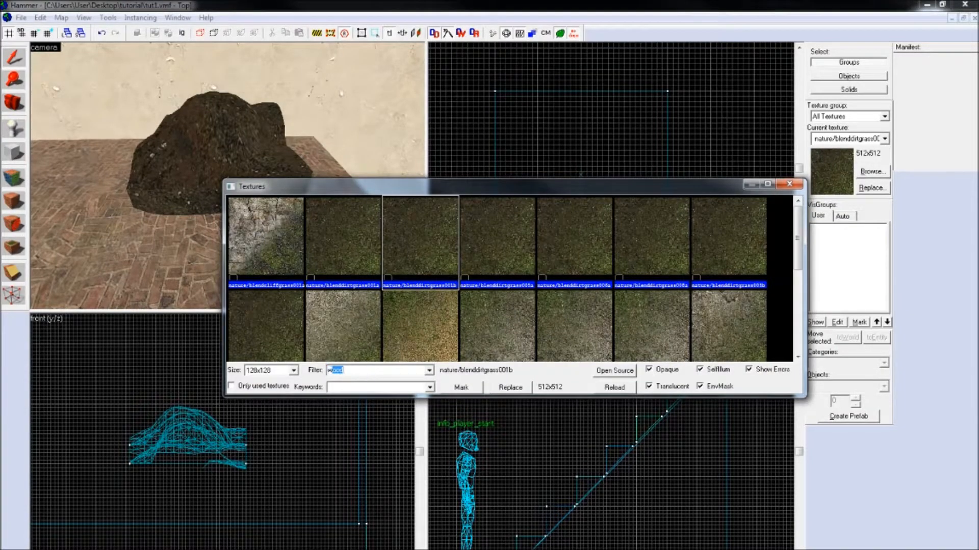
{"action": "type", "text": "wwood"}
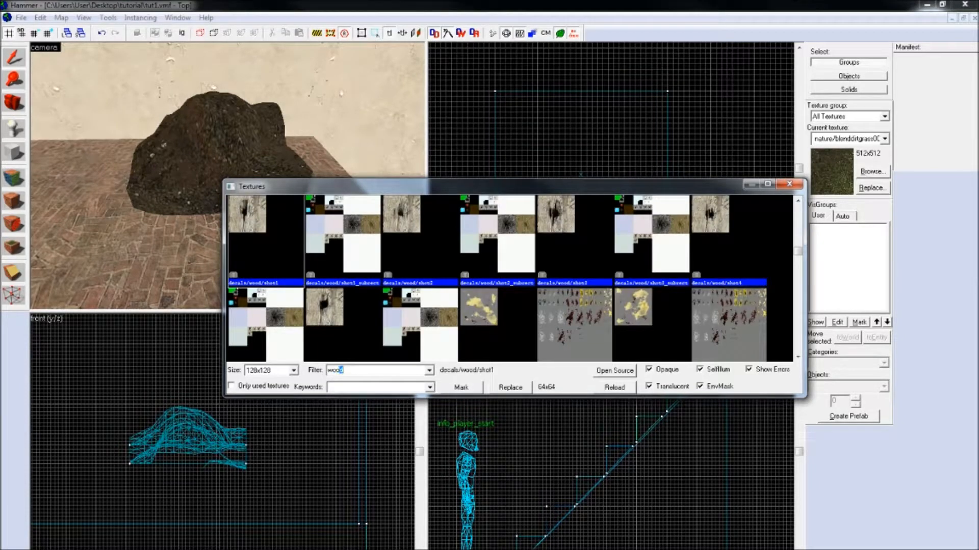
{"action": "type", "text": "d"}
{"action": "left_click_drag", "start_coordinate": [798, 213], "coordinate": [796, 304]}
{"action": "left_click", "coordinate": [420, 258]}
{"action": "double_click", "coordinate": [421, 258]}
Step: Create a thin wooden block wall along the displacement's upper edge in the top view, extended down to cover its side
{"action": "scroll", "coordinate": [592, 201], "scroll_direction": "down", "scroll_amount": 7}
{"action": "scroll", "coordinate": [586, 202], "scroll_direction": "up", "scroll_amount": 6}
{"action": "scroll", "coordinate": [532, 114], "scroll_direction": "up", "scroll_amount": 5}
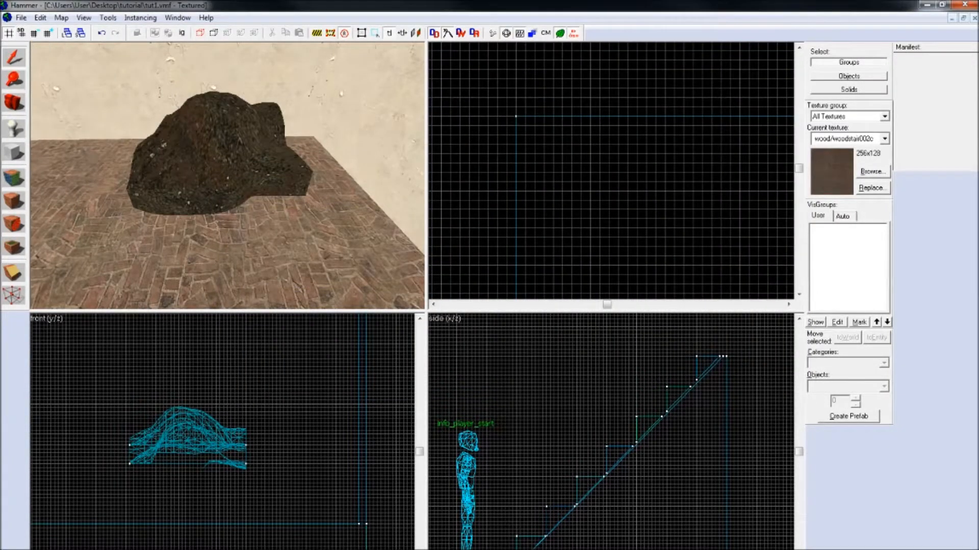
{"action": "left_click", "coordinate": [13, 153]}
{"action": "left_click_drag", "start_coordinate": [516, 108], "coordinate": [644, 120]}
{"action": "key", "text": "Right"}
{"action": "key", "text": "Right"}
{"action": "key", "text": "Up"}
{"action": "key", "text": "Up"}
{"action": "key", "text": "Down"}
{"action": "left_click_drag", "start_coordinate": [248, 446], "coordinate": [255, 479]}
{"action": "scroll", "coordinate": [253, 500], "scroll_direction": "up", "scroll_amount": 5}
{"action": "key", "text": "Return"}
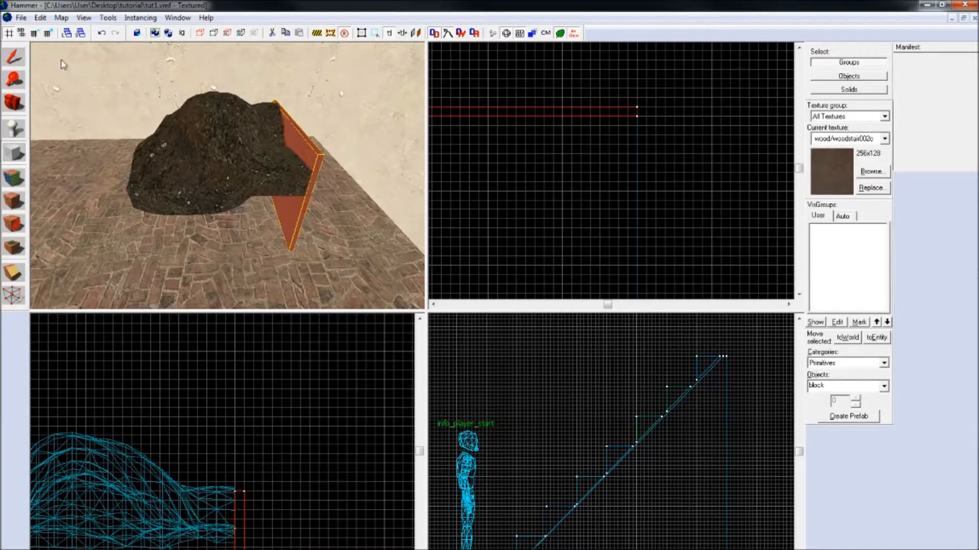
Step: Add a second thin wooden block wall along the displacement's right edge in the top view
{"action": "left_click", "coordinate": [21, 58]}
{"action": "left_click", "coordinate": [17, 147]}
{"action": "left_click_drag", "start_coordinate": [636, 106], "coordinate": [668, 98]}
{"action": "key", "text": "Down"}
{"action": "key", "text": "Down"}
{"action": "key", "text": "Down"}
{"action": "key", "text": "Return"}
Step: Add a third thin wooden block wall along the displacement's lower edge in the top view
{"action": "key", "text": "Left"}
{"action": "key", "text": "Left"}
{"action": "key", "text": "Left"}
{"action": "scroll", "coordinate": [591, 233], "scroll_direction": "down", "scroll_amount": 3}
{"action": "key", "text": "Right"}
{"action": "scroll", "coordinate": [661, 234], "scroll_direction": "up", "scroll_amount": 2}
{"action": "key", "text": "Return"}
Step: Close the wooden frame with a fourth thin block wall along the displacement's left edge in the top view
{"action": "key", "text": "Up"}
{"action": "key", "text": "Up"}
{"action": "key", "text": "Return"}
{"action": "key", "text": "z"}
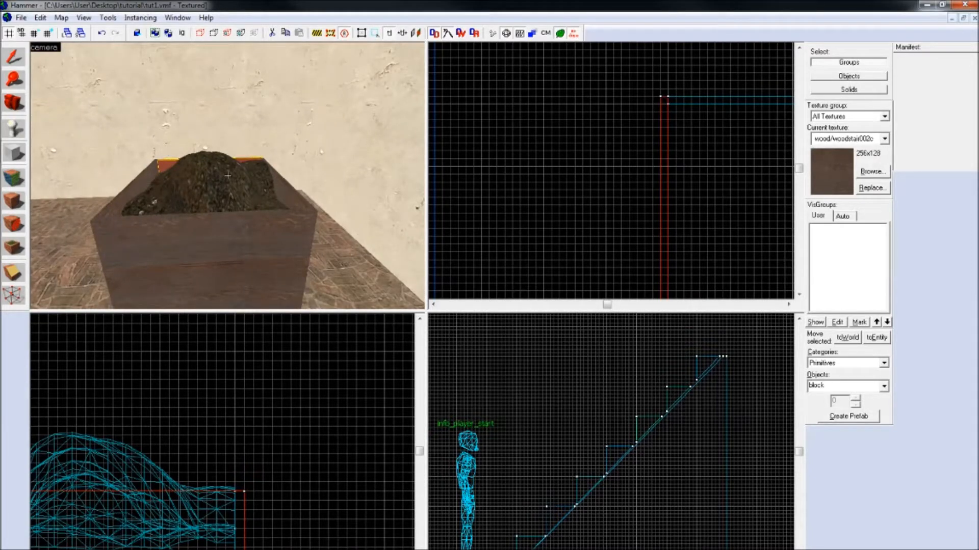
Step: Run the map and walk around the staircase, the wood-framed mound and the grass terrain to inspect them in game
{"action": "left_click", "coordinate": [21, 18]}
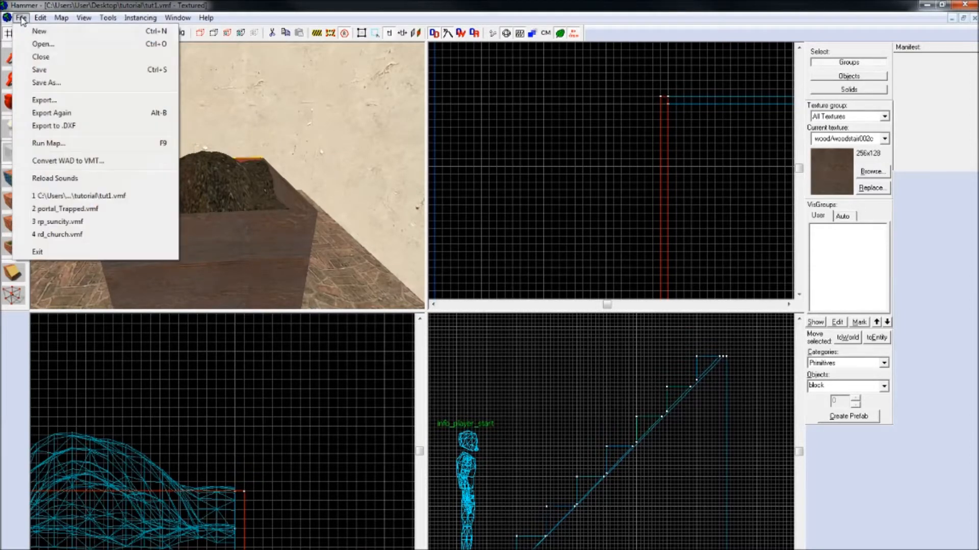
{"action": "left_click", "coordinate": [59, 143]}
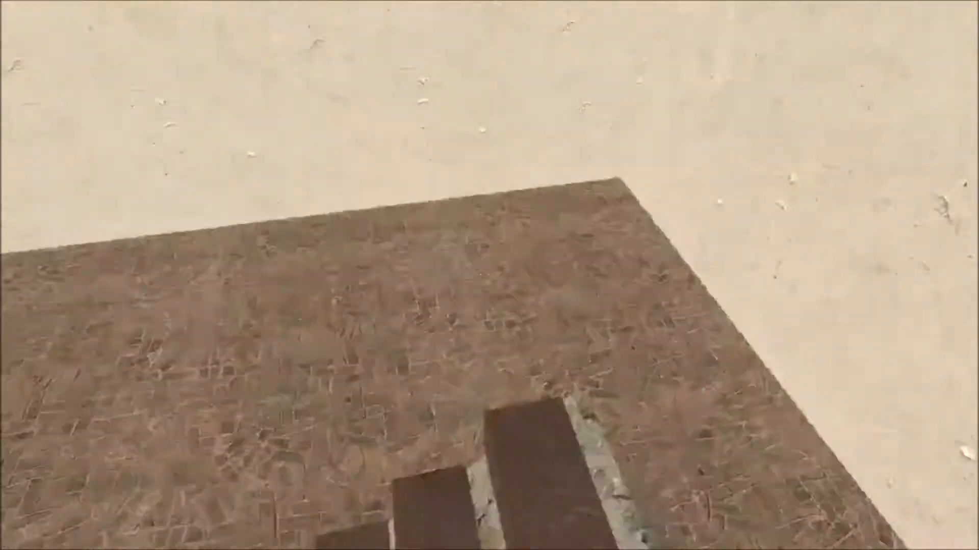
{"action": "key", "text": "w"}
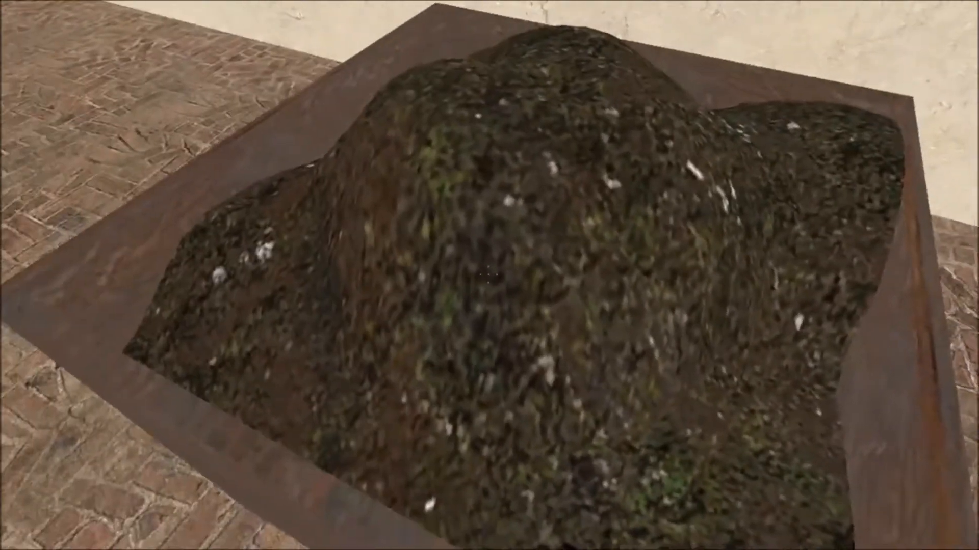
{"action": "key", "text": "a"}
{"action": "key", "text": "space"}
{"action": "key", "text": "a"}
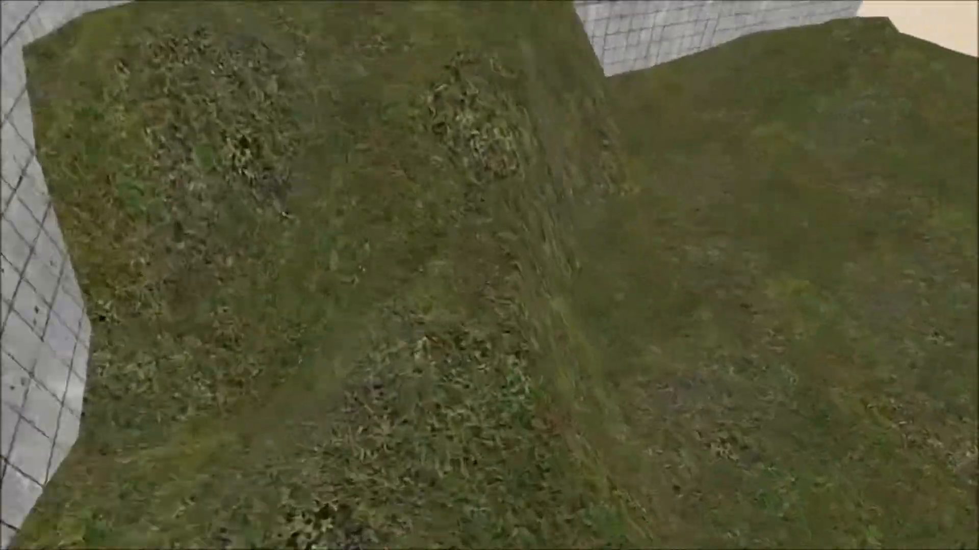
Step: Enable cheats through the game console and run impulse 101 to obtain all weapons
{"action": "key", "text": "Escape"}
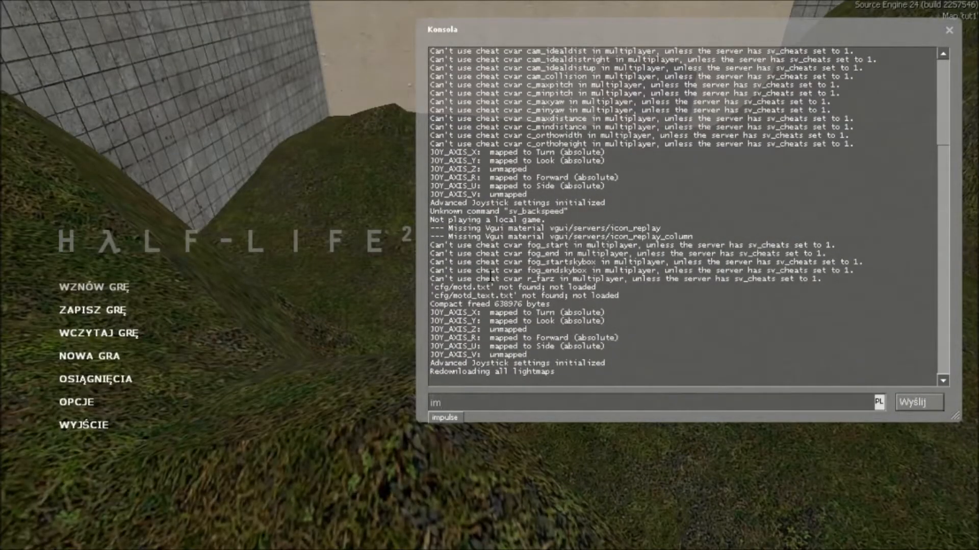
{"action": "key", "text": "Return"}
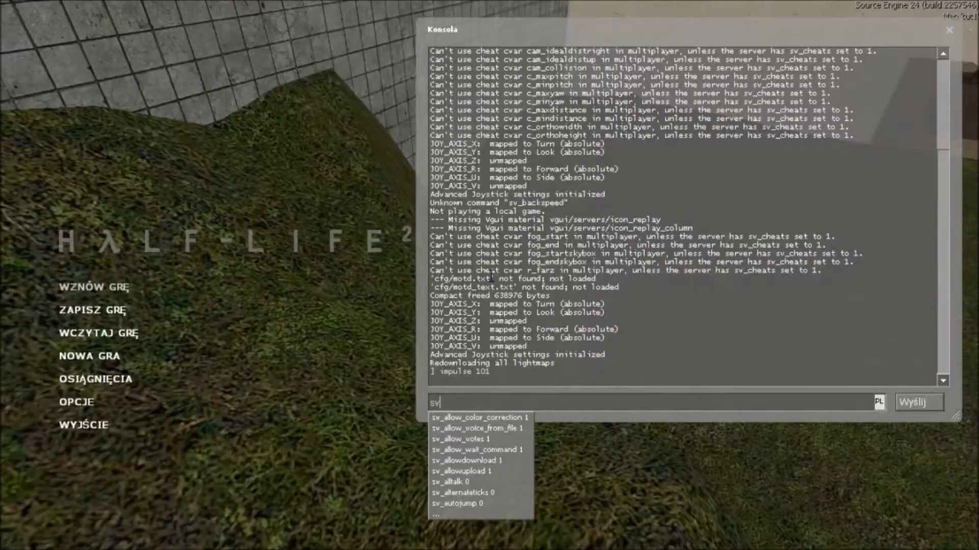
{"action": "key", "text": "Return"}
{"action": "key", "text": "Up"}
{"action": "key", "text": "Up"}
{"action": "key", "text": "Return"}
{"action": "key", "text": "Escape"}
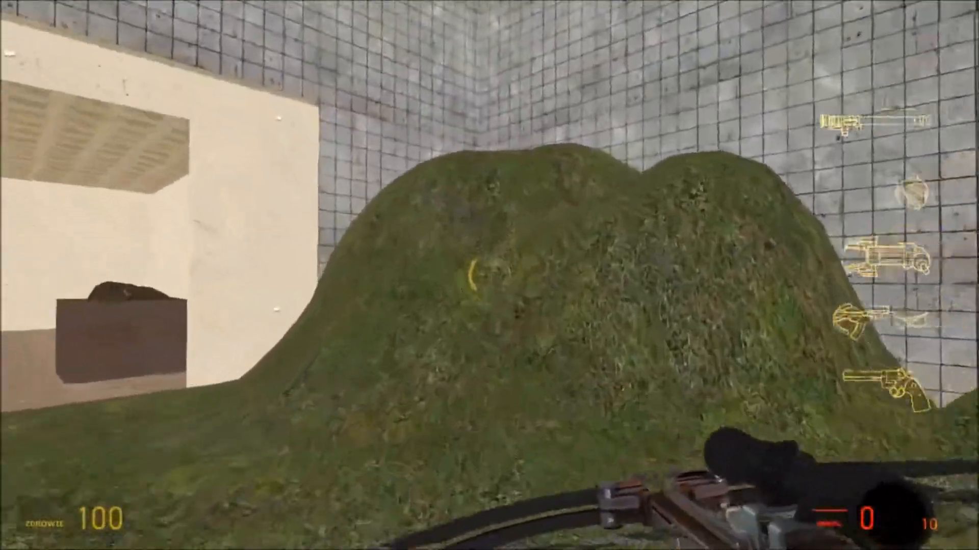
Step: Equip the shotgun, fire at the grass hills to test the displacement surfaces, reload and walk over to the wood-framed mound
{"action": "key", "text": "w"}
{"action": "scroll", "coordinate": [489, 276], "scroll_direction": "down", "scroll_amount": 2}
{"action": "scroll", "coordinate": [490, 276], "scroll_direction": "up", "scroll_amount": 3}
{"action": "left_click", "coordinate": [490, 275]}
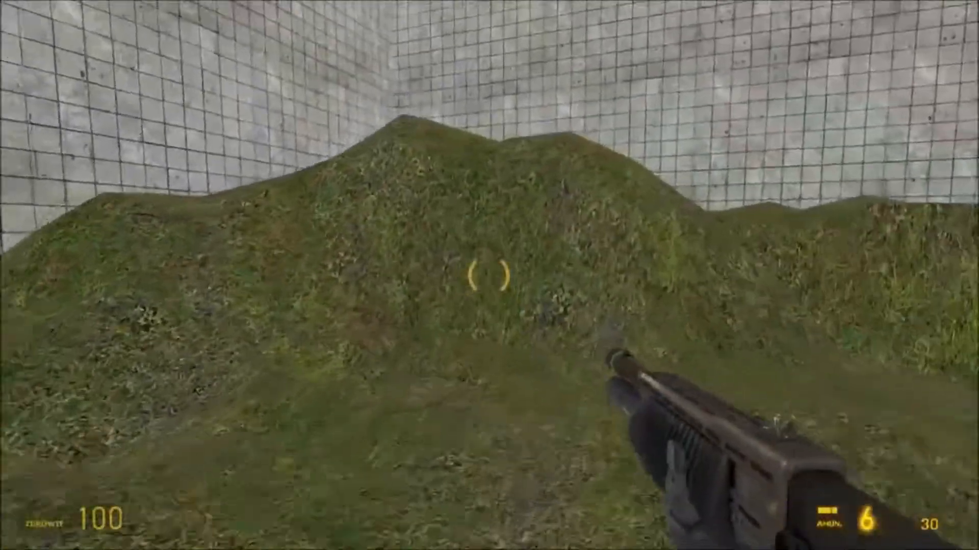
{"action": "left_click", "coordinate": [490, 275]}
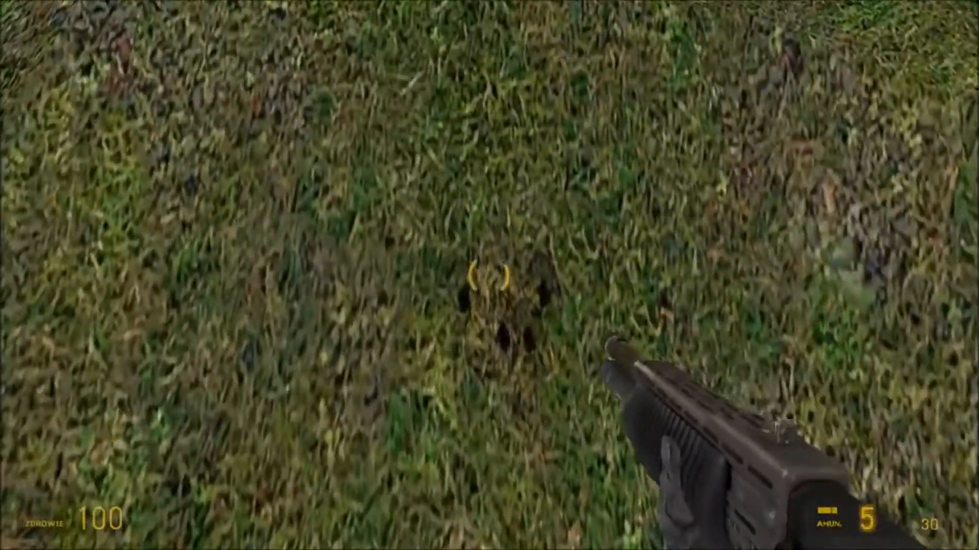
{"action": "left_click", "coordinate": [489, 275]}
{"action": "key", "text": "r"}
{"action": "key", "text": "w"}
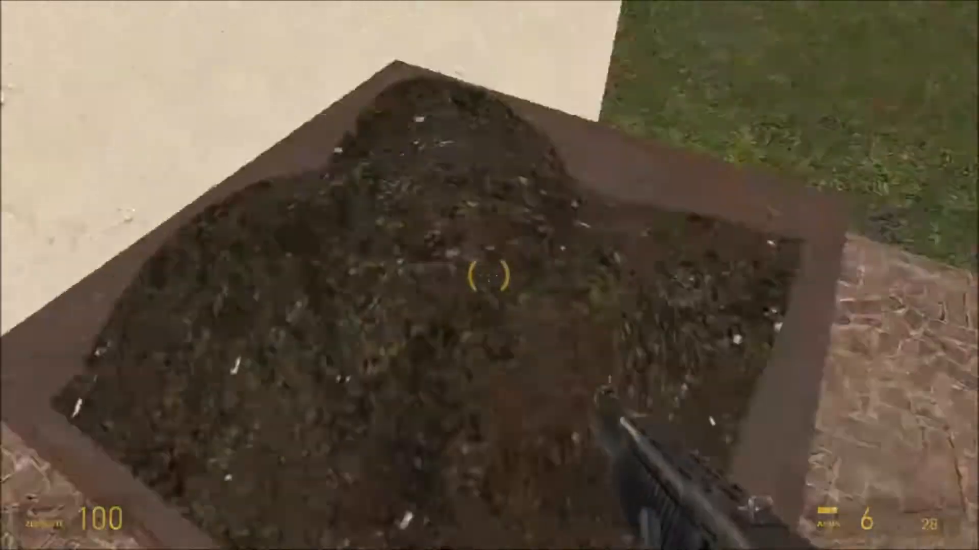
Step: Fire the shotgun again beside the wood-framed mound, reload, and walk back out to the walled grass terrain under the sky
{"action": "left_click", "coordinate": [490, 276]}
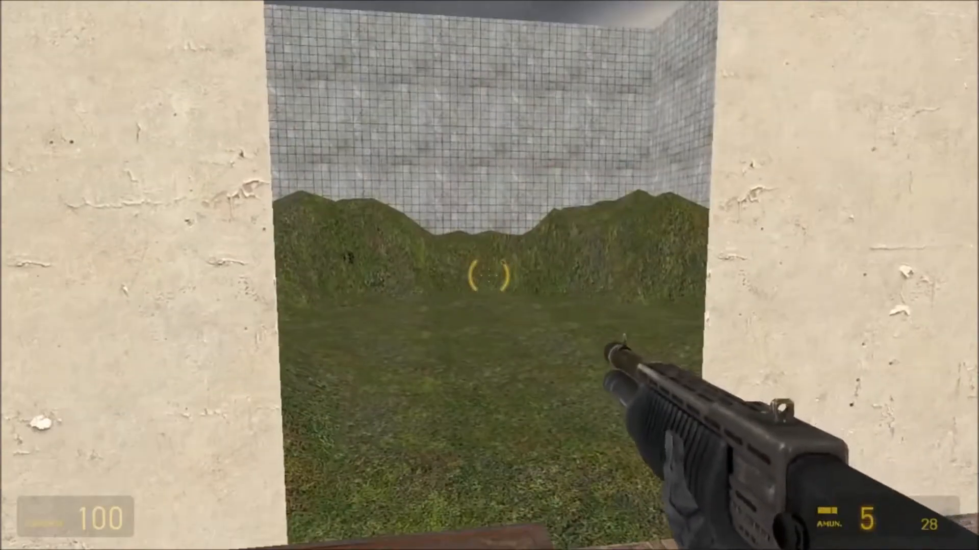
{"action": "key", "text": "r"}
{"action": "key", "text": "w"}
{"action": "key", "text": "w"}
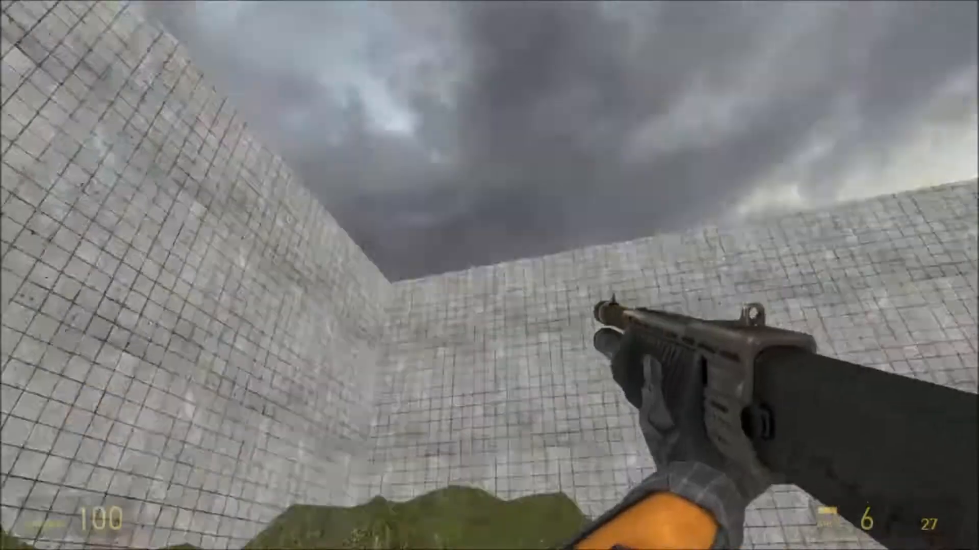
Step: Test the submachine gun on the grass terrain, reload it and switch to the rocket launcher
{"action": "key", "text": "3"}
{"action": "left_click", "coordinate": [489, 275]}
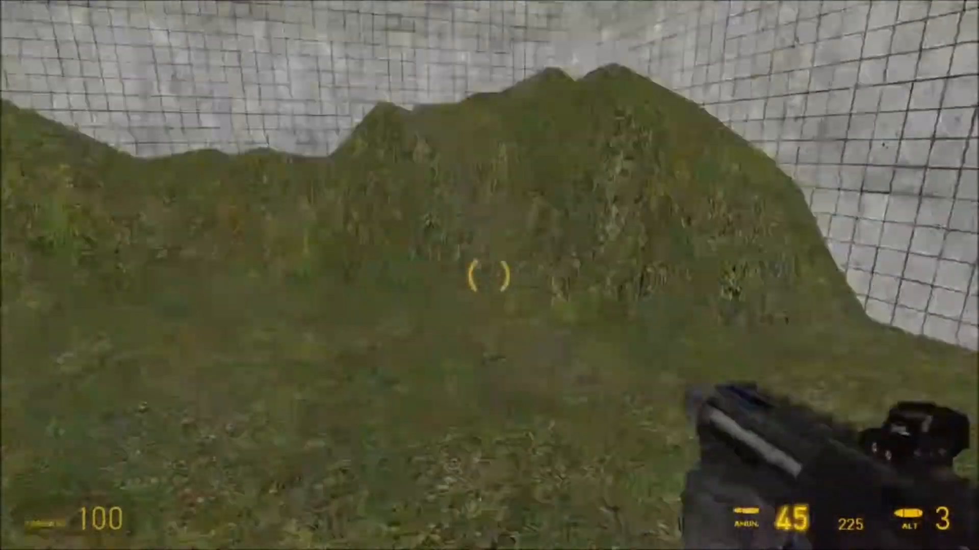
{"action": "left_click", "coordinate": [489, 275]}
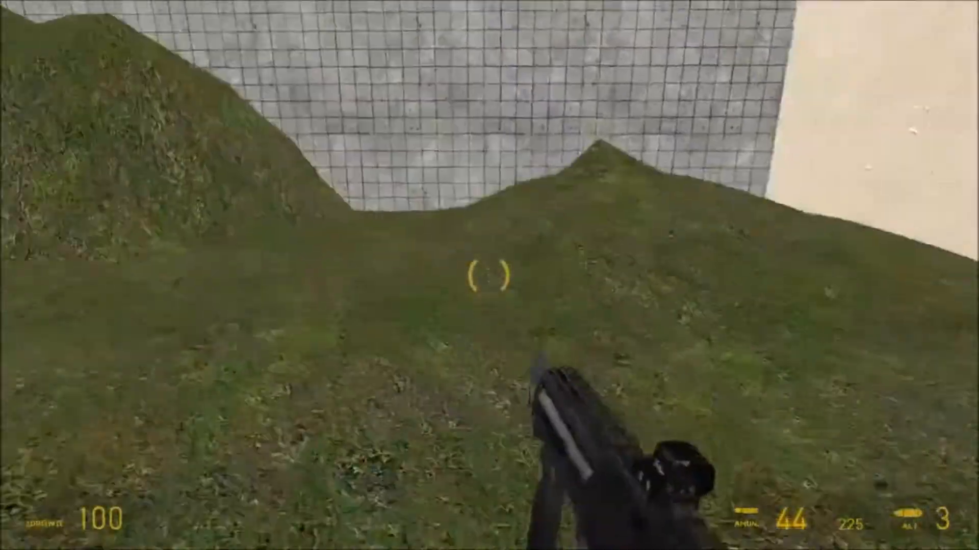
{"action": "key", "text": "r"}
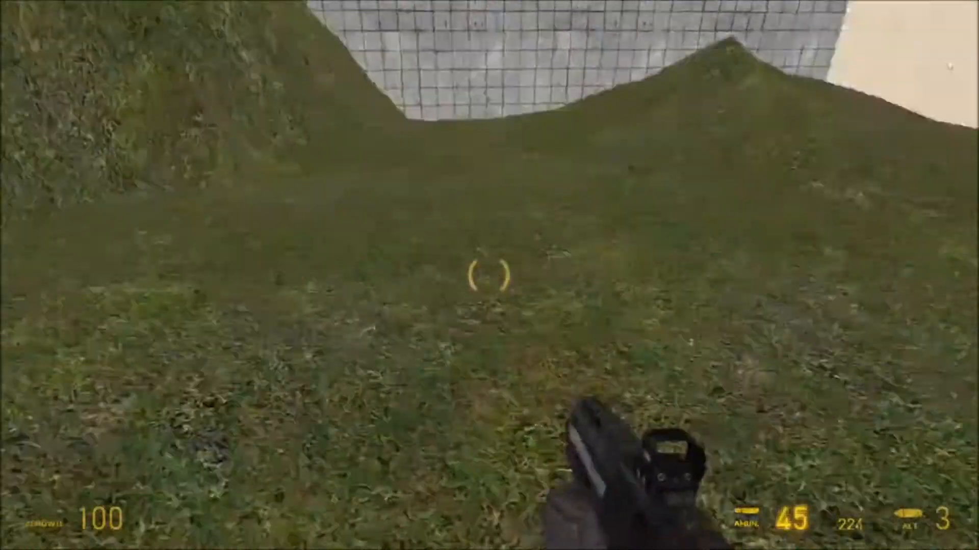
{"action": "scroll", "coordinate": [489, 276], "scroll_direction": "down", "scroll_amount": 3}
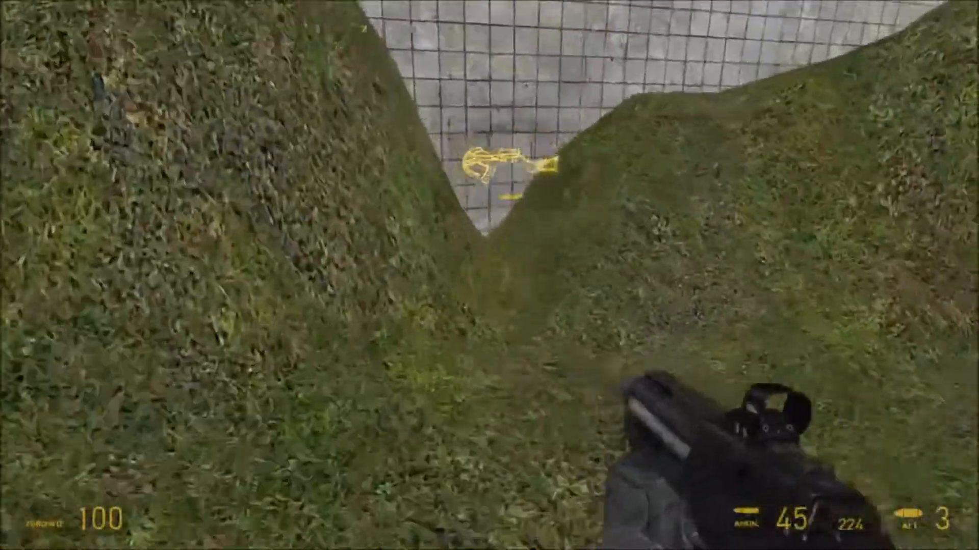
{"action": "left_click", "coordinate": [490, 275]}
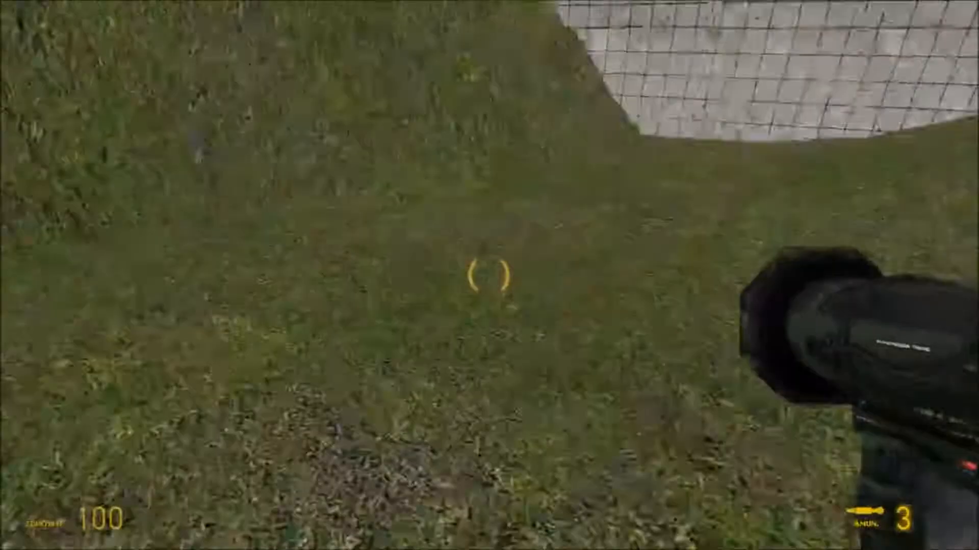